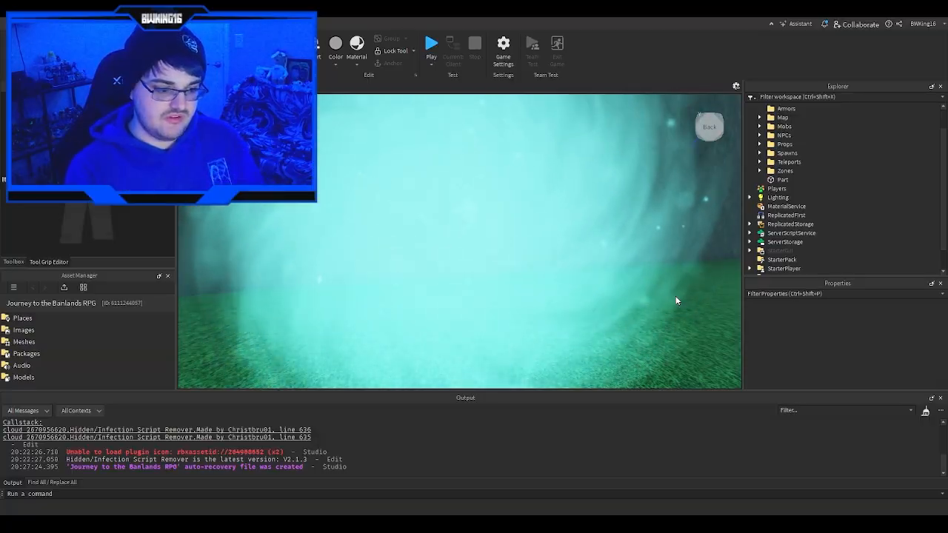
# - Examine the glowing particle portal and the plain cyan portal from several distances
pyautogui.scroll(-3, 621, 262)
pyautogui.moveTo(623, 259); pyautogui.dragTo(624, 259, button='right')
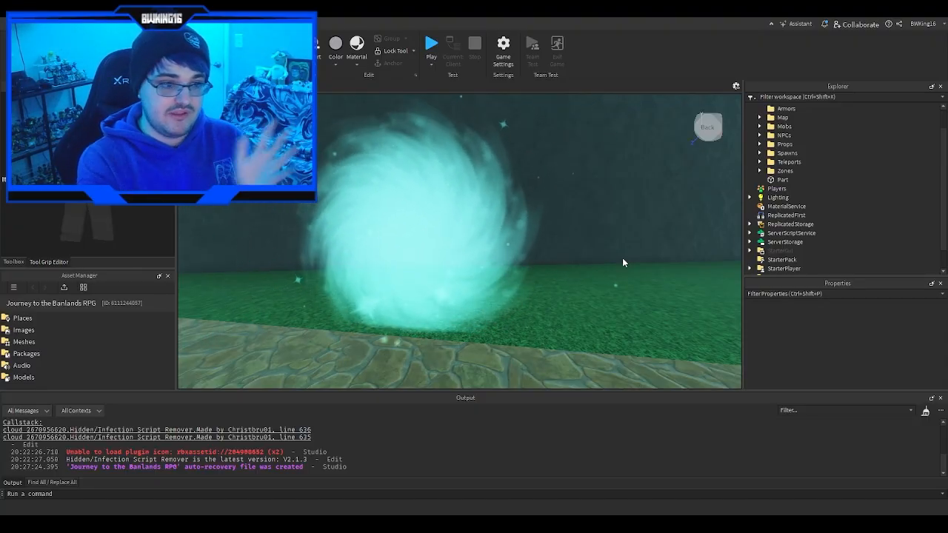
pyautogui.doubleClick(55, 318)
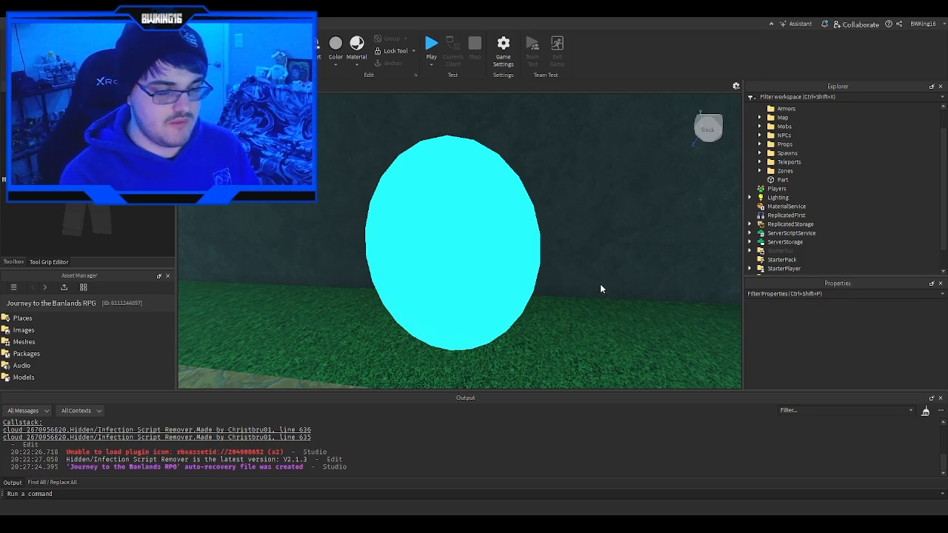
pyautogui.moveTo(601, 289); pyautogui.dragTo(601, 289, button='right')
pyautogui.press('w')
pyautogui.press('w')
pyautogui.press('s')
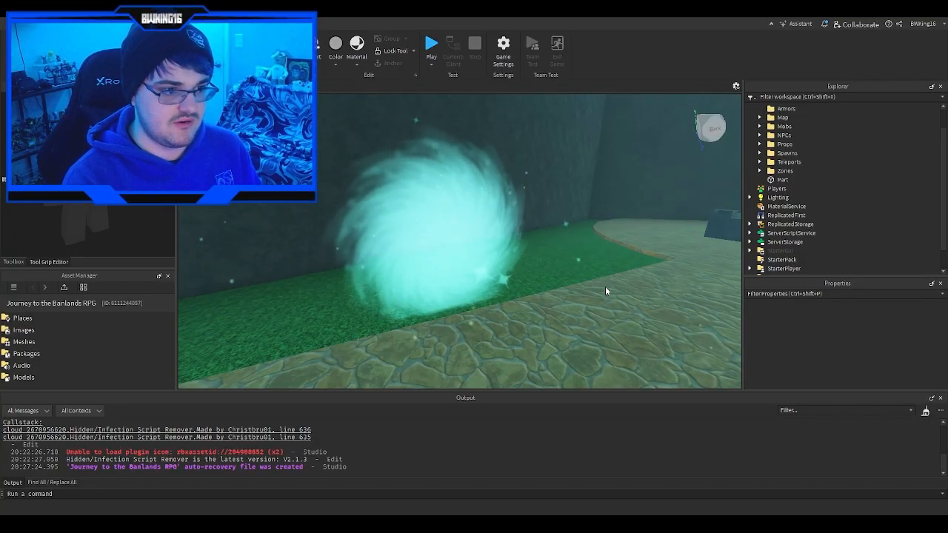
pyautogui.moveTo(617, 301); pyautogui.dragTo(616, 305, button='right')
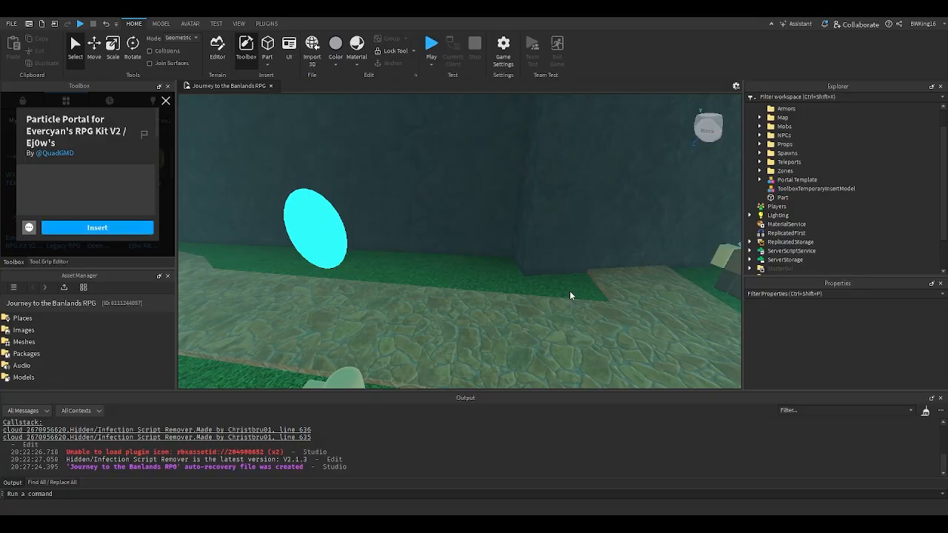
# - Inspect the red boss portal and the white portal of the inserted Portal Template model
pyautogui.scroll(-3, 570, 291)
pyautogui.moveTo(501, 259); pyautogui.dragTo(533, 319)
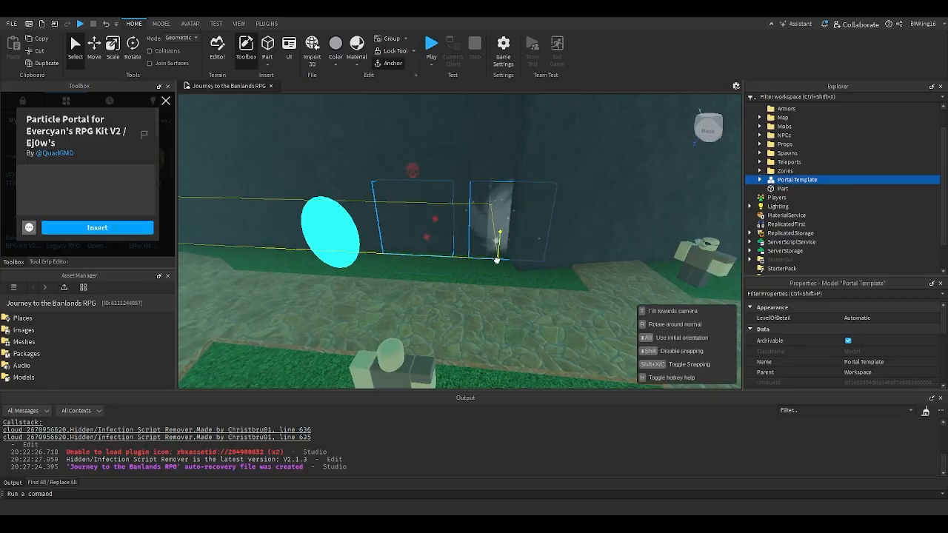
pyautogui.press('a')
pyautogui.moveTo(533, 319); pyautogui.dragTo(520, 323, button='right')
pyautogui.press('d')
pyautogui.press('a')
pyautogui.scroll(2, 532, 319)
pyautogui.click(522, 327)
pyautogui.press('w')
pyautogui.press('a')
pyautogui.press('a')
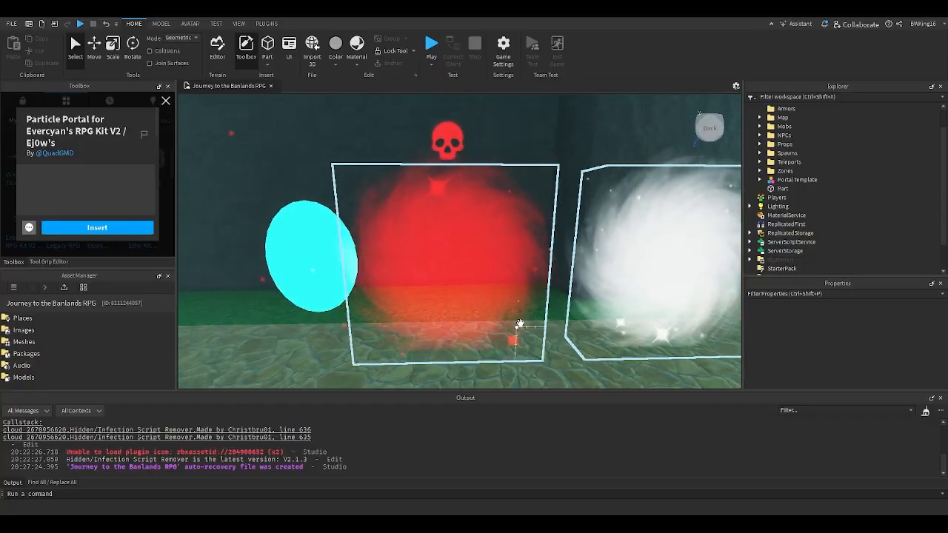
pyautogui.press('d')
pyautogui.click(520, 323)
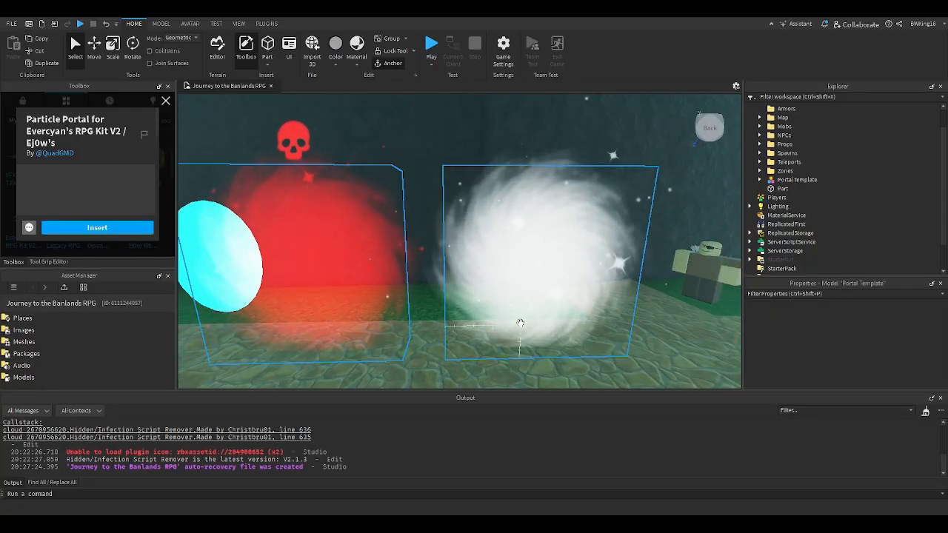
# - Copy the Debris and Vortex attachments from the Particle Portal Template part
pyautogui.click(760, 179)
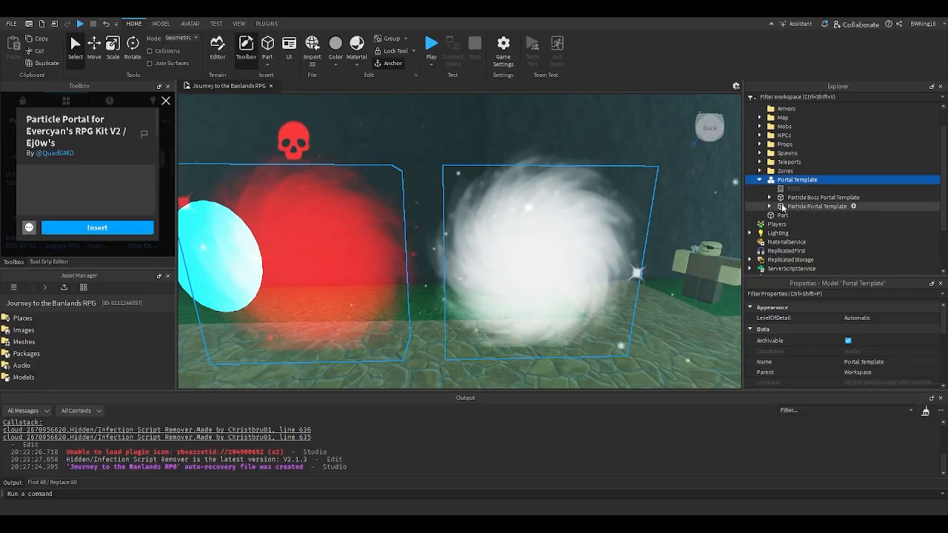
pyautogui.click(785, 207)
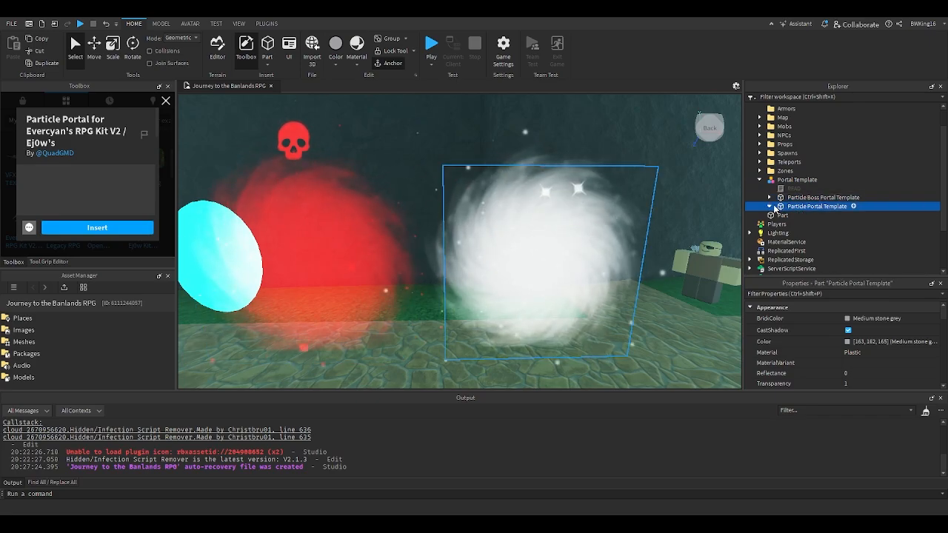
pyautogui.click(770, 207)
pyautogui.click(801, 224)
pyautogui.keyDown('ctrl'); pyautogui.click(800, 216); pyautogui.keyUp('ctrl')
pyautogui.hotkey('ctrl', 'c')
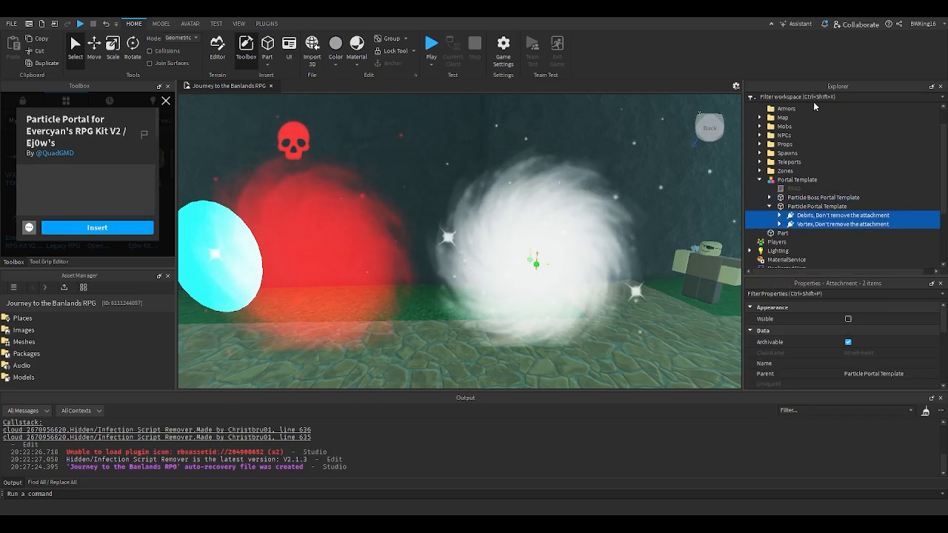
# - Paste the copied Debris and Vortex attachments into the Base of the plain cyan PortalCastle portal
pyautogui.moveTo(540, 195); pyautogui.dragTo(528, 203, button='right')
pyautogui.press('a')
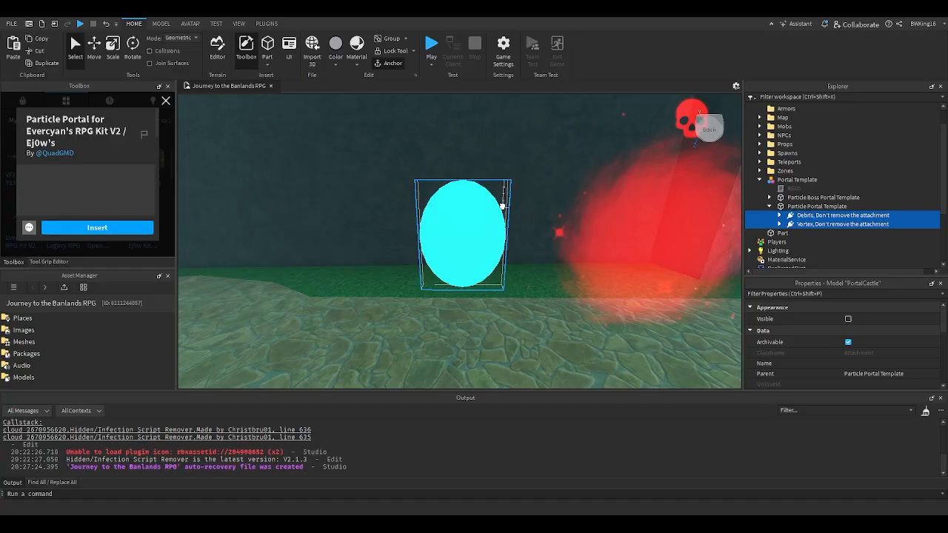
pyautogui.click(503, 206)
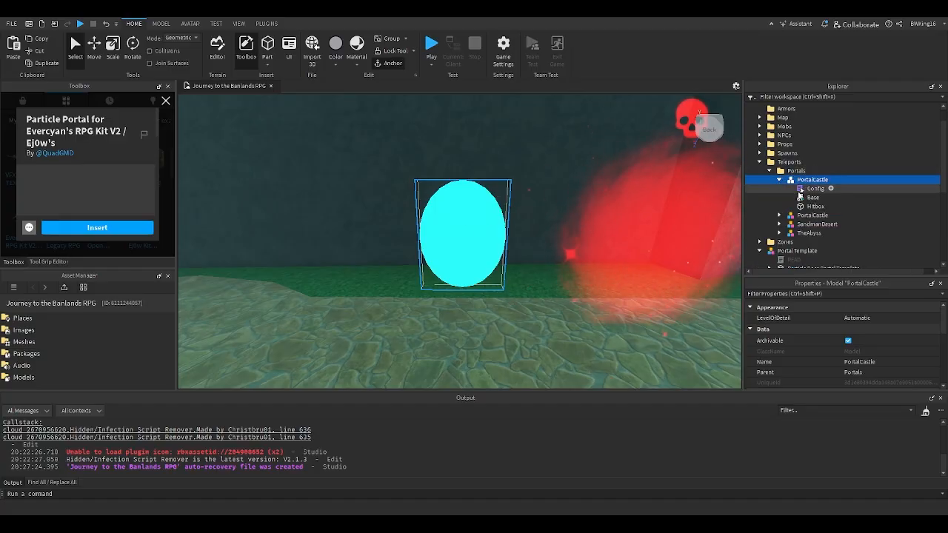
pyautogui.click(802, 198)
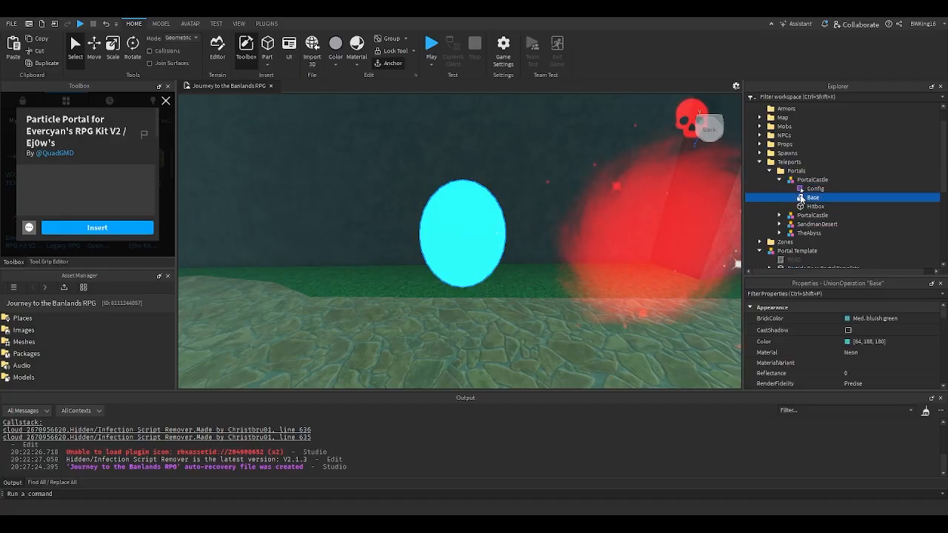
pyautogui.hotkey('ctrl', 'v')
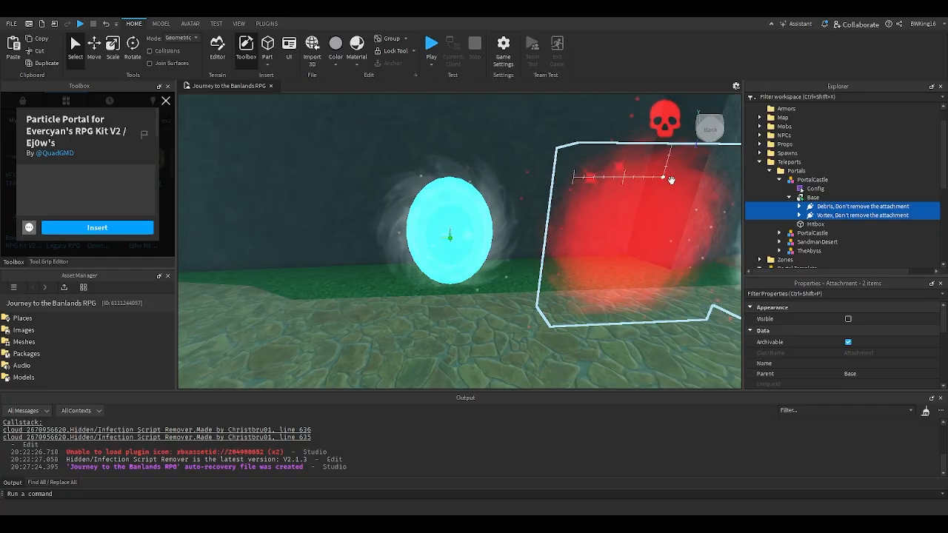
# - Resize the PortalCastle portal's Base and Hitbox together to 9, 9, 1
pyautogui.scroll(2, 634, 172)
pyautogui.click(812, 197)
pyautogui.keyDown('ctrl'); pyautogui.click(807, 225); pyautogui.keyUp('ctrl')
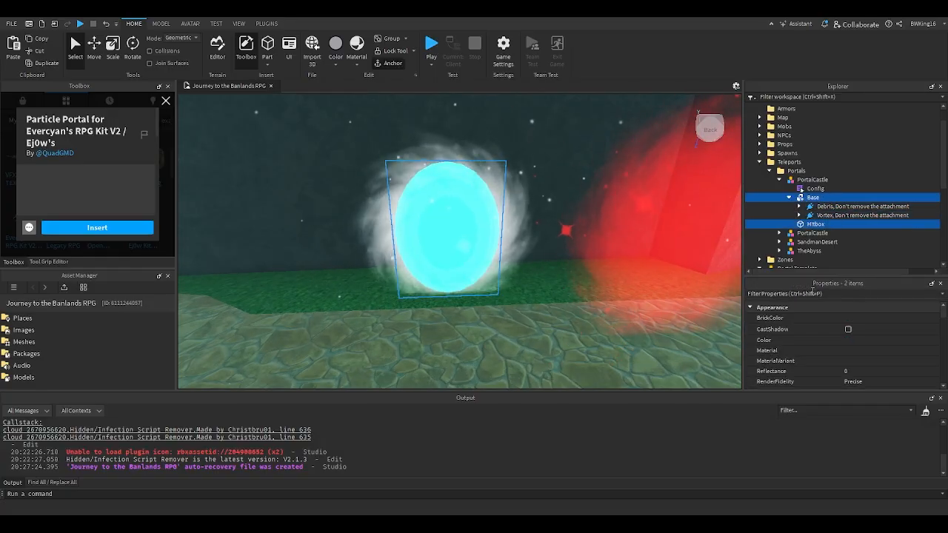
pyautogui.scroll(-3, 823, 343)
pyautogui.scroll(2, 823, 344)
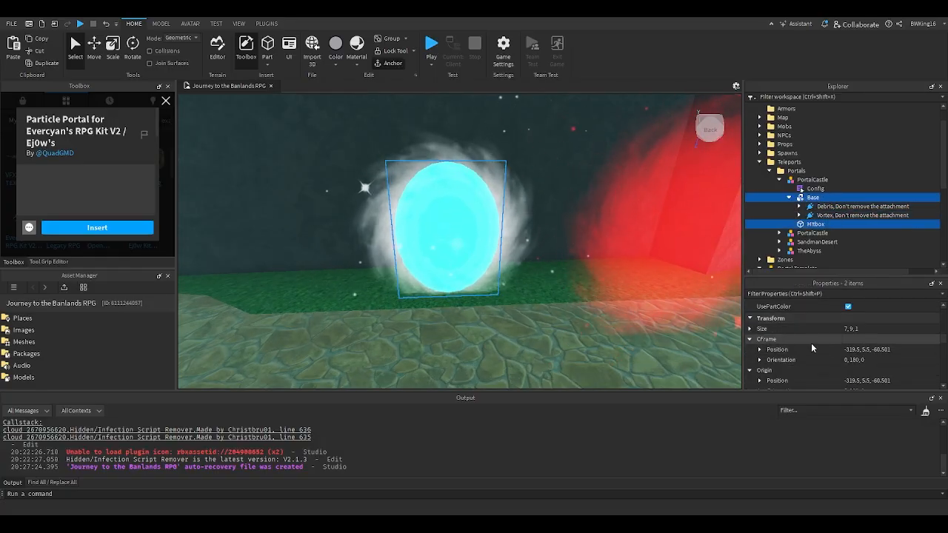
pyautogui.click(854, 329)
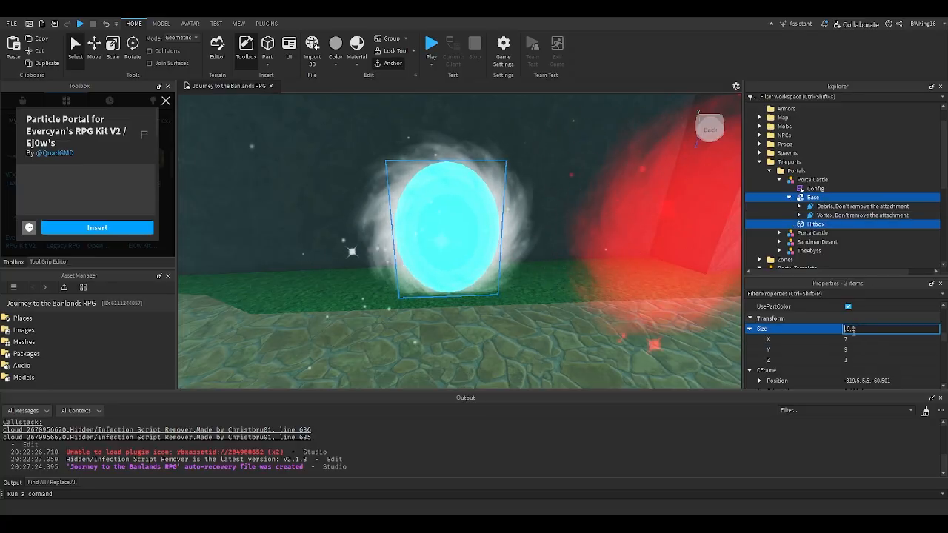
pyautogui.press('Return')
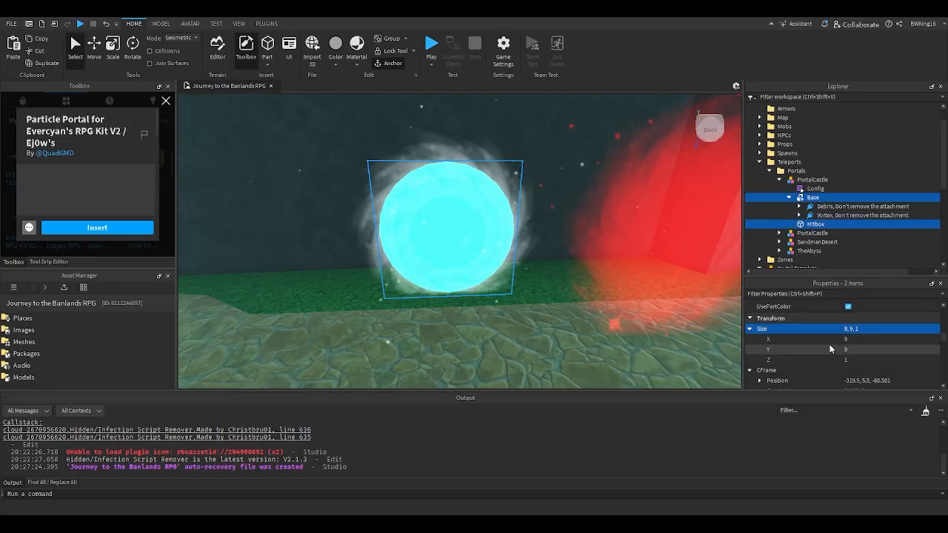
# - Set the transparency of the PortalCastle portal's Base to 1
pyautogui.scroll(5, 833, 340)
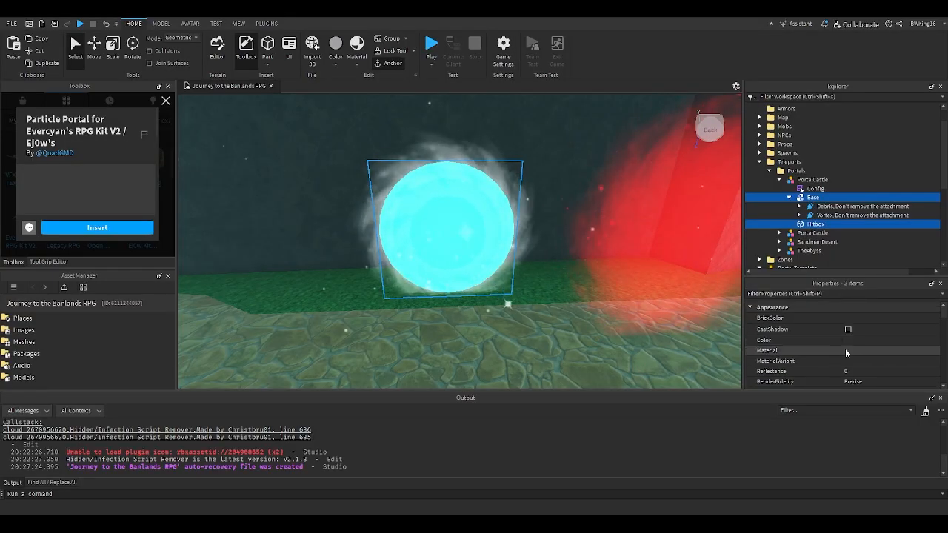
pyautogui.click(804, 202)
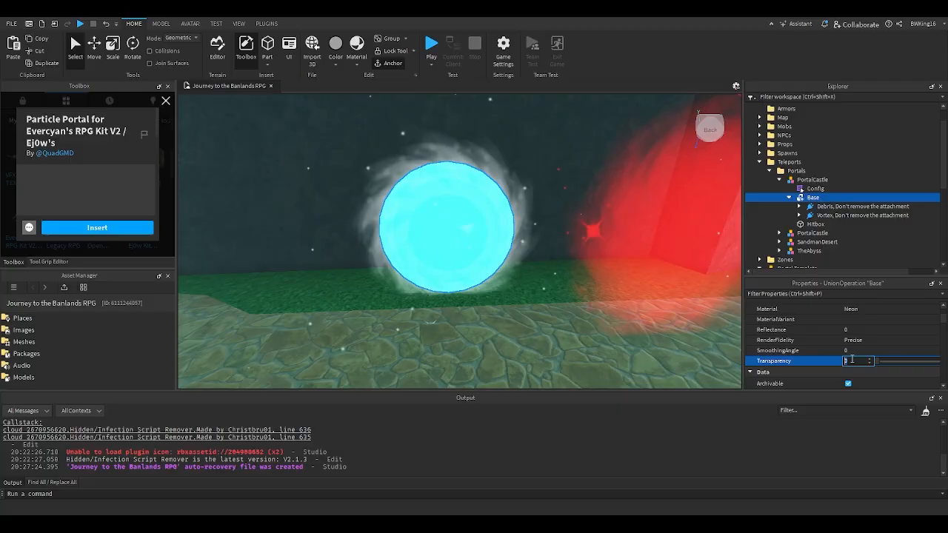
pyautogui.write('1')
pyautogui.click(529, 305)
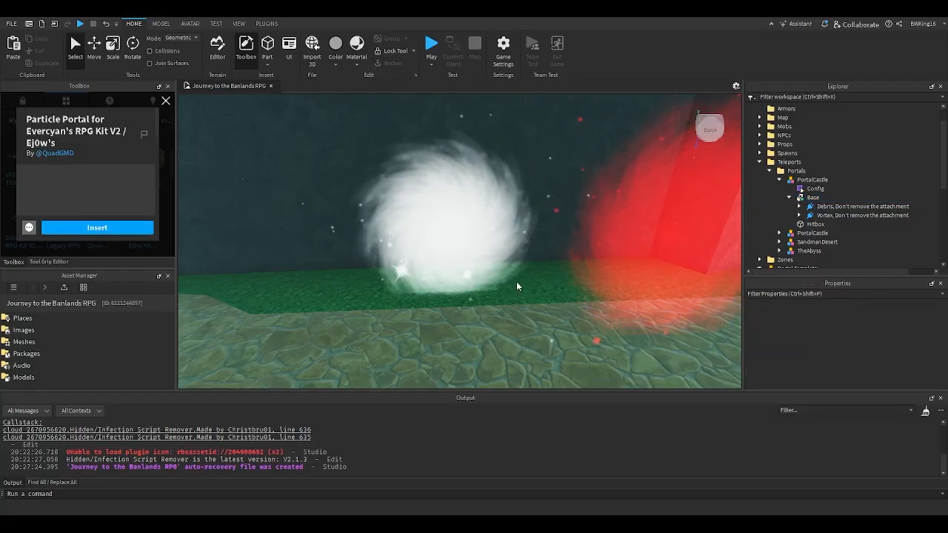
# - Apply the Base's color 64, 188, 180 to all particle emitters under the pasted Debris and Vortex attachments
pyautogui.click(814, 198)
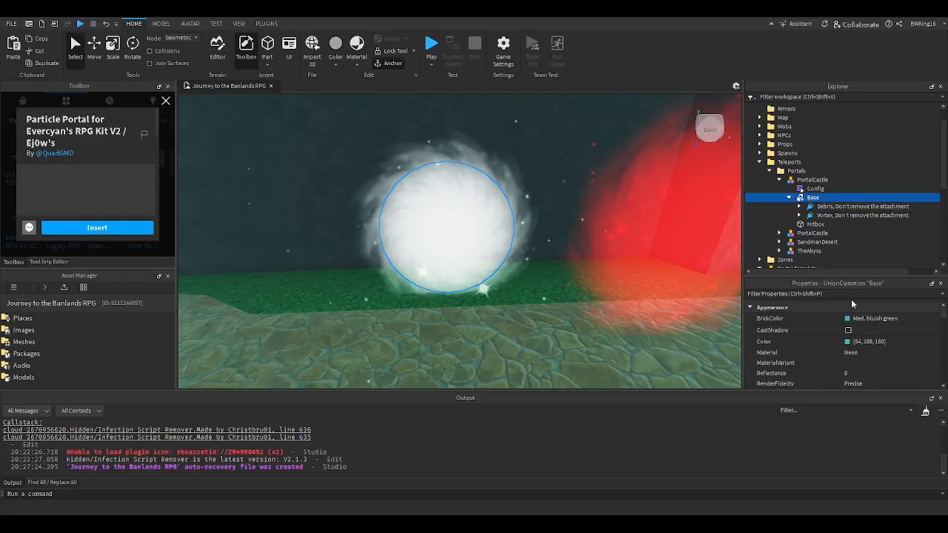
pyautogui.click(803, 216)
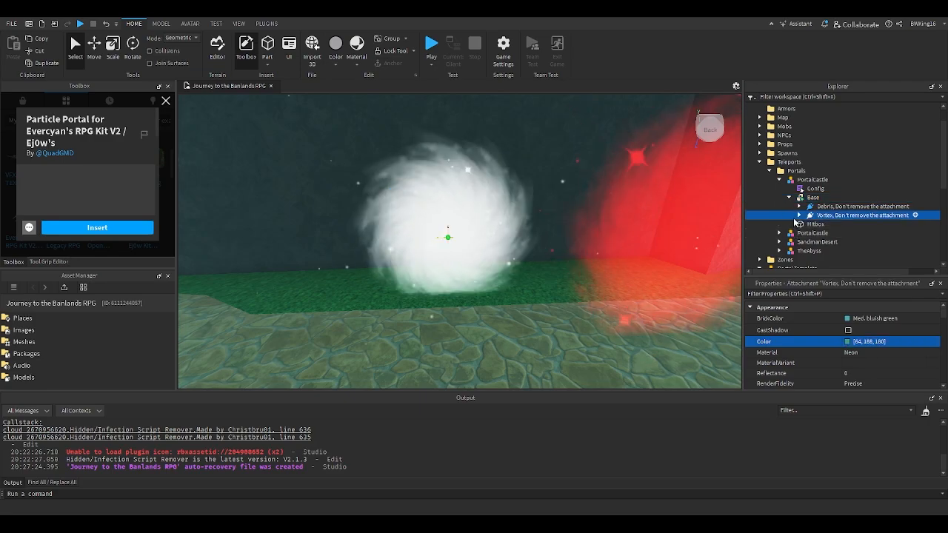
pyautogui.click(799, 207)
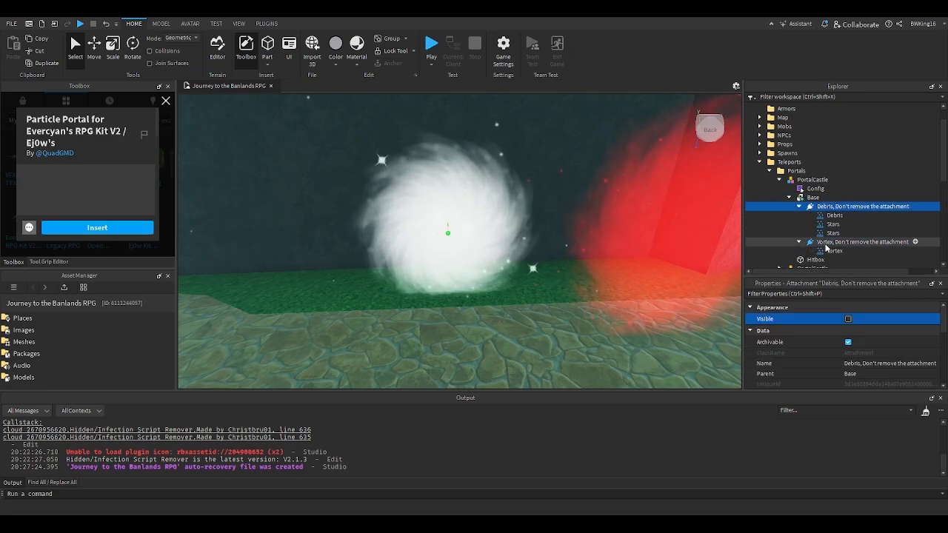
pyautogui.keyDown('shift'); pyautogui.click(815, 206); pyautogui.keyUp('shift')
pyautogui.click(865, 329)
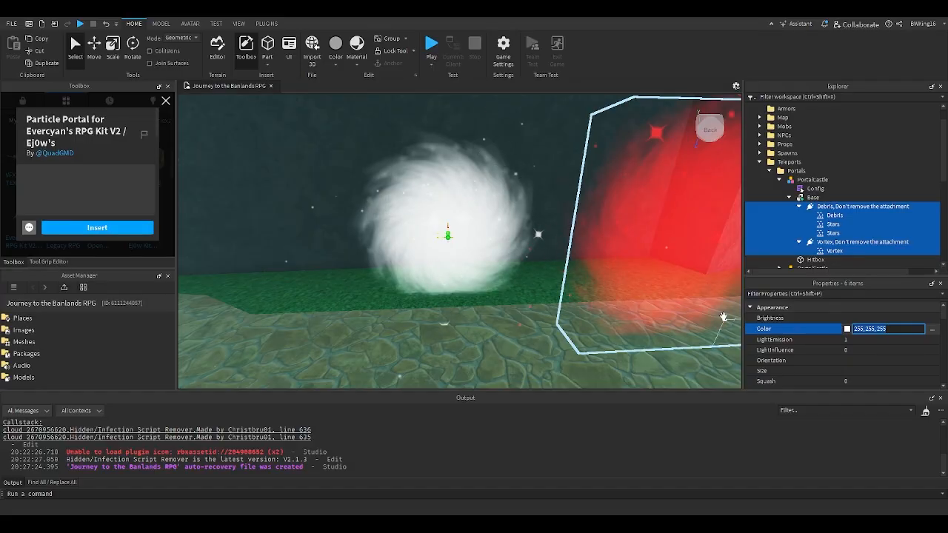
pyautogui.write('64, 188, 180')
pyautogui.press('Return')
pyautogui.click(497, 305)
pyautogui.scroll(-3, 497, 305)
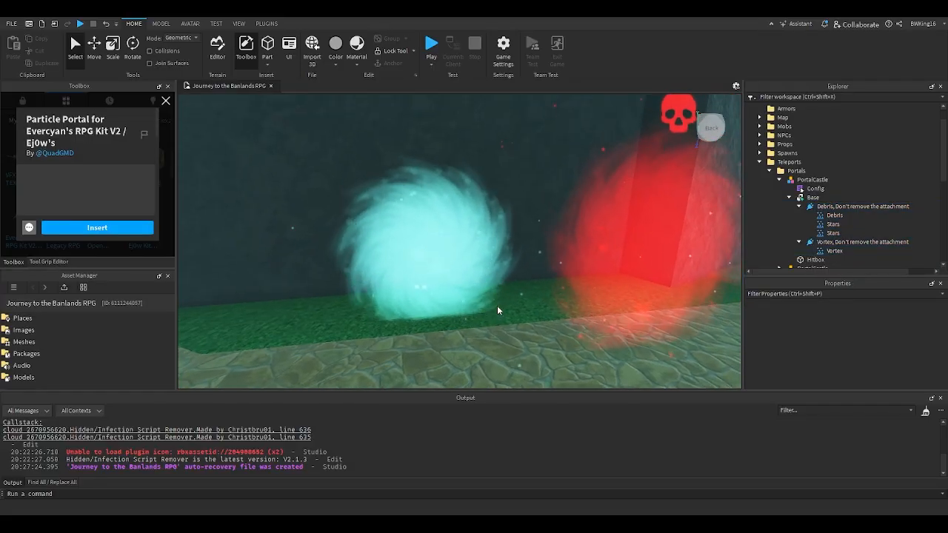
# - Move the Portal Template model to the other side of the cyan particle portal
pyautogui.moveTo(497, 305); pyautogui.dragTo(497, 306, button='right')
pyautogui.press('d')
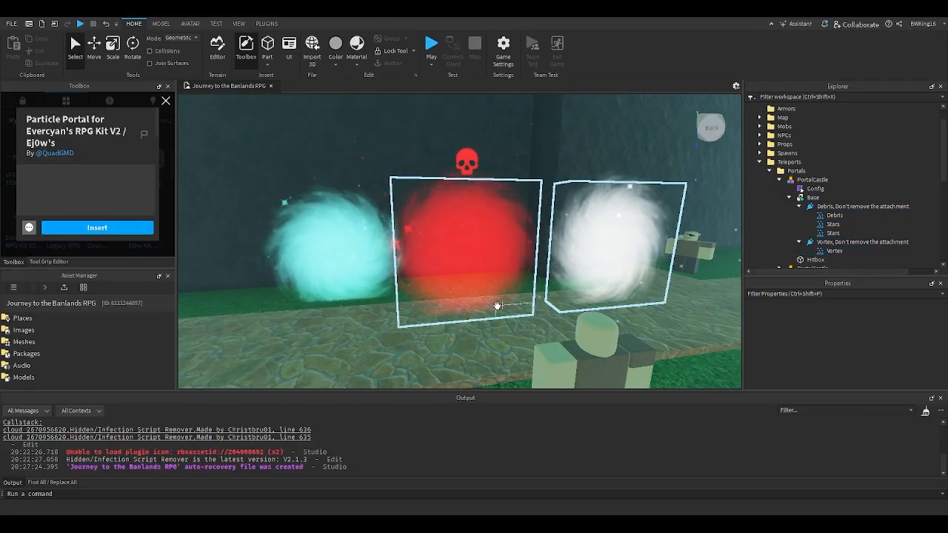
pyautogui.press('a')
pyautogui.press('d')
pyautogui.press('a')
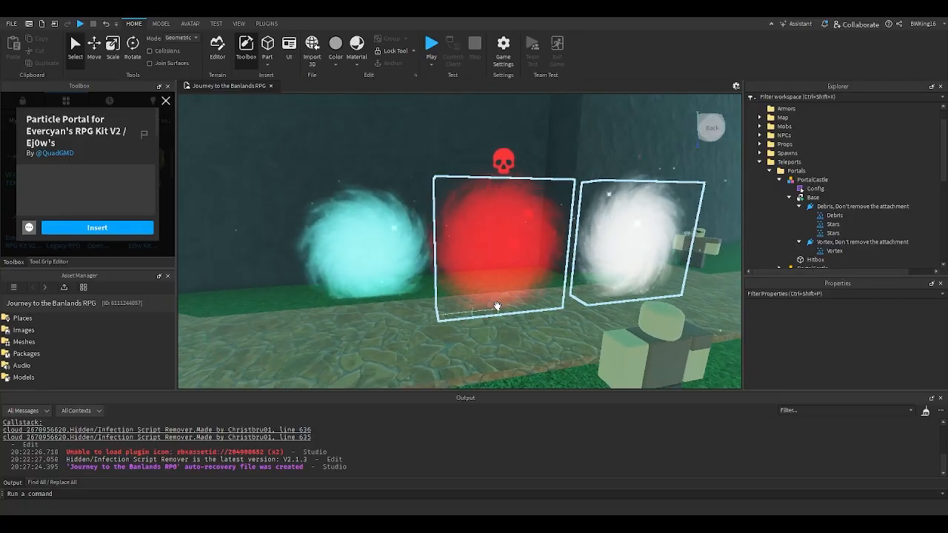
pyautogui.moveTo(515, 305); pyautogui.dragTo(454, 312)
pyautogui.press('r')
pyautogui.press('r')
pyautogui.press('a')
pyautogui.press('d')
pyautogui.moveTo(537, 319); pyautogui.dragTo(541, 320, button='right')
pyautogui.press('d')
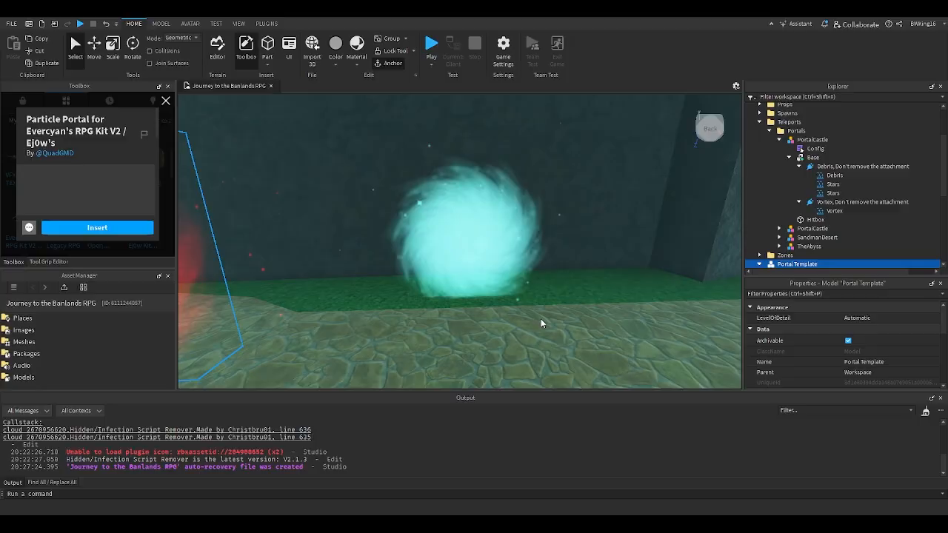
# - Examine the recolored PortalCastle particle portal and its surroundings from different sides
pyautogui.press('w')
pyautogui.press('d')
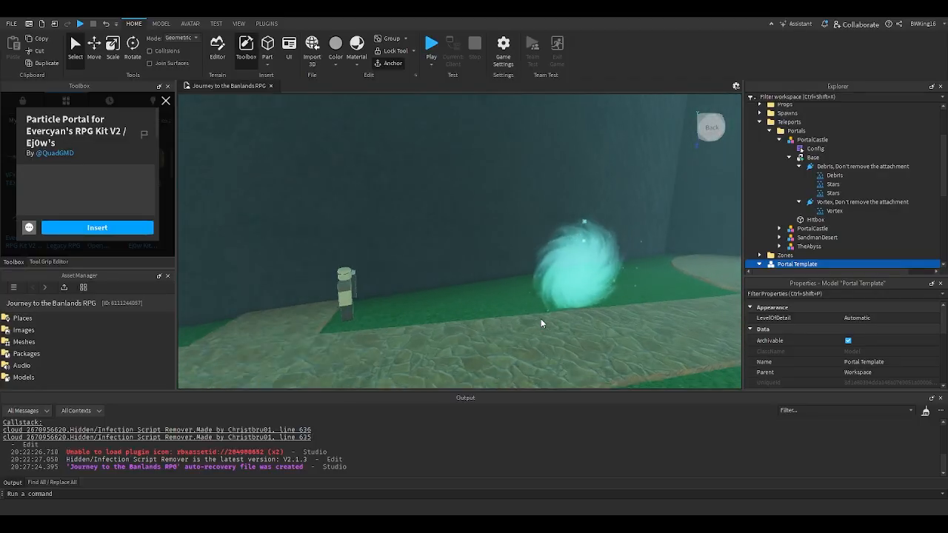
pyautogui.click(551, 321)
pyautogui.press('w')
pyautogui.moveTo(550, 321); pyautogui.dragTo(551, 322, button='right')
pyautogui.press('d')
pyautogui.press('a')
pyautogui.press('w')
pyautogui.press('w')
pyautogui.press('d')
pyautogui.press('w')
pyautogui.press('a')
pyautogui.press('s')
pyautogui.press('a')
pyautogui.press('w')
pyautogui.press('d')
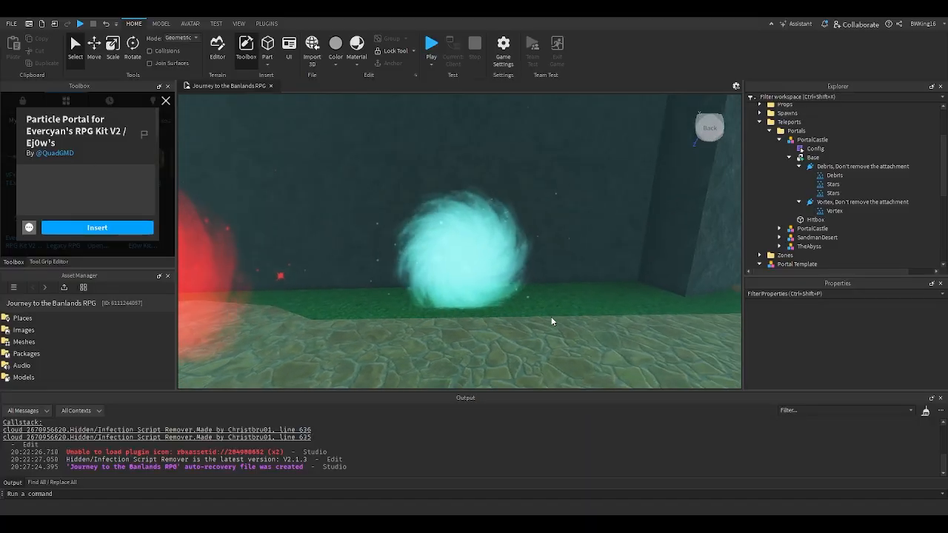
pyautogui.press('w')
pyautogui.press('s')
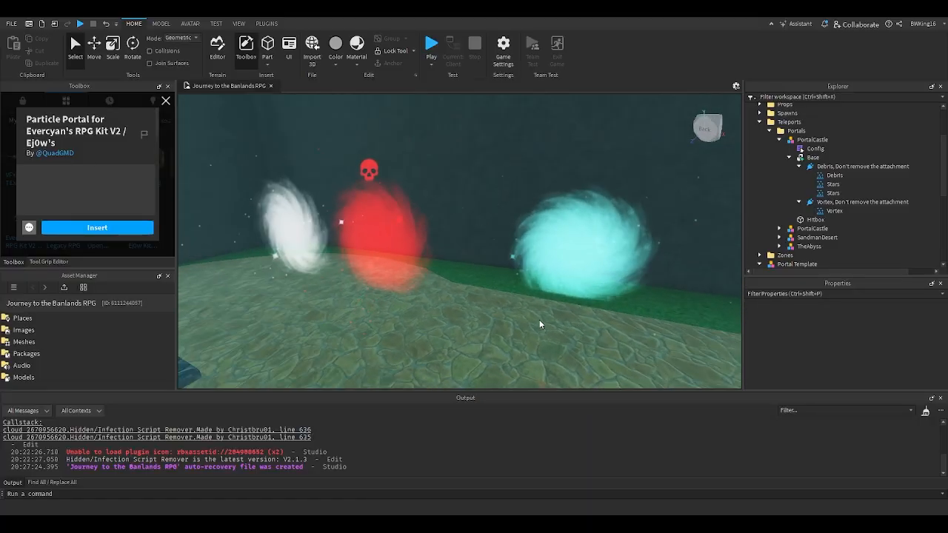
# - Delete the Portal Template model with the red and white sample portals
pyautogui.click(414, 271)
pyautogui.press('Delete')
pyautogui.press('s')
# - Survey the forest area with its trees, mobs and stone path
pyautogui.moveTo(468, 285); pyautogui.dragTo(440, 279, button='right')
pyautogui.press('d')
pyautogui.press('w')
pyautogui.moveTo(517, 295); pyautogui.dragTo(543, 275, button='right')
pyautogui.press('w')
pyautogui.press('d')
pyautogui.press('d')
pyautogui.press('w')
pyautogui.press('w')
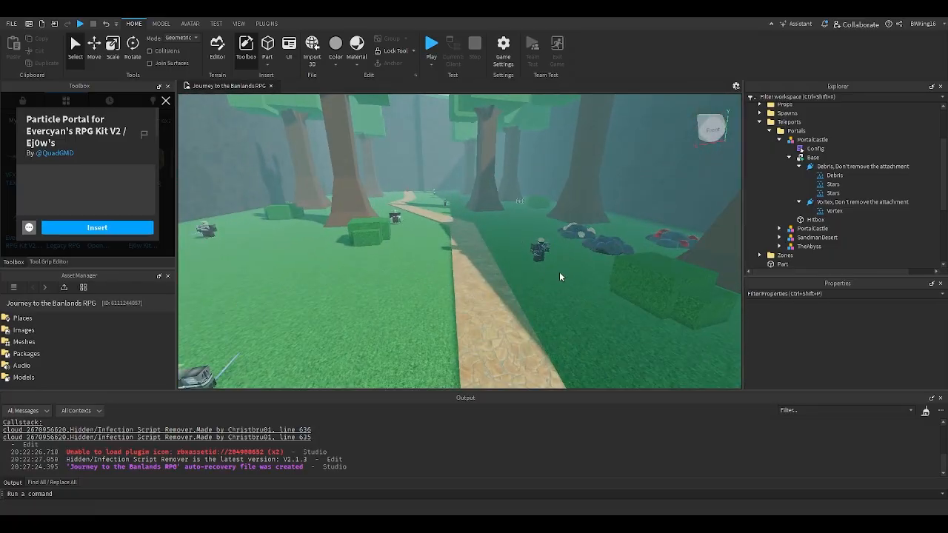
# - Collapse the PortalCastle model and the Portals and Teleports folders in the workspace hierarchy
pyautogui.click(779, 140)
pyautogui.click(769, 131)
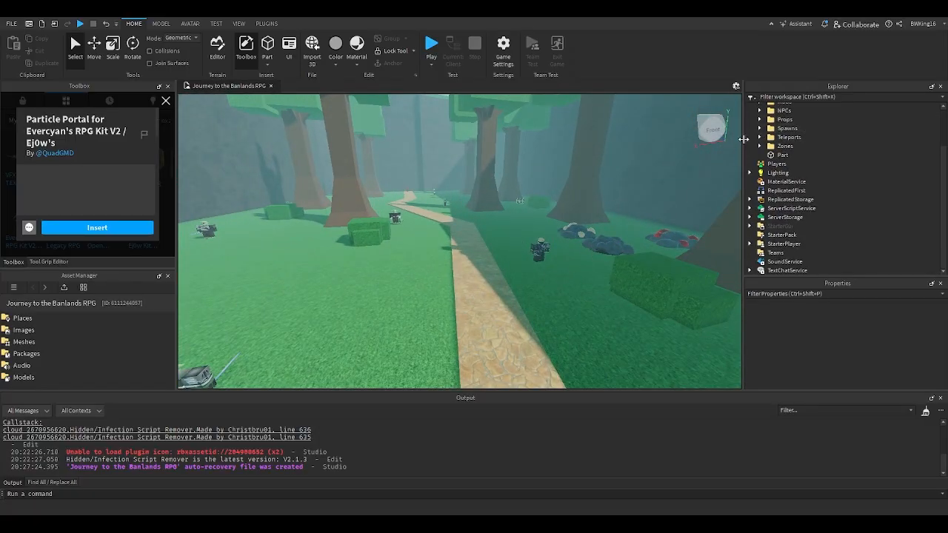
pyautogui.press('w')
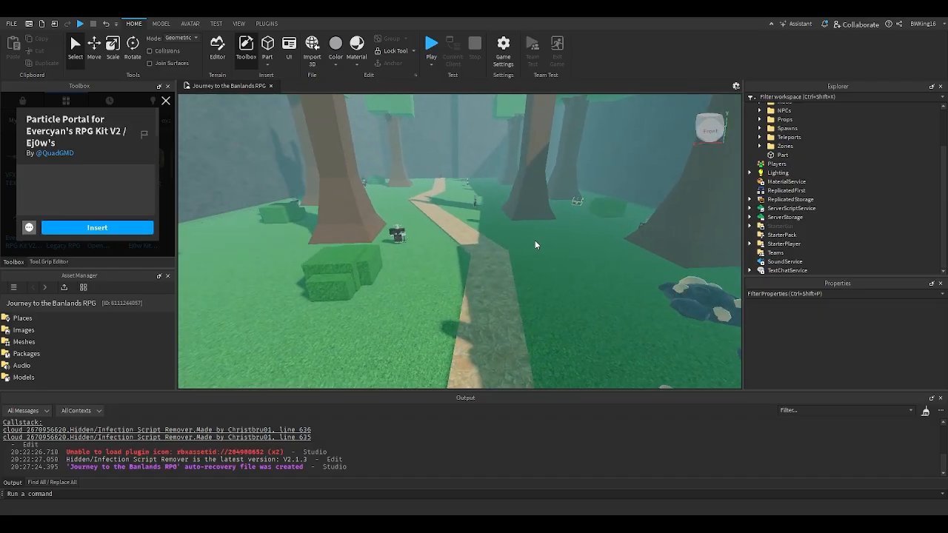
pyautogui.press('w')
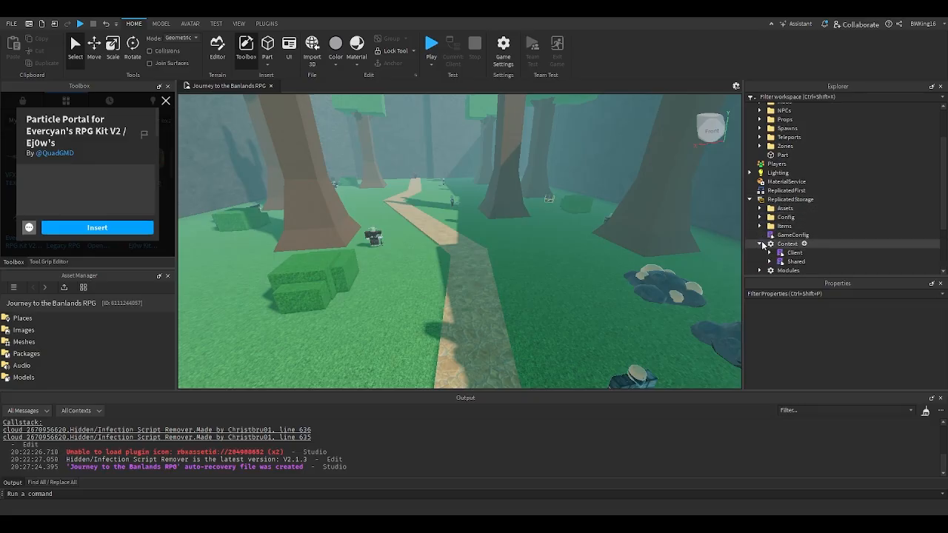
# - Browse the Context and Modules scripts in ReplicatedStorage and read the attackFunctions module under Entity
pyautogui.scroll(-1, 767, 240)
pyautogui.scroll(-2, 771, 234)
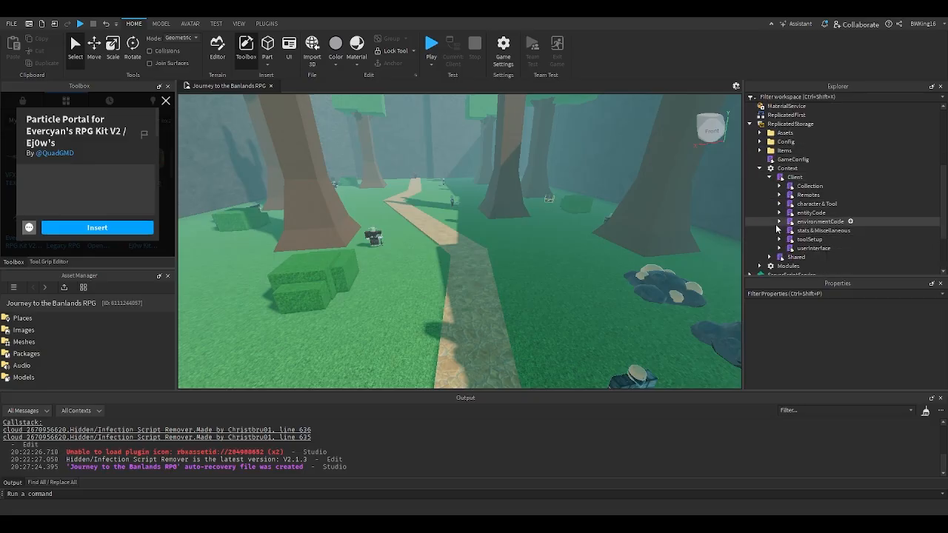
pyautogui.click(769, 178)
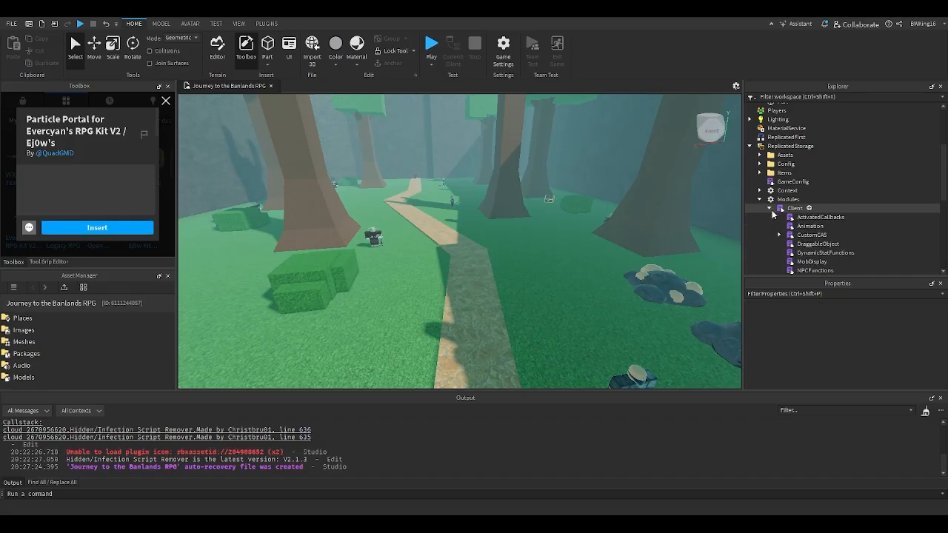
pyautogui.scroll(-1, 772, 214)
pyautogui.click(769, 183)
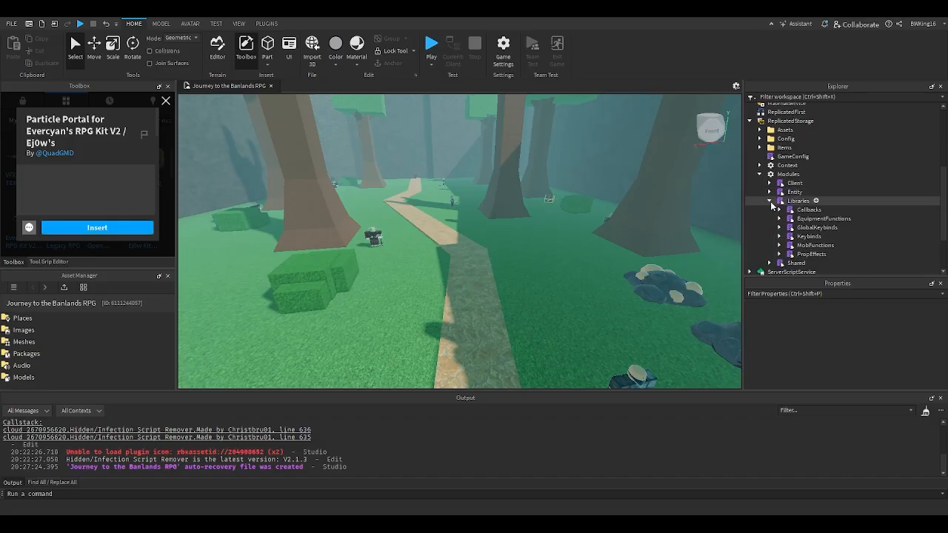
pyautogui.click(769, 192)
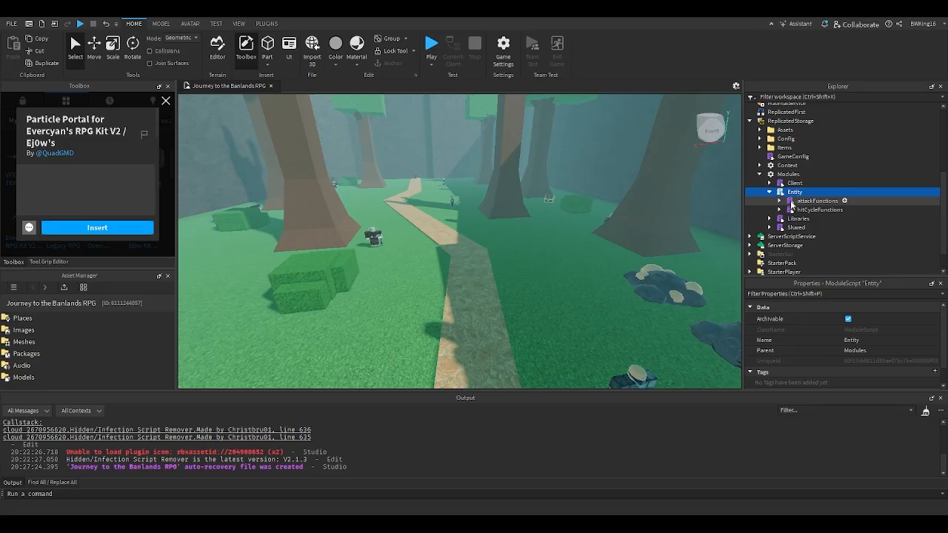
pyautogui.doubleClick(792, 203)
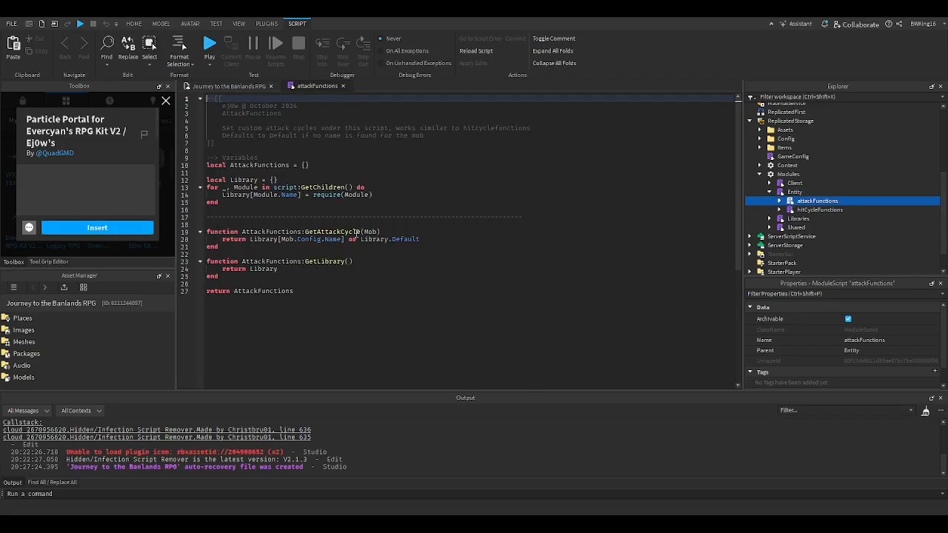
pyautogui.click(352, 211)
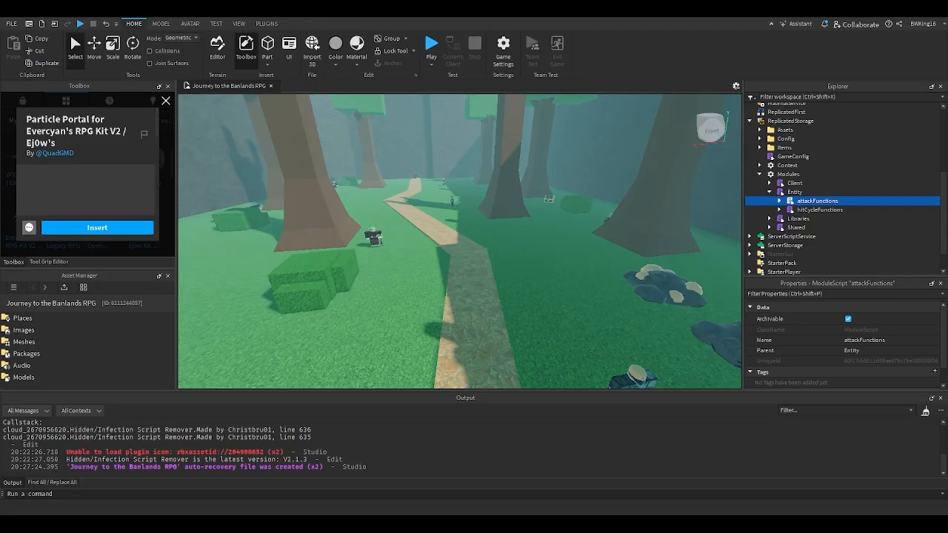
# - Delete the cyan PortalCastle portal standing to the left of the stone path behind the shop NPCs
pyautogui.press('w')
pyautogui.moveTo(570, 280); pyautogui.dragTo(569, 280, button='right')
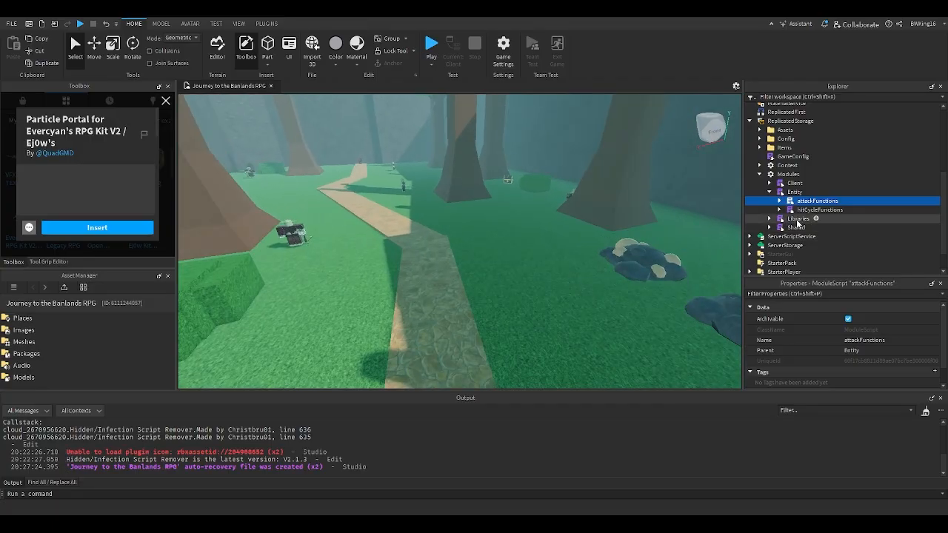
pyautogui.press('w')
pyautogui.moveTo(645, 225); pyautogui.dragTo(659, 206, button='right')
pyautogui.press('w')
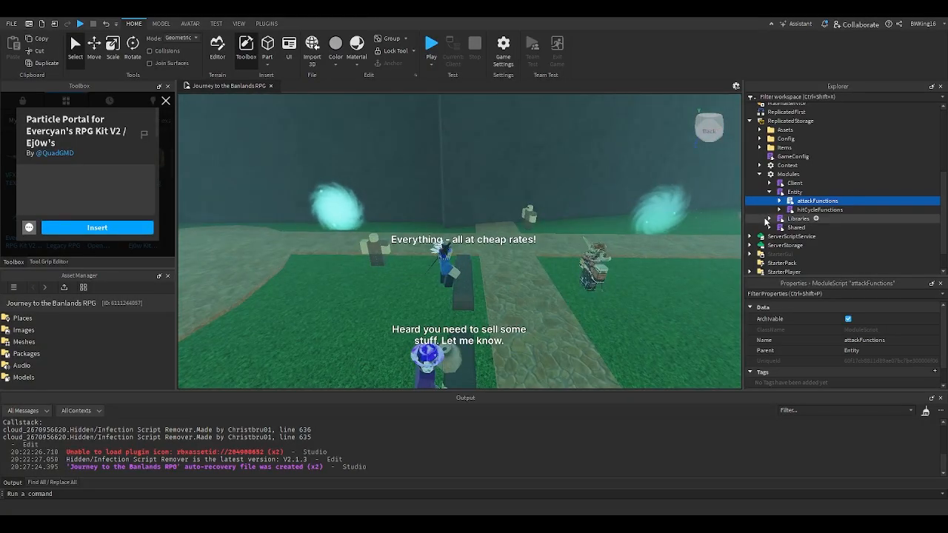
pyautogui.click(320, 212)
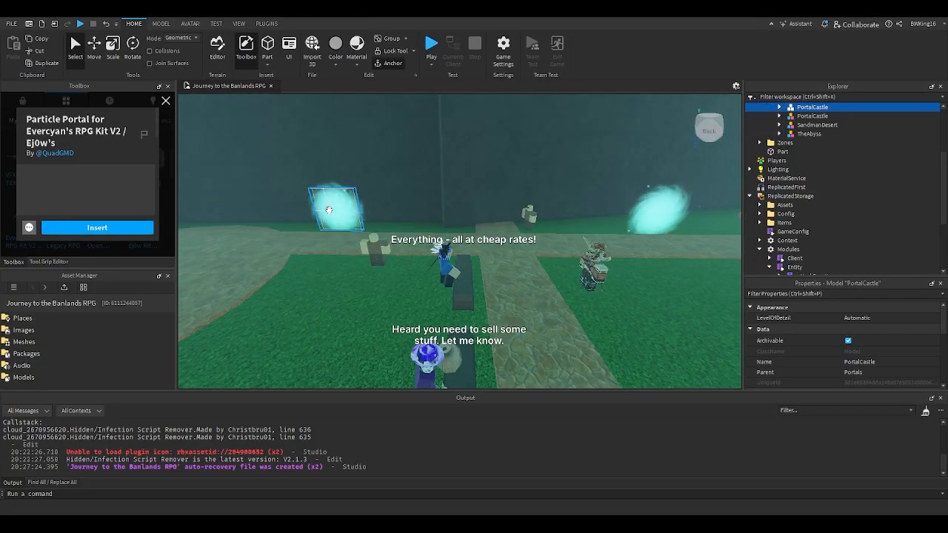
pyautogui.press('Delete')
# - Read the hitCycleFunctions module under Entity for its custom hit cycle instructions, then close the script
pyautogui.scroll(-2, 790, 191)
pyautogui.scroll(1, 786, 192)
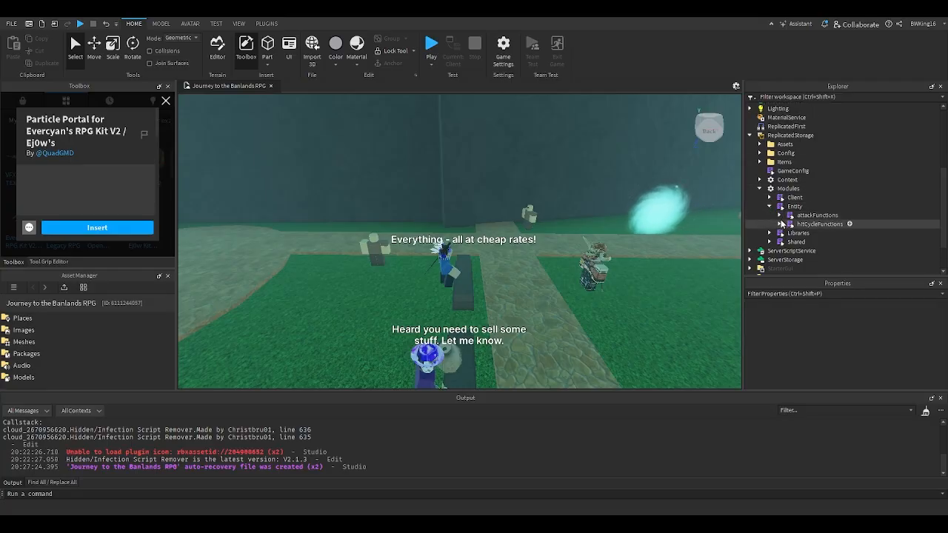
pyautogui.press('w')
pyautogui.moveTo(603, 194); pyautogui.dragTo(604, 197, button='right')
pyautogui.press('d')
pyautogui.doubleClick(800, 225)
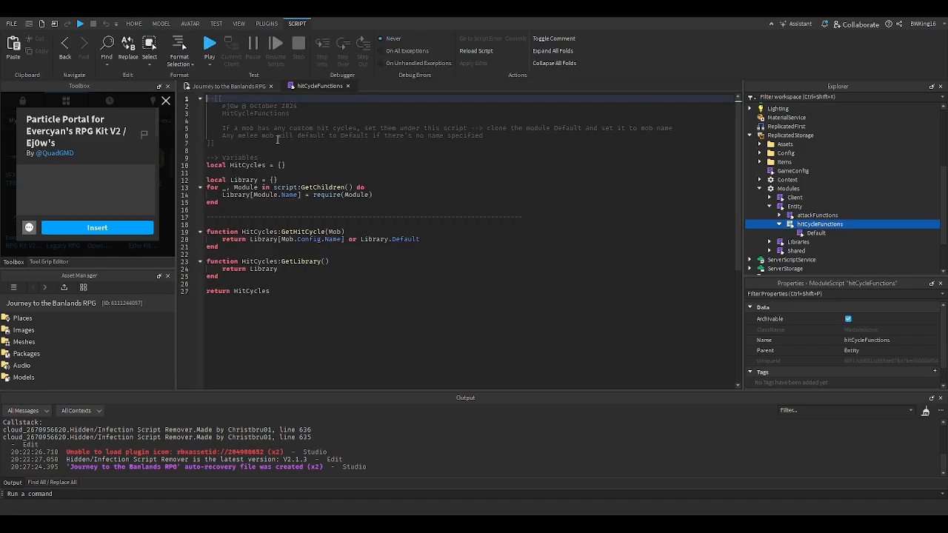
pyautogui.click(347, 86)
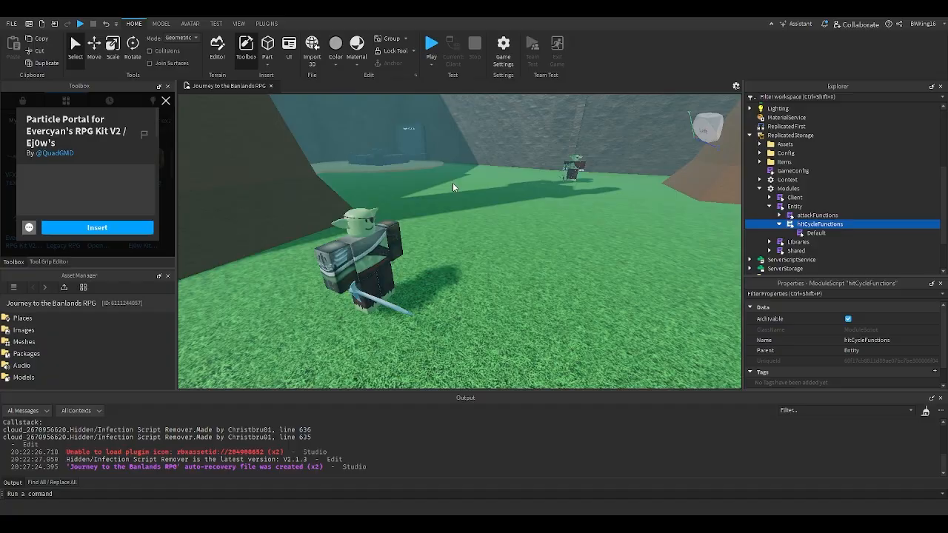
# - Open the MobConfig script of the sword-carrying Goblin near the tree trunk
pyautogui.click(427, 226)
pyautogui.click(428, 236)
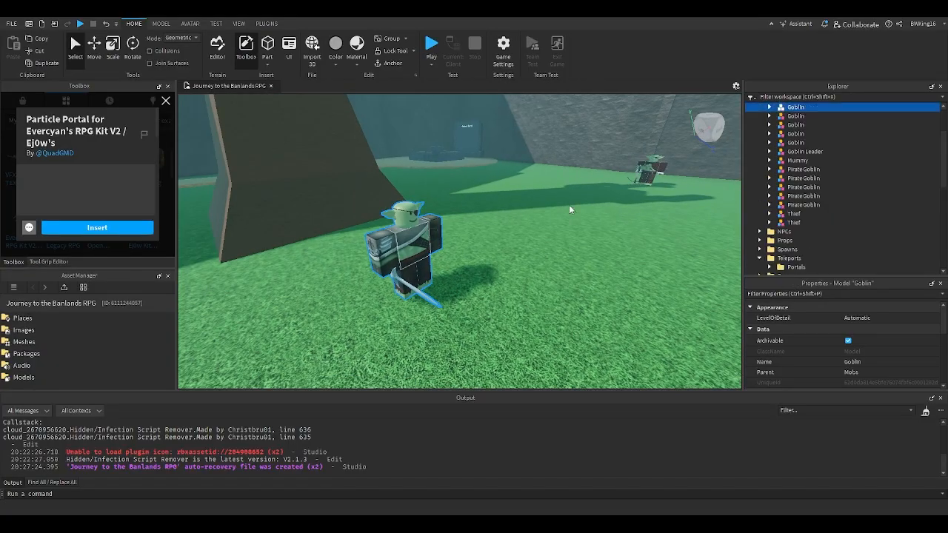
pyautogui.click(769, 108)
pyautogui.doubleClick(795, 170)
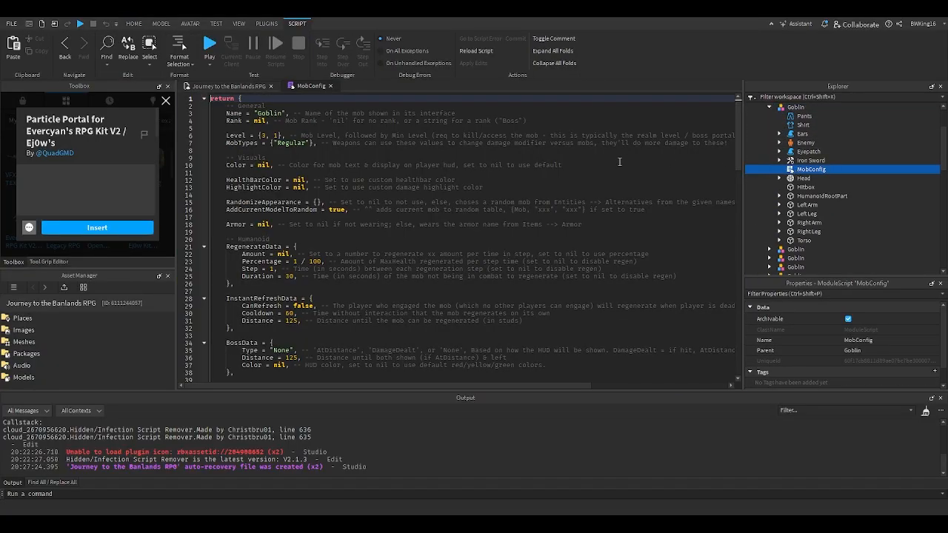
# - Examine the AttackCycle and HitCycle settings and their comments in the Goblin's MobConfig script
pyautogui.scroll(-5, 348, 202)
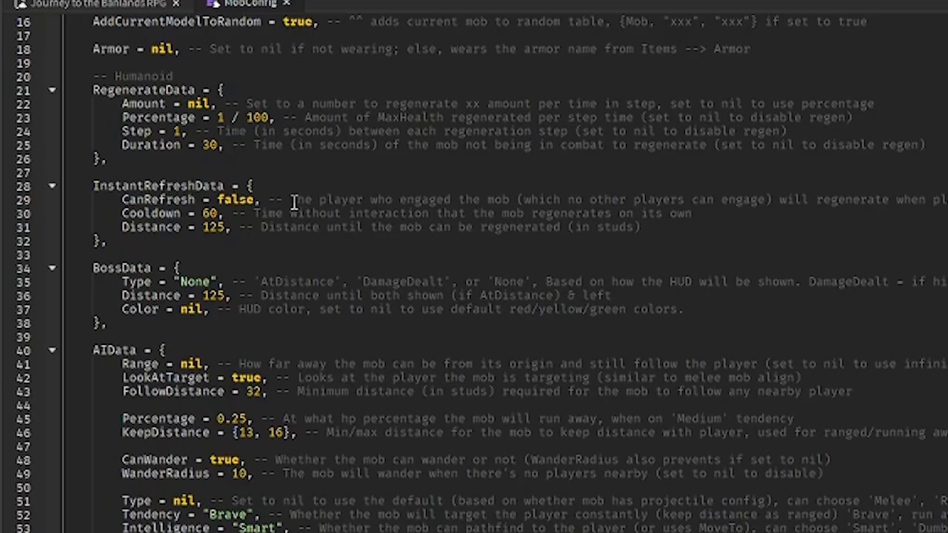
pyautogui.scroll(-10, 294, 202)
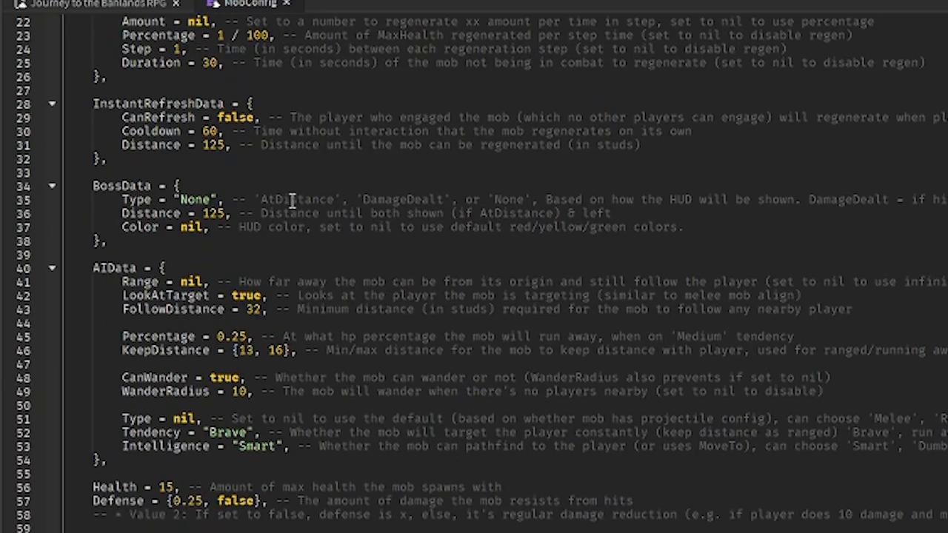
pyautogui.click(209, 268)
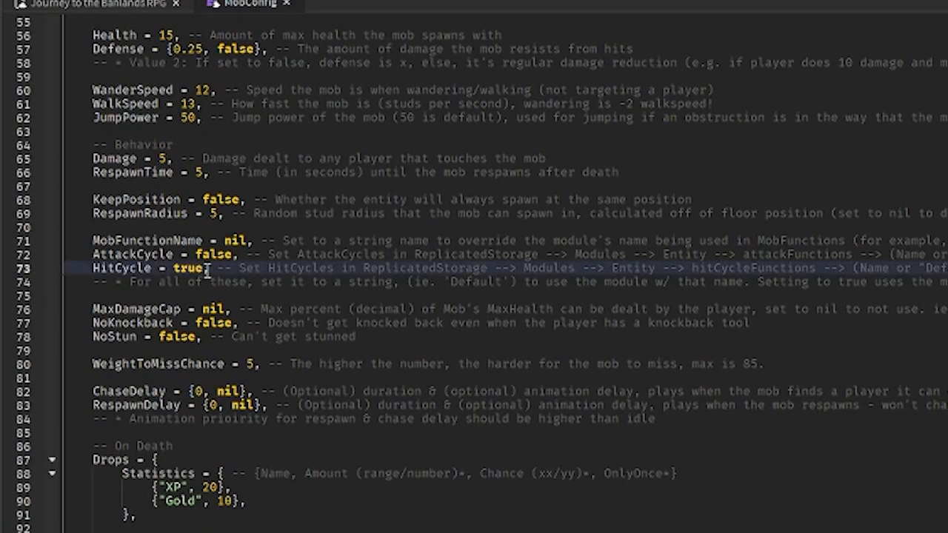
pyautogui.hscroll(5, 504, 275)
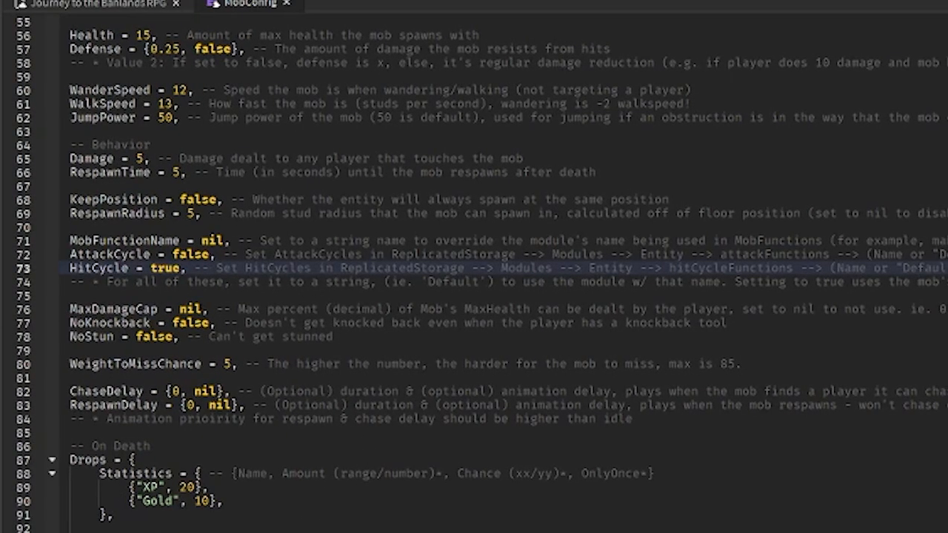
pyautogui.hscroll(-5, 504, 274)
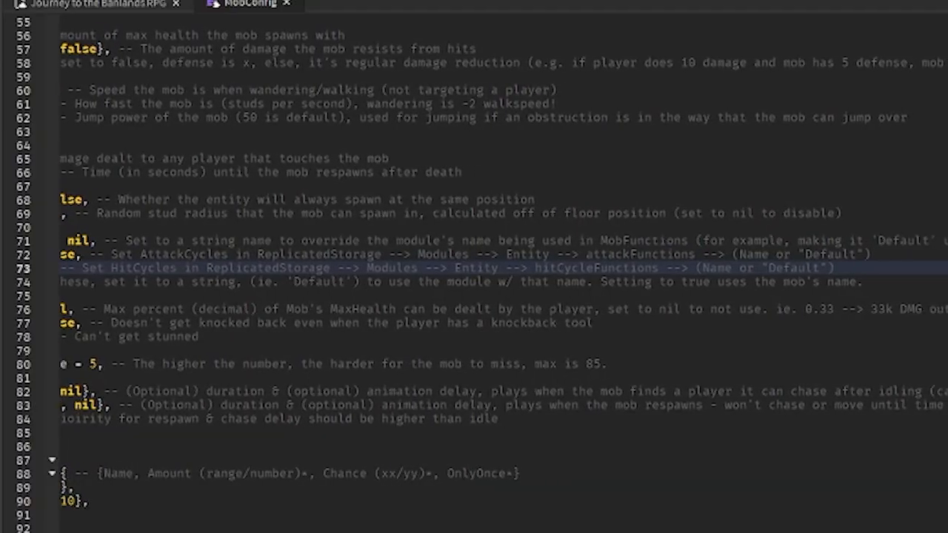
pyautogui.doubleClick(132, 270)
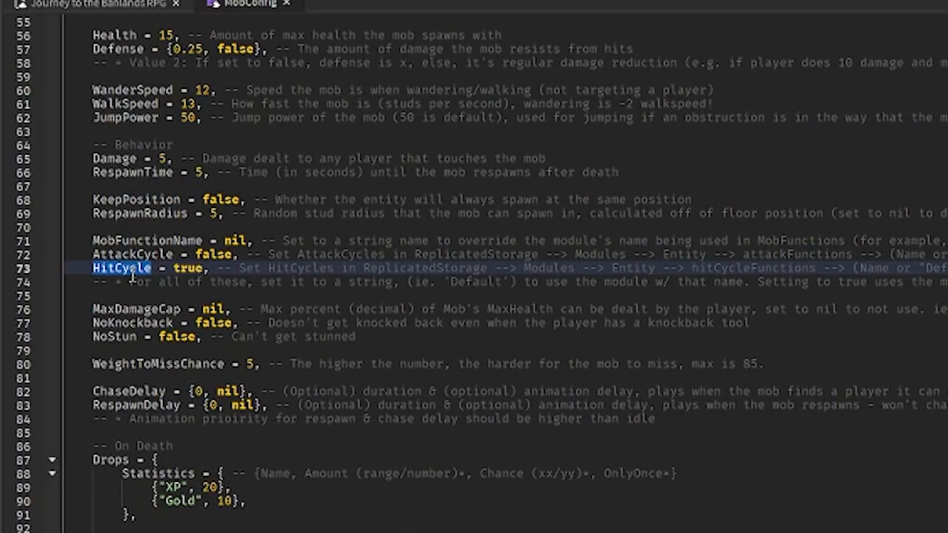
pyautogui.hscroll(3, 503, 274)
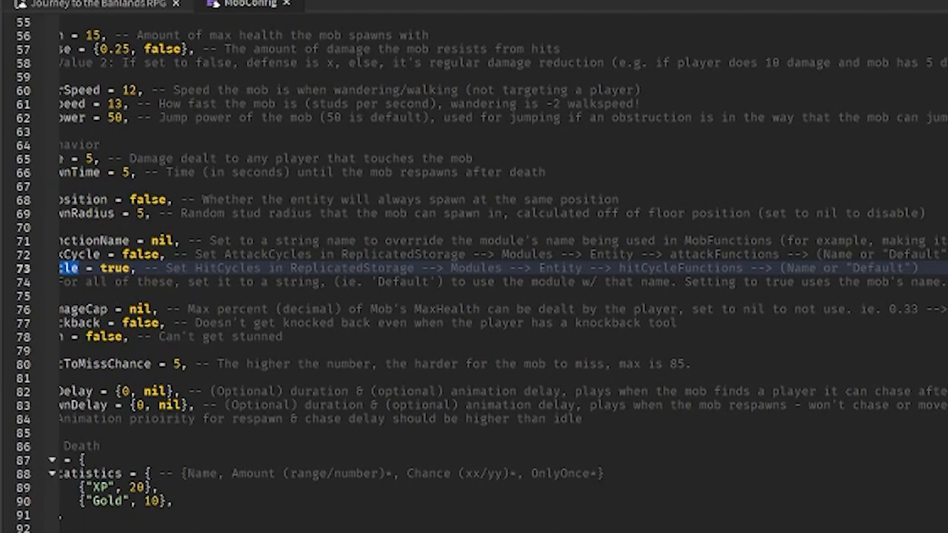
pyautogui.hscroll(-3, 504, 274)
pyautogui.hscroll(1, 230, 356)
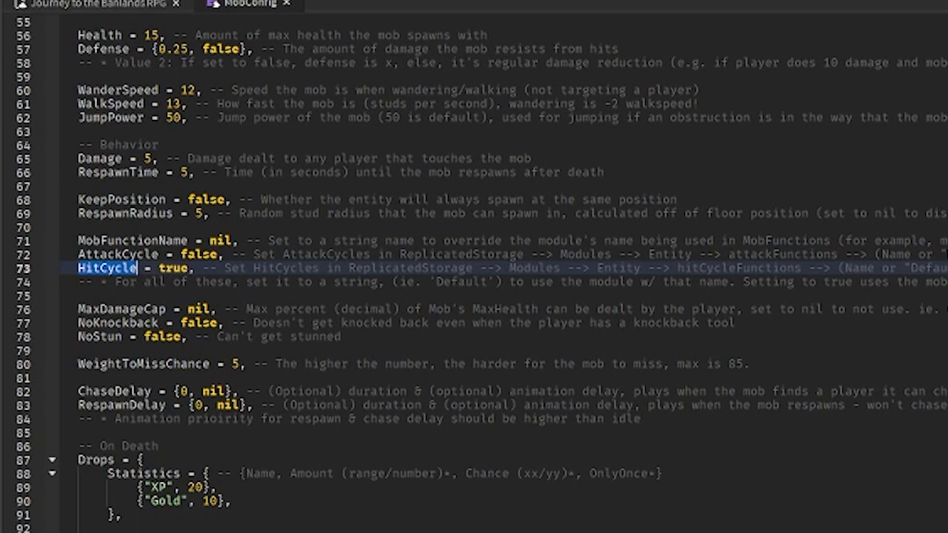
pyautogui.moveTo(351, 386); pyautogui.dragTo(317, 356)
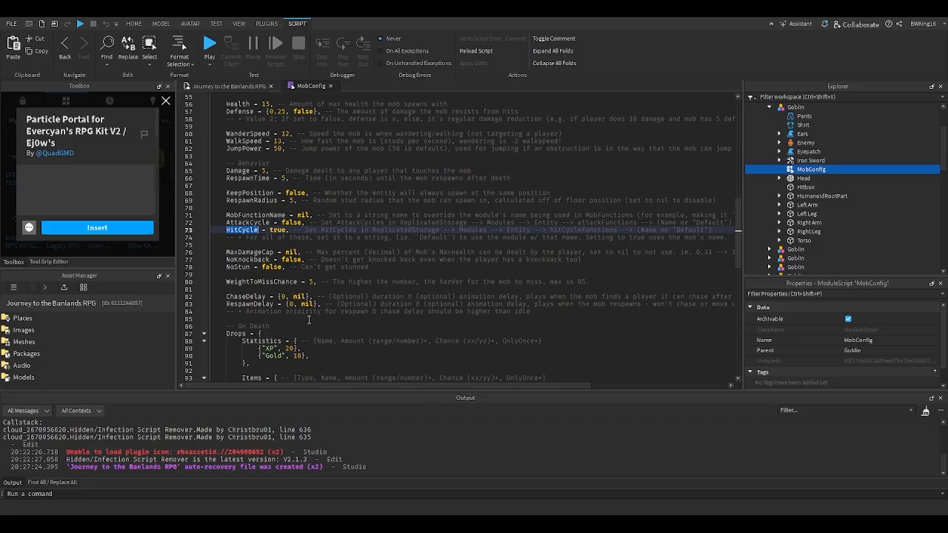
# - Return to the game view and open the Default module inside hitCycleFunctions
pyautogui.click(238, 87)
pyautogui.scroll(-10, 815, 214)
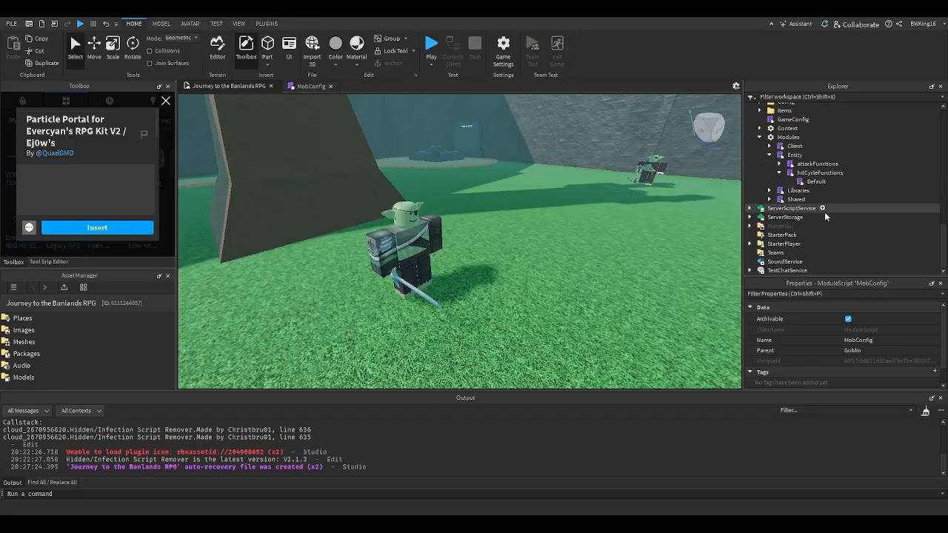
pyautogui.scroll(1, 822, 214)
pyautogui.doubleClick(816, 207)
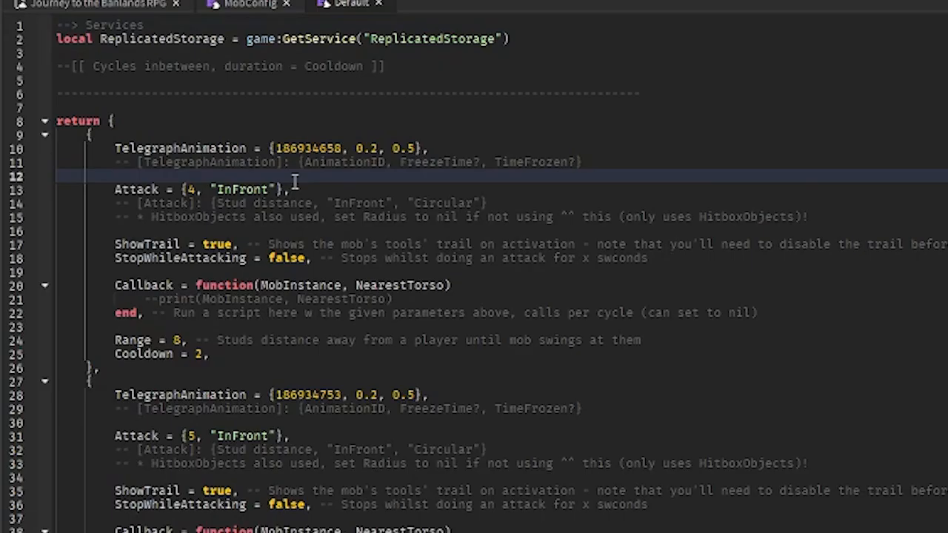
# - Examine the Attack, ShowTrail, StopWhileAttacking and Callback settings of the first hit cycle in the Default module
pyautogui.click(341, 168)
pyautogui.click(273, 138)
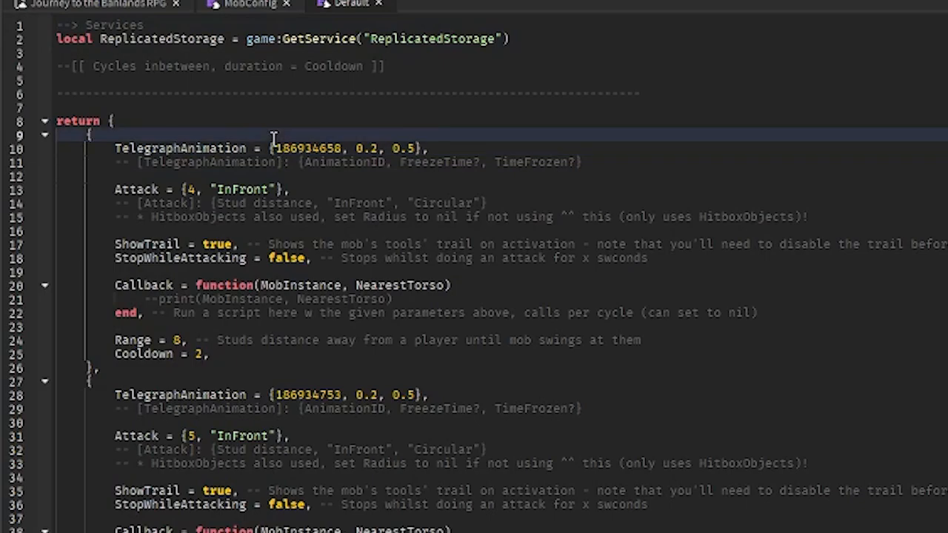
pyautogui.click(284, 190)
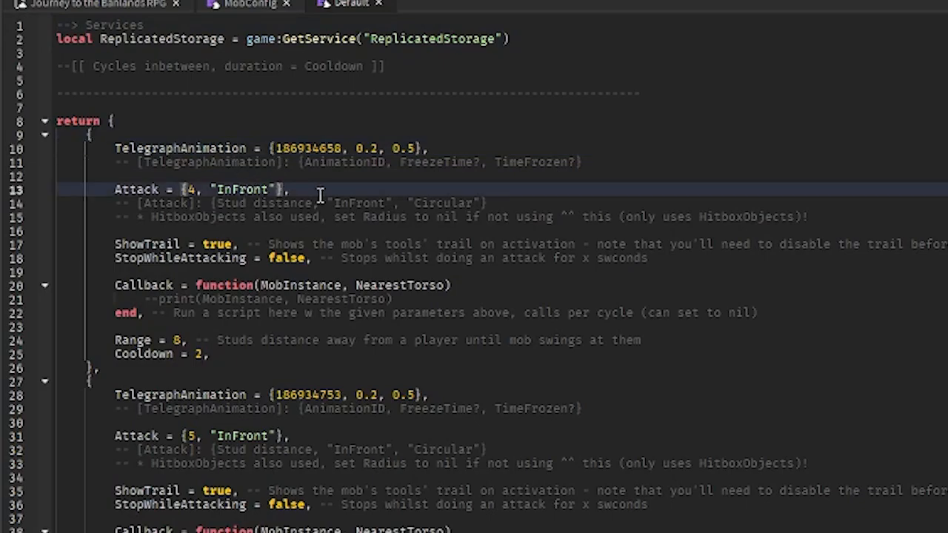
pyautogui.click(299, 245)
pyautogui.click(315, 259)
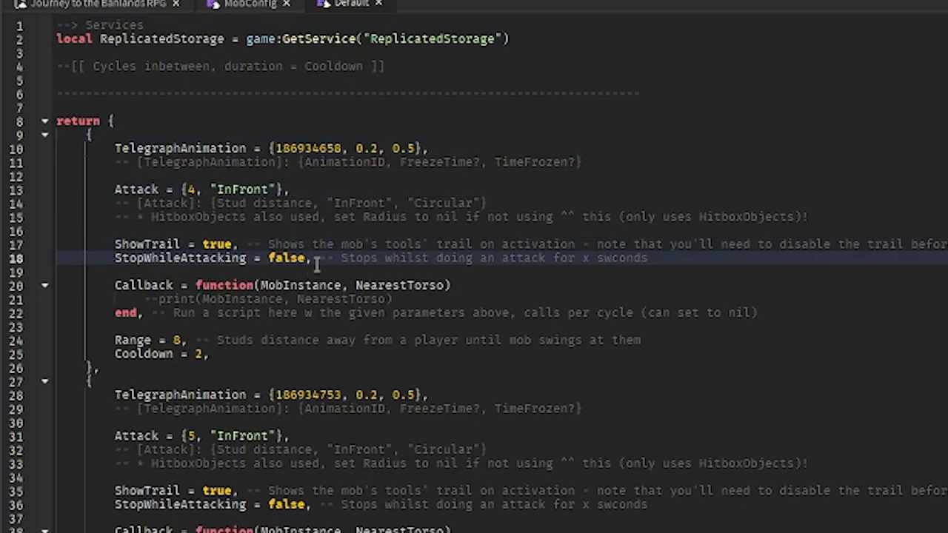
pyautogui.click(317, 286)
pyautogui.click(296, 327)
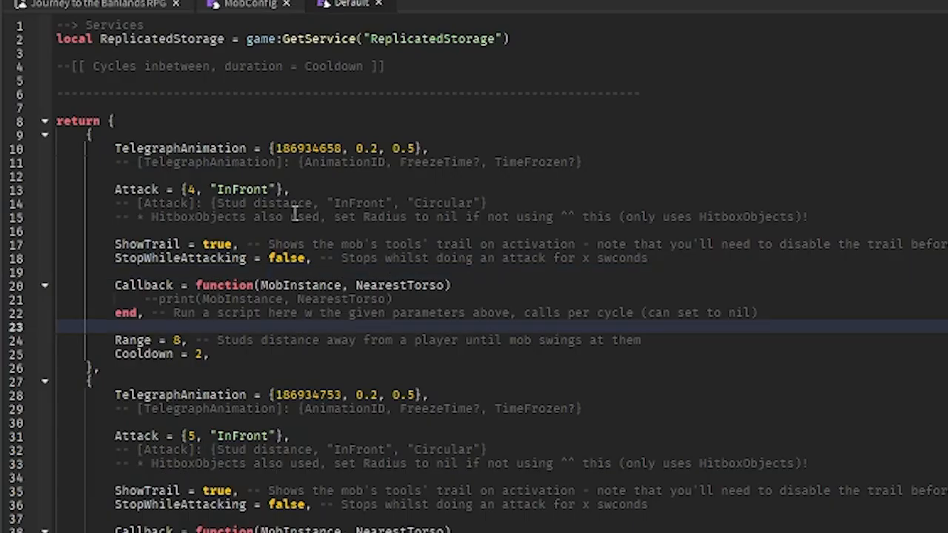
pyautogui.scroll(-14, 294, 212)
pyautogui.scroll(14, 294, 213)
# - Read the comments explaining the first cycle's TelegraphAnimation, Attack distance, hitbox options and Callback function
pyautogui.click(429, 176)
pyautogui.click(571, 161)
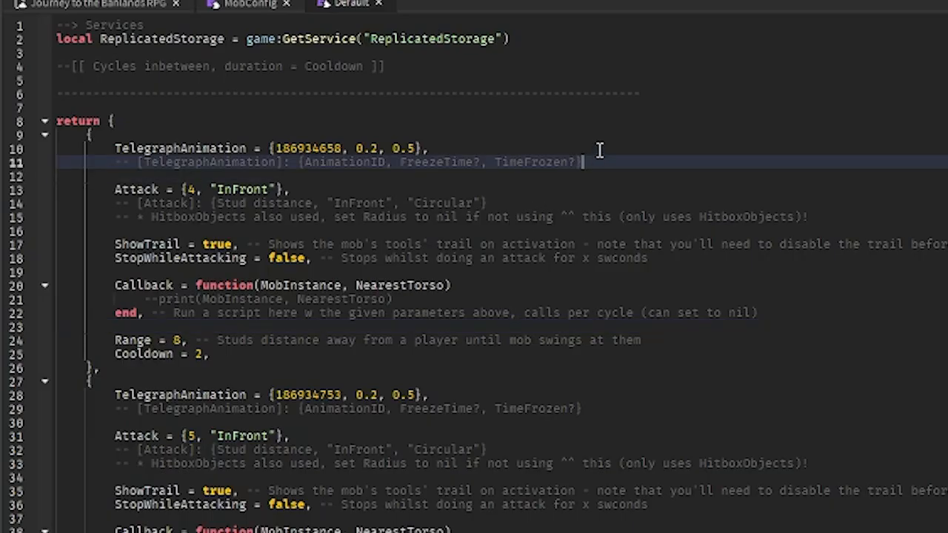
pyautogui.click(589, 136)
pyautogui.click(588, 125)
pyautogui.click(587, 136)
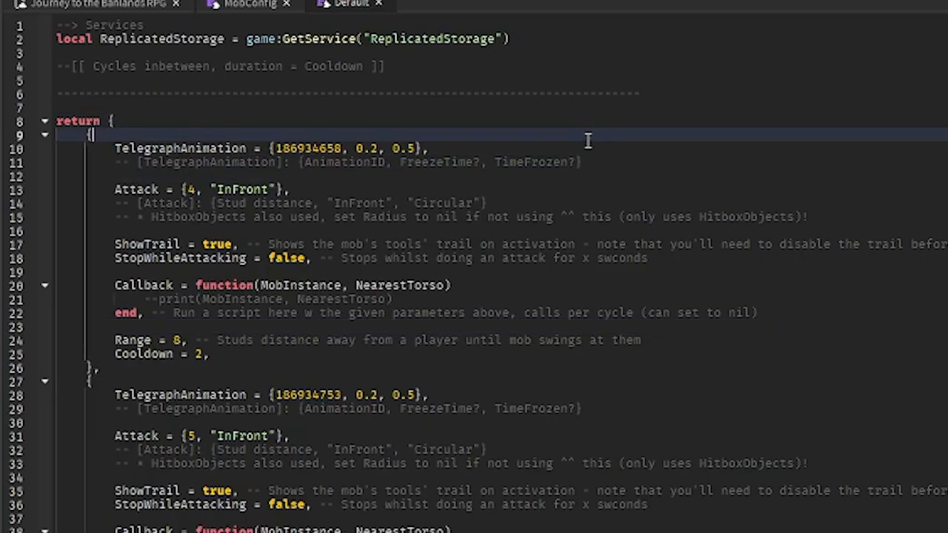
pyautogui.click(600, 148)
pyautogui.click(604, 172)
pyautogui.click(602, 199)
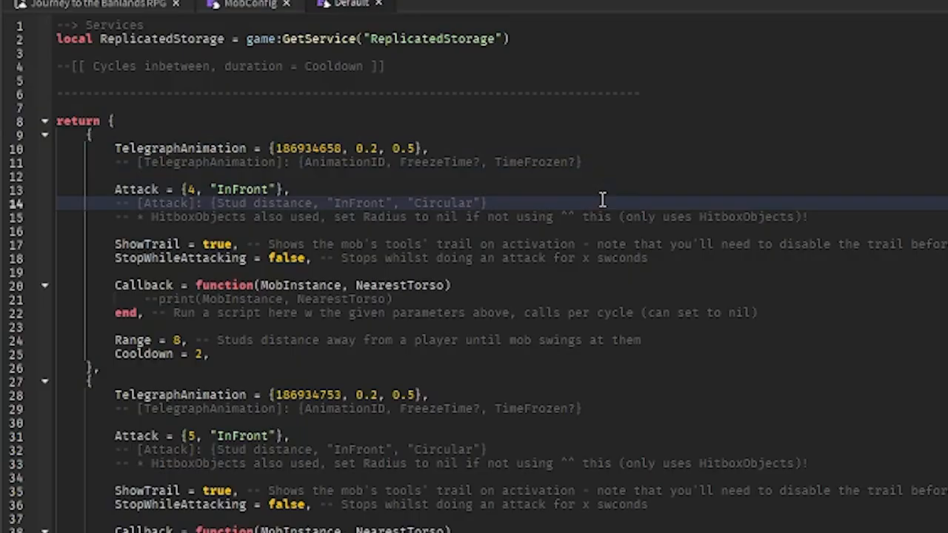
pyautogui.click(600, 223)
pyautogui.click(406, 302)
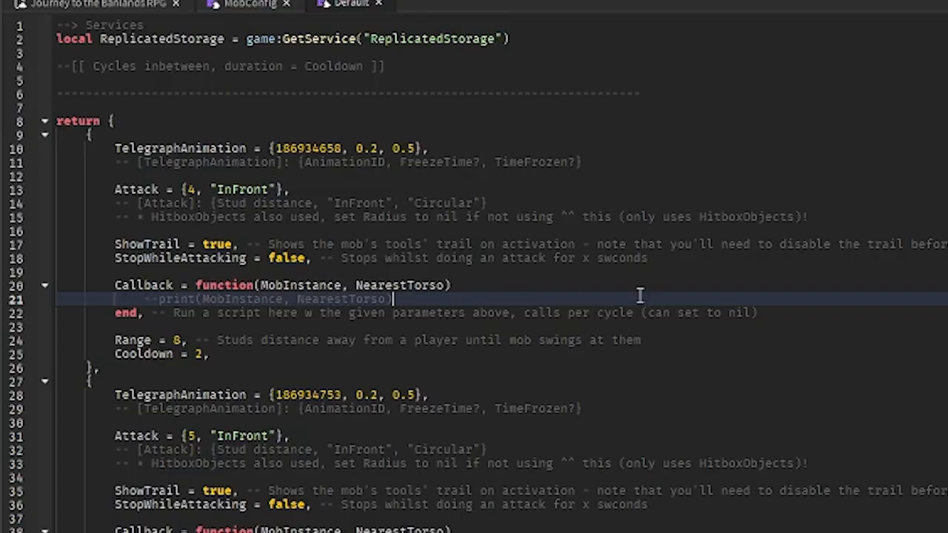
# - Compare the second hit cycle entry in the Default module with the first one
pyautogui.scroll(-6, 491, 297)
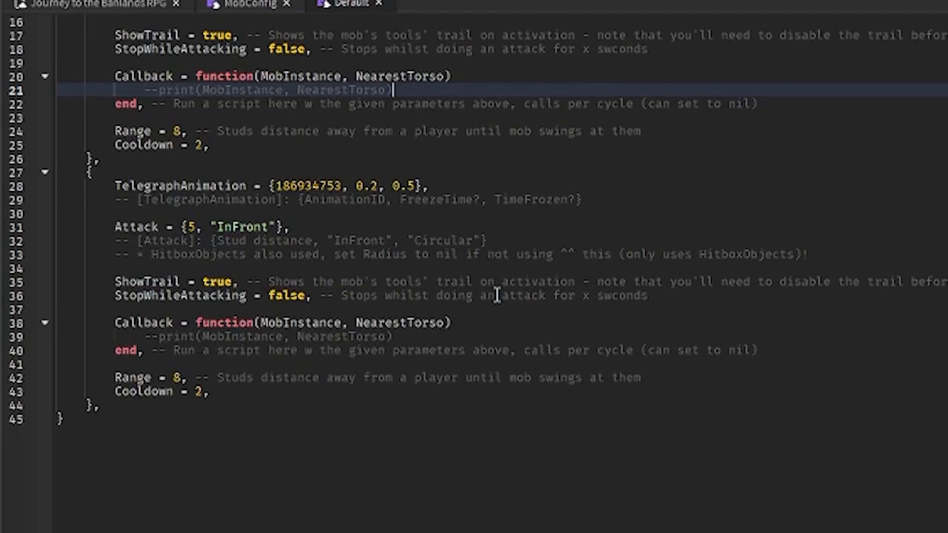
pyautogui.scroll(6, 491, 297)
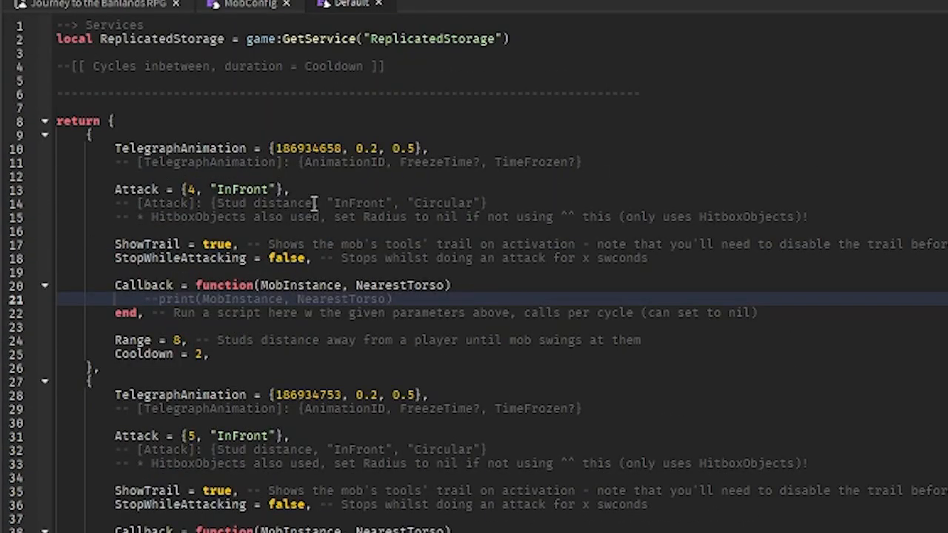
pyautogui.click(151, 242)
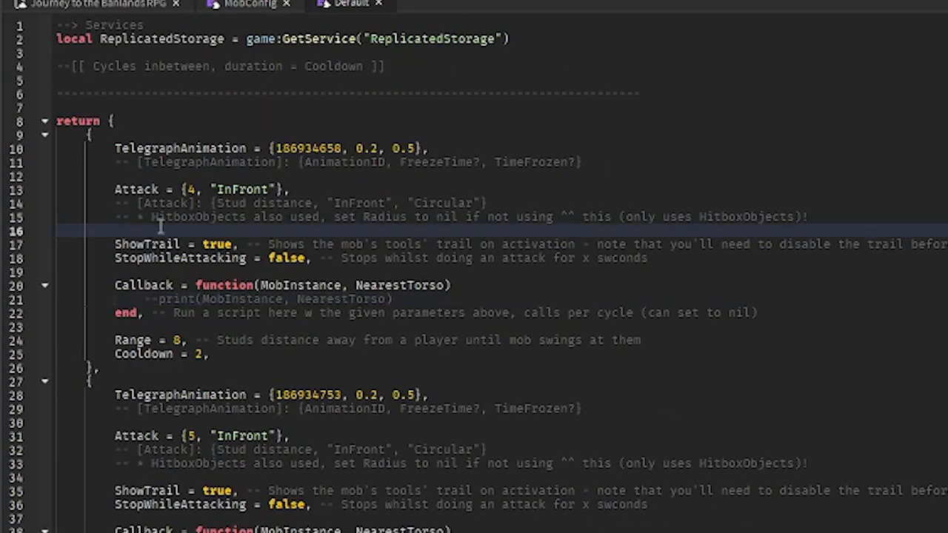
pyautogui.click(157, 217)
pyautogui.click(250, 176)
pyautogui.click(246, 149)
pyautogui.click(226, 138)
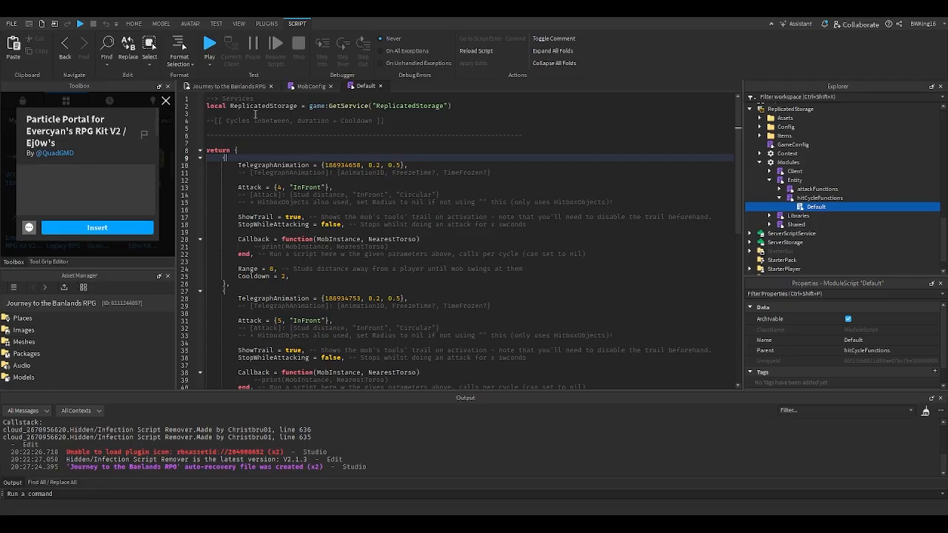
# - Return to the game view, dismiss the Particle Portal asset preview and close the open script tabs
pyautogui.click(98, 3)
pyautogui.click(167, 102)
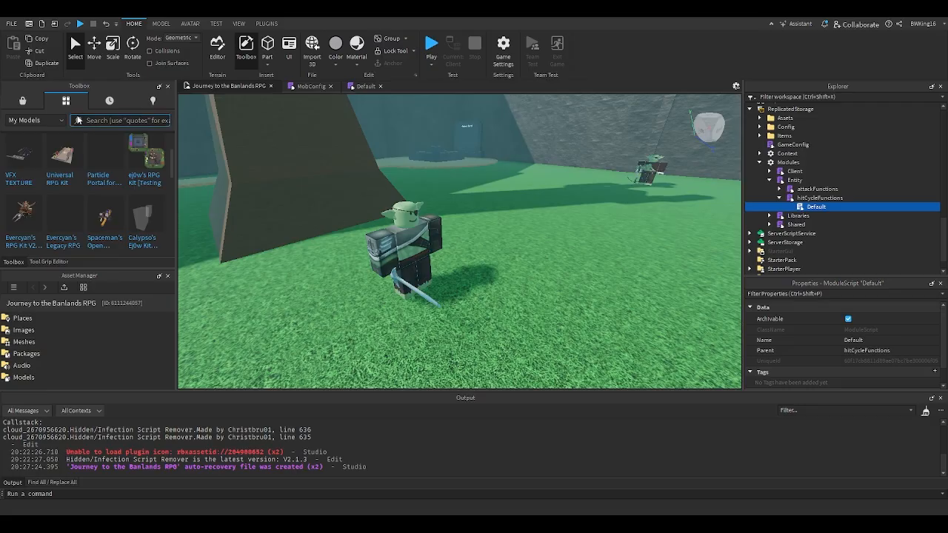
pyautogui.scroll(2, 263, 159)
pyautogui.moveTo(263, 159); pyautogui.dragTo(256, 159, button='right')
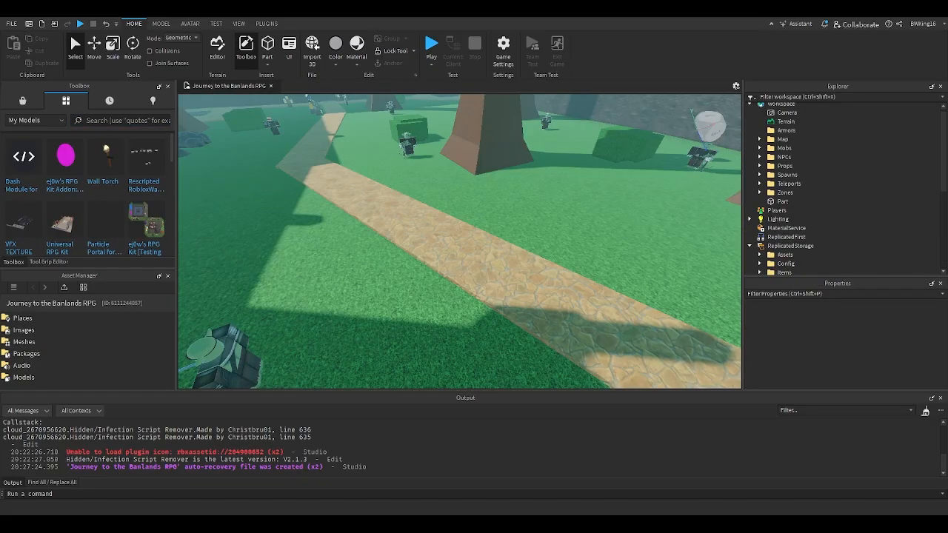
# - Look at the Default module inside hitCycleFunctions once more and close it
pyautogui.scroll(-1, 677, 223)
pyautogui.scroll(-2, 779, 215)
pyautogui.doubleClick(815, 217)
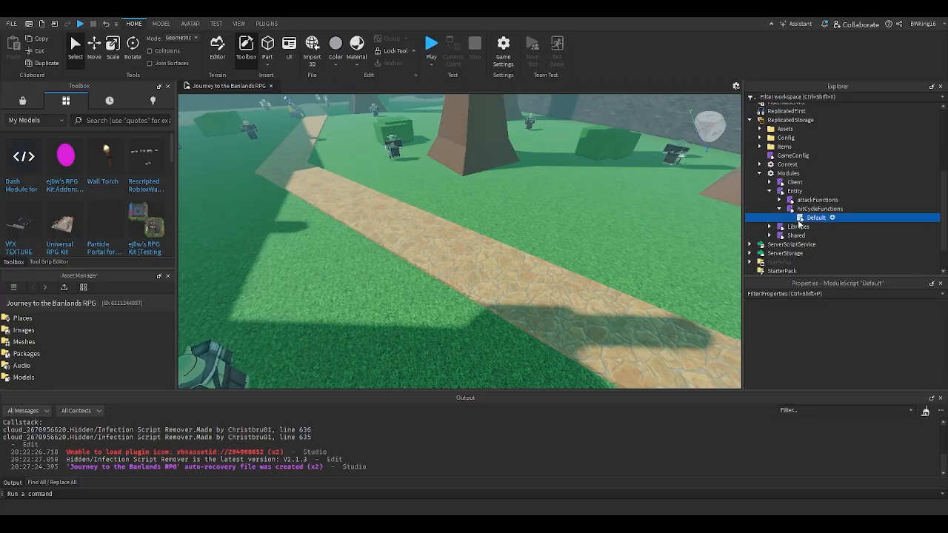
pyautogui.click(320, 86)
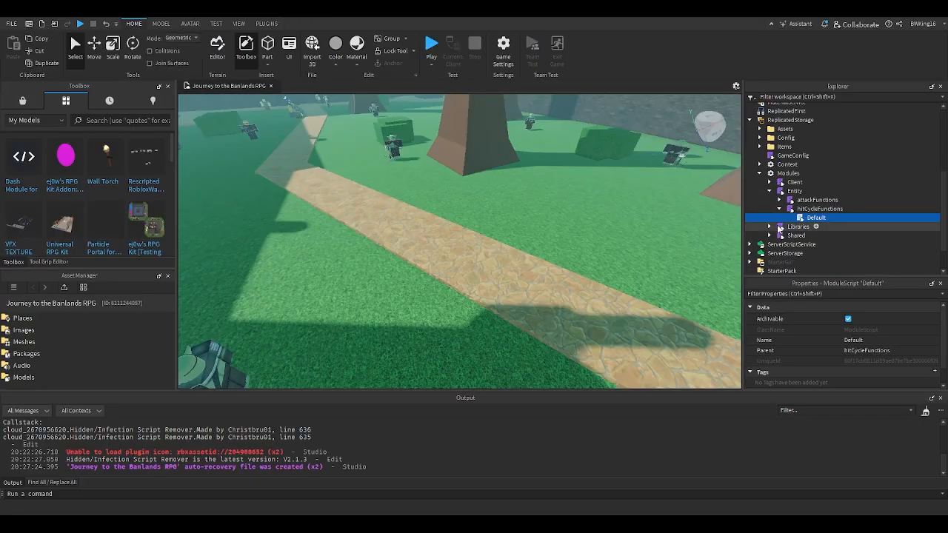
pyautogui.click(800, 212)
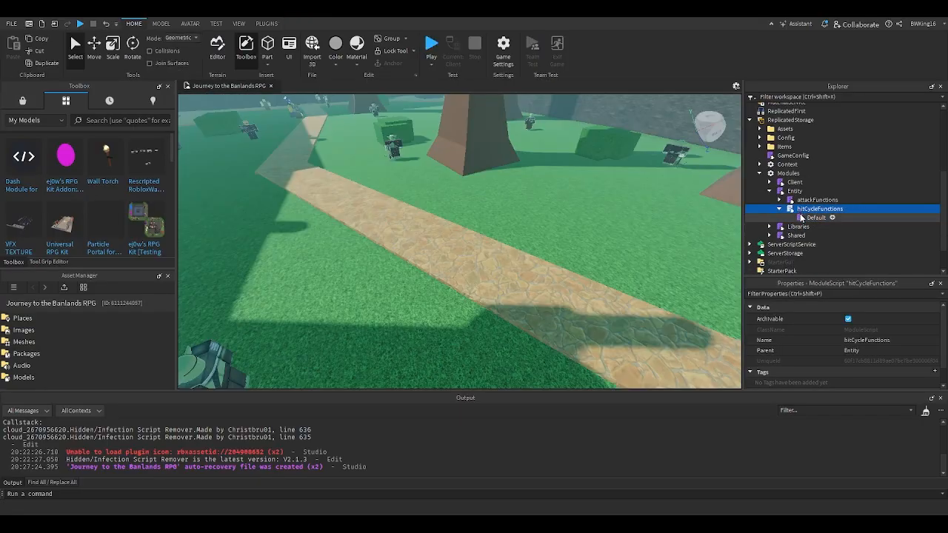
pyautogui.click(802, 218)
pyautogui.doubleClick(801, 218)
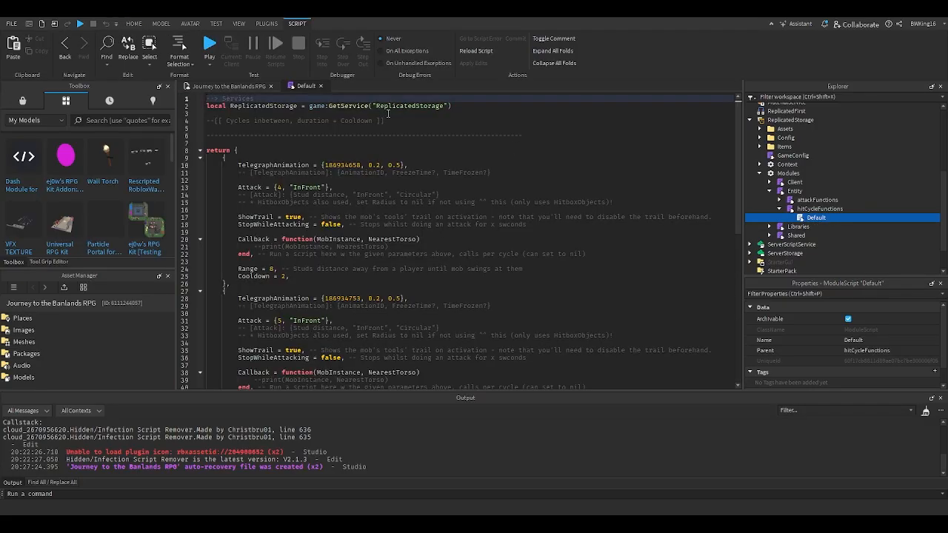
pyautogui.click(321, 86)
# - Duplicate the Default module inside hitCycleFunctions and name the copy Classic
pyautogui.click(814, 211)
pyautogui.click(814, 218)
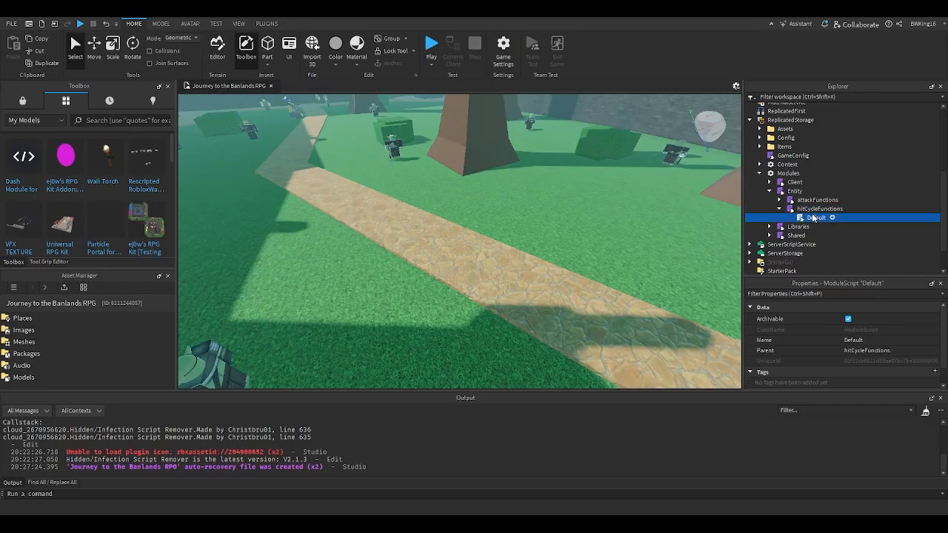
pyautogui.hotkey('ctrl', 'd')
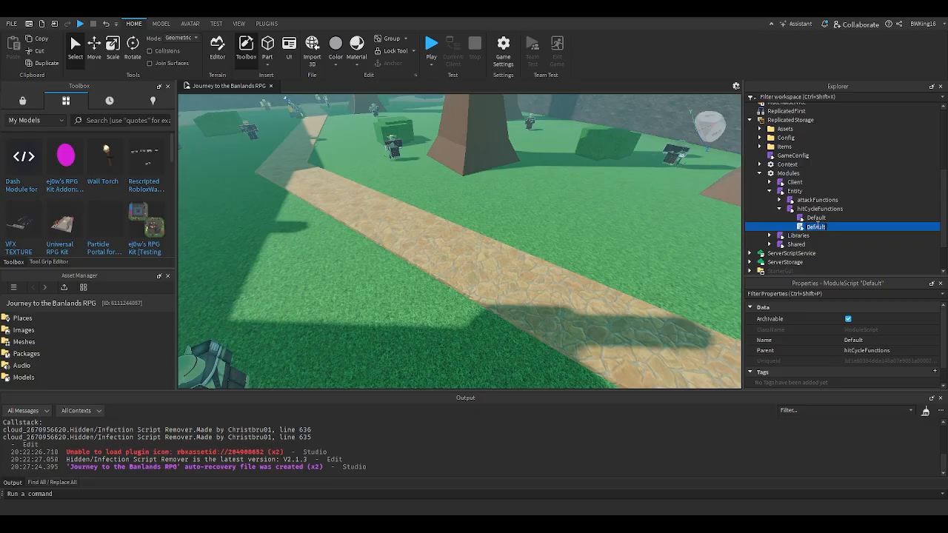
pyautogui.click(818, 225)
pyautogui.write('Classic')
pyautogui.press('Return')
# - Open the Classic module and set the first cycle's TelegraphAnimation ID to 28090109
pyautogui.doubleClick(814, 227)
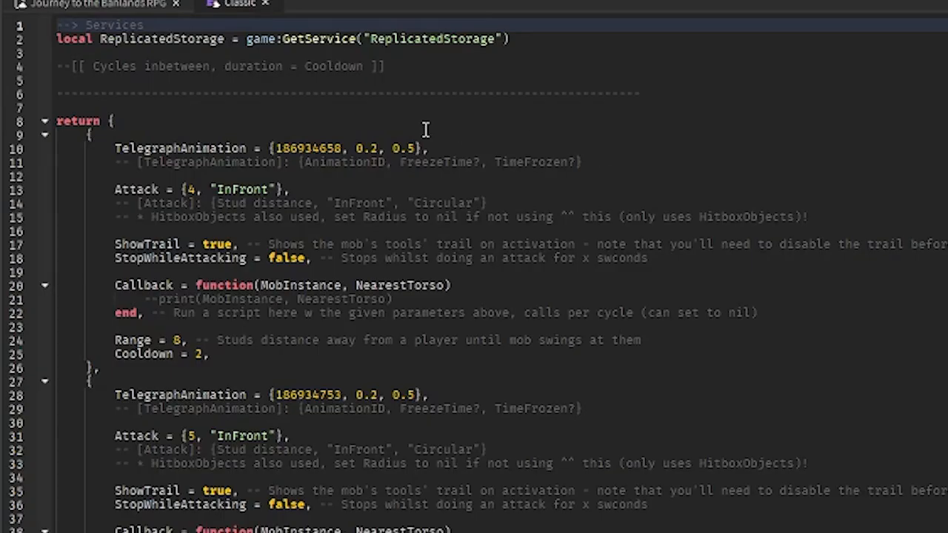
pyautogui.doubleClick(334, 156)
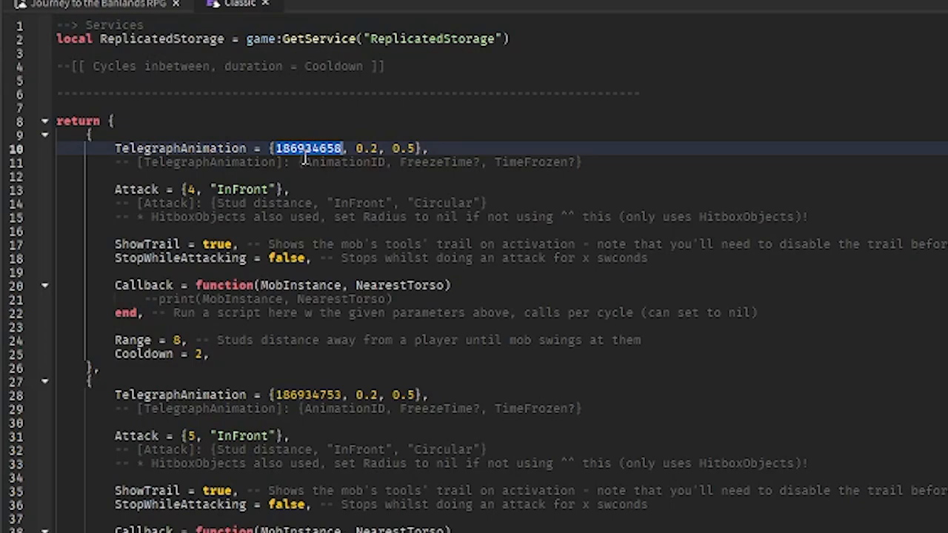
pyautogui.write('28090109')
pyautogui.doubleClick(299, 147)
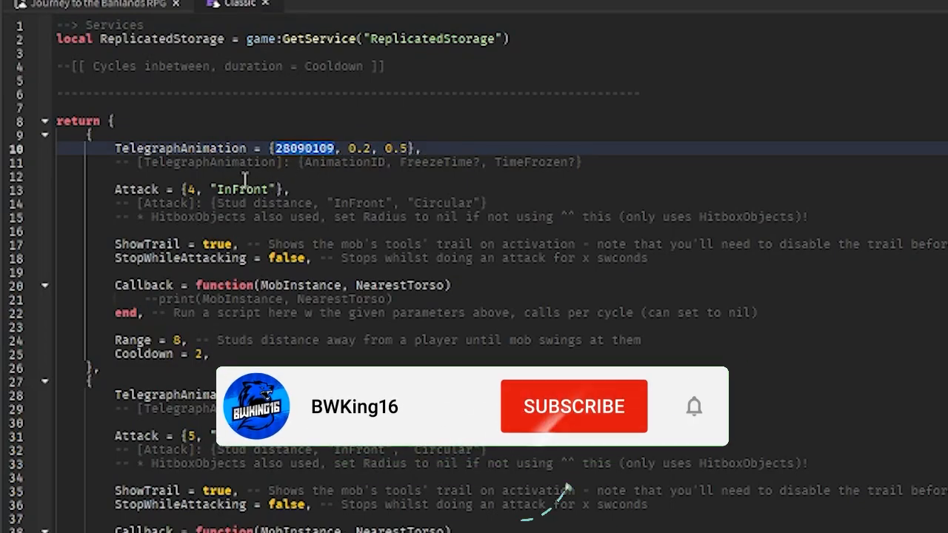
pyautogui.click(245, 178)
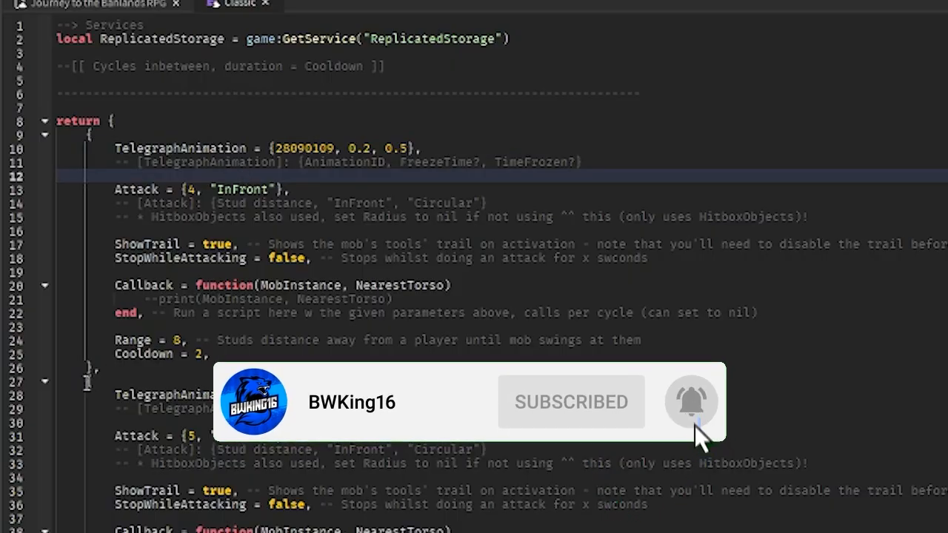
# - Delete the entire second hit cycle entry from the Classic module and close the script
pyautogui.moveTo(86, 381); pyautogui.dragTo(152, 289)
pyautogui.scroll(-8, 169, 450)
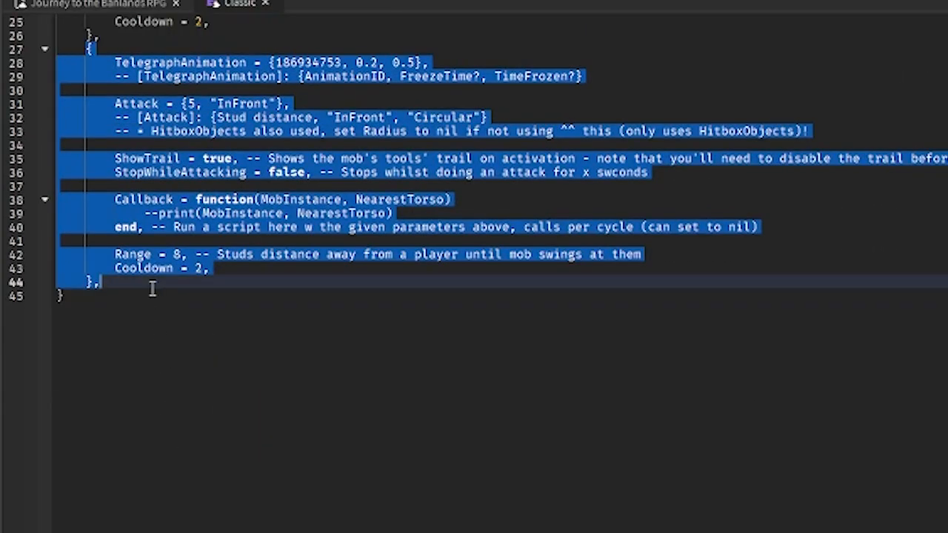
pyautogui.press('BackSpace')
pyautogui.press('BackSpace')
pyautogui.scroll(3, 247, 256)
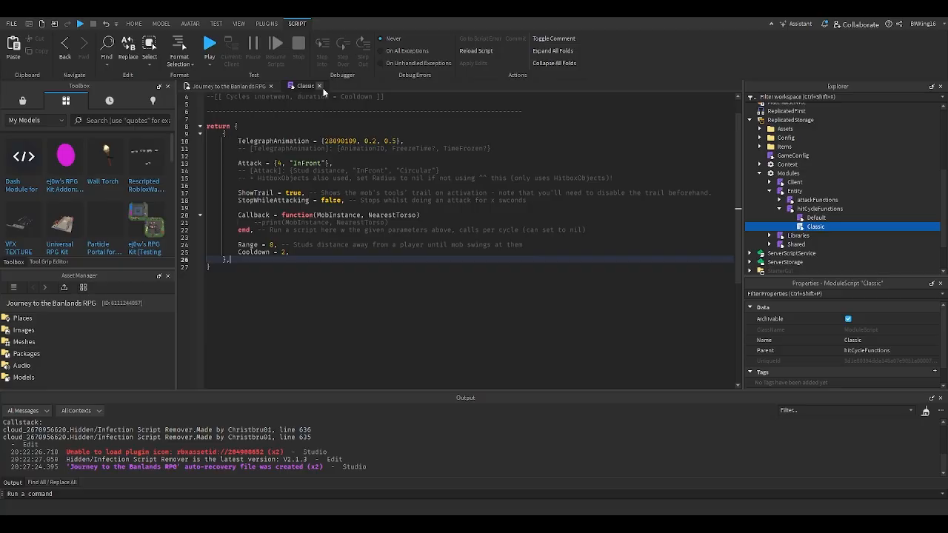
pyautogui.click(265, 3)
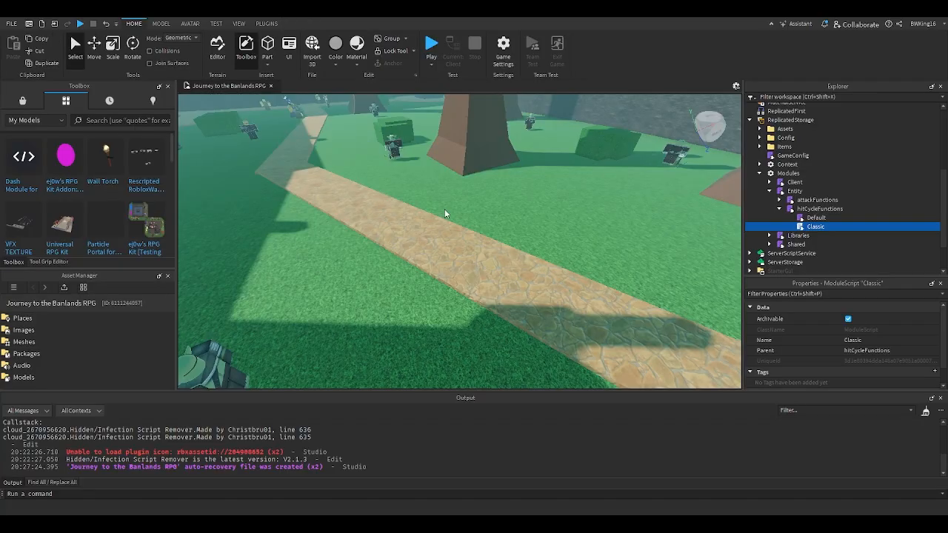
# - Select a Thief mob in the game world and open the MobConfig module inside it
pyautogui.press('w')
pyautogui.moveTo(444, 209); pyautogui.dragTo(445, 209, button='right')
pyautogui.click(609, 237)
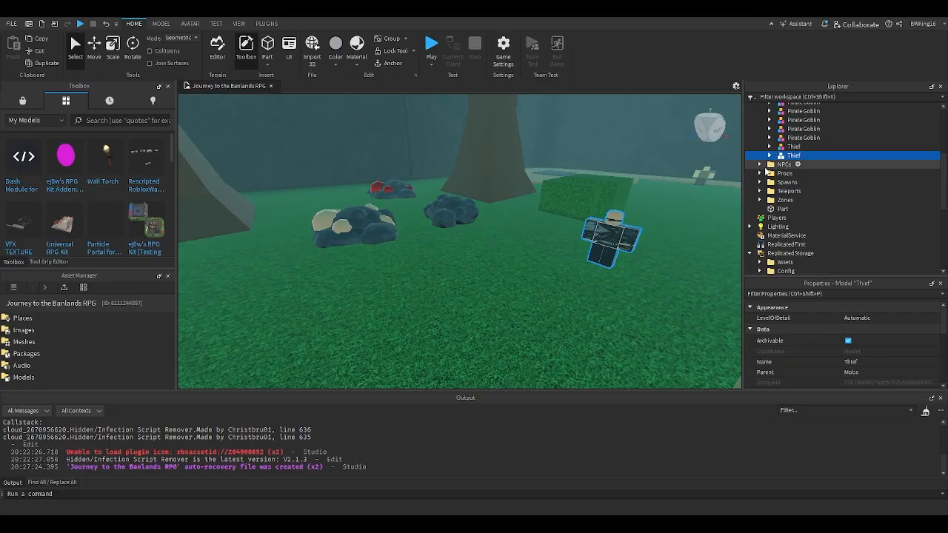
pyautogui.click(772, 155)
pyautogui.doubleClick(811, 209)
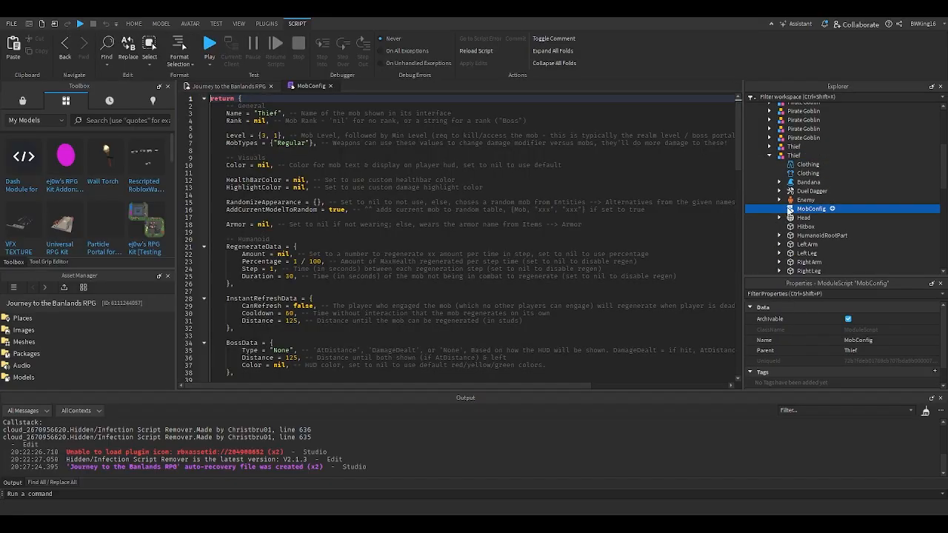
# - Set HitCycle to "Classic" in the Thief's MobConfig and return to the game view
pyautogui.scroll(-1, 291, 183)
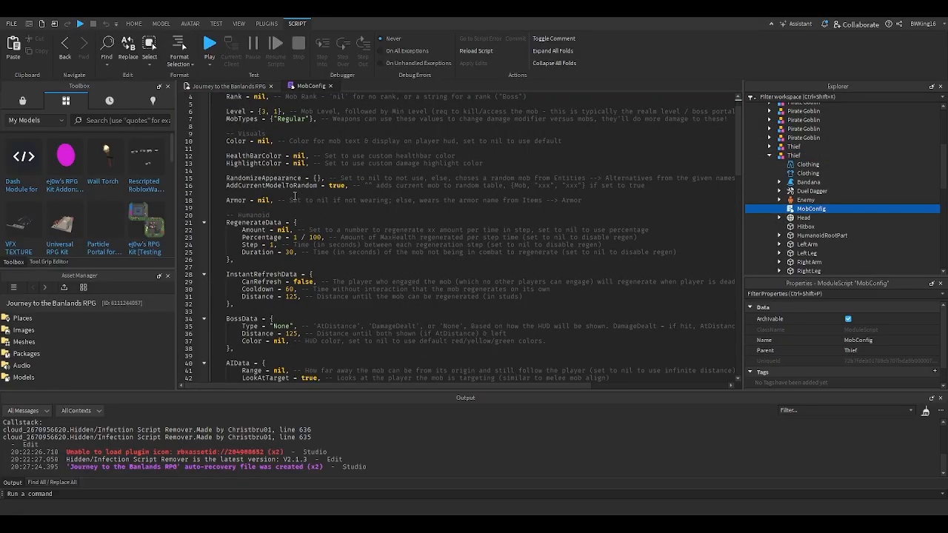
pyautogui.scroll(-14, 309, 231)
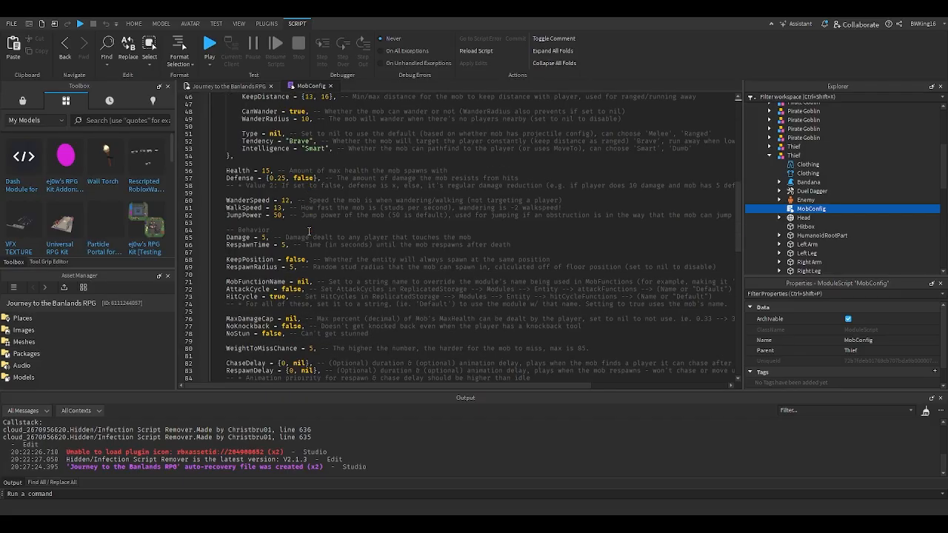
pyautogui.scroll(-1, 513, 258)
pyautogui.doubleClick(278, 274)
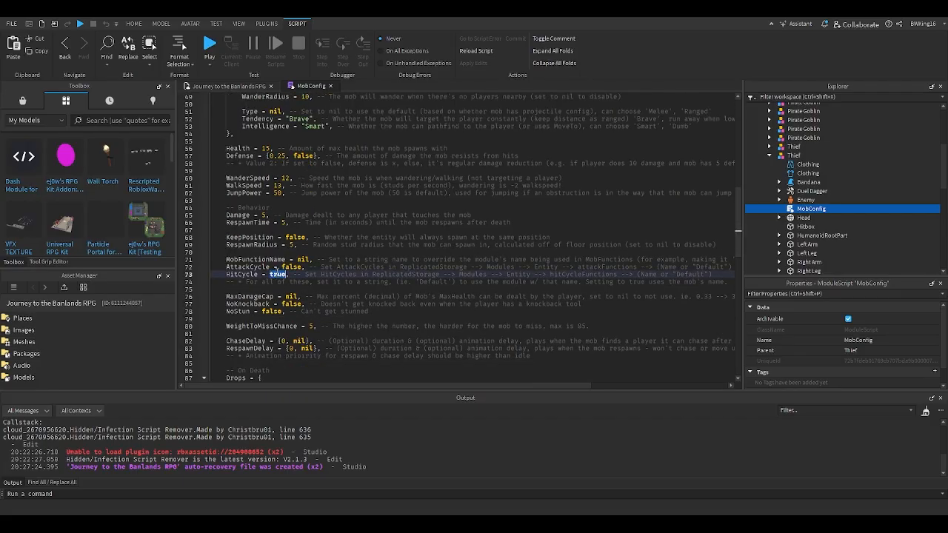
pyautogui.write('"Classic')
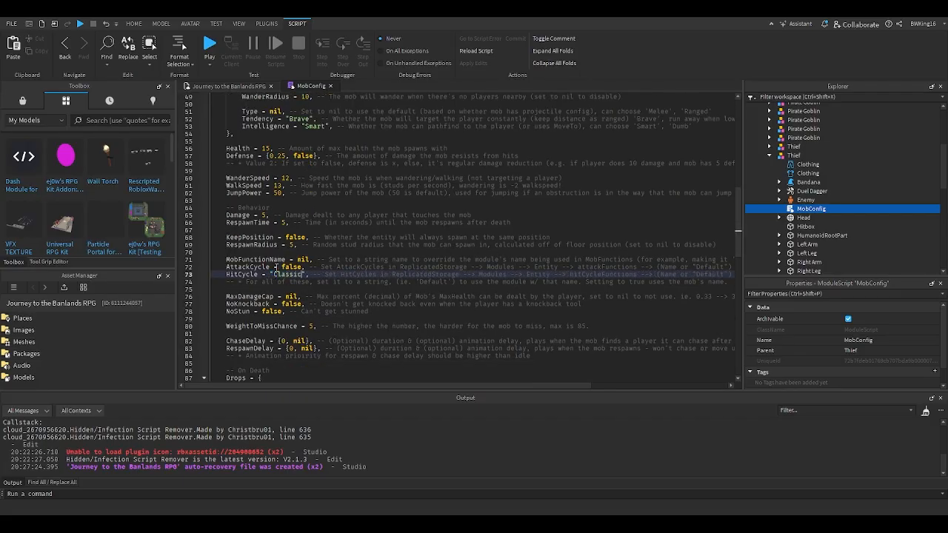
pyautogui.click(228, 86)
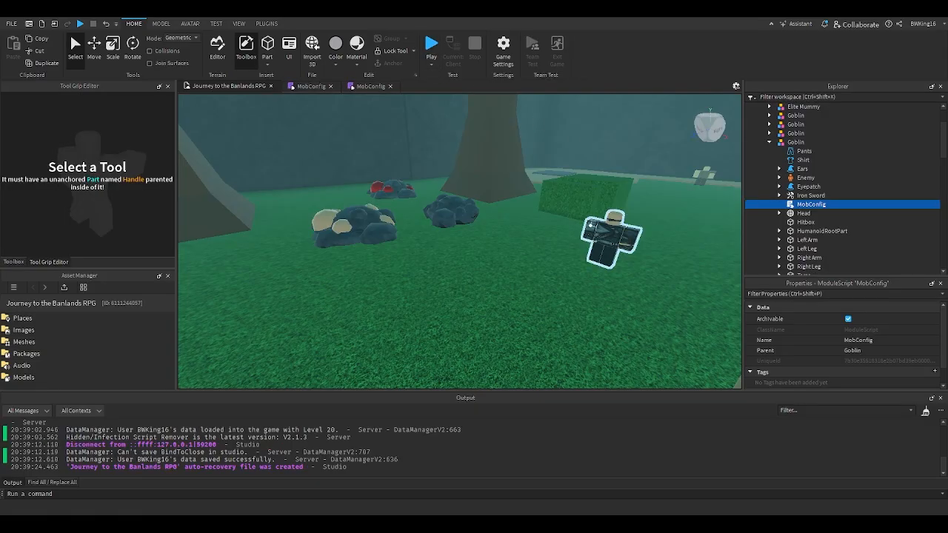
# - Open the Goblin mob's MobConfig module and look over its cycle settings and mob name
pyautogui.scroll(-3, 592, 227)
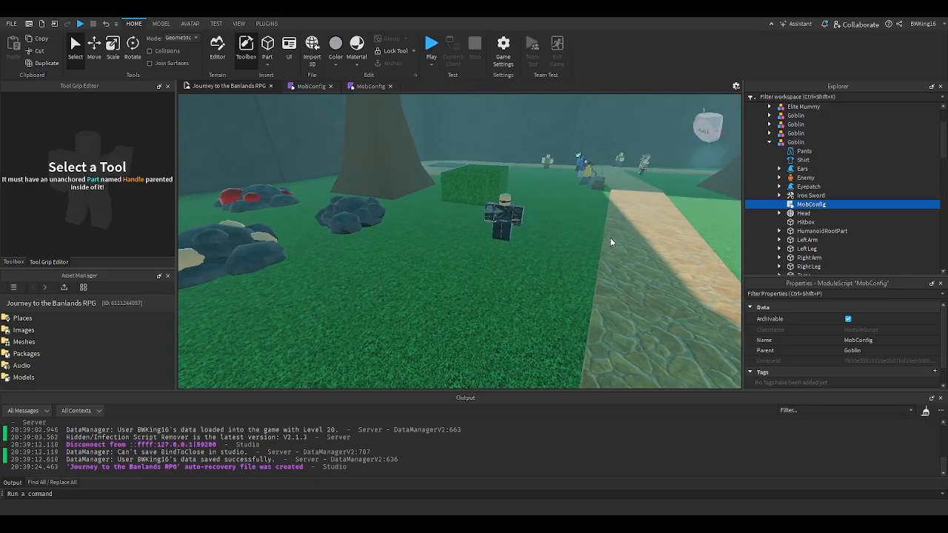
pyautogui.scroll(5, 611, 238)
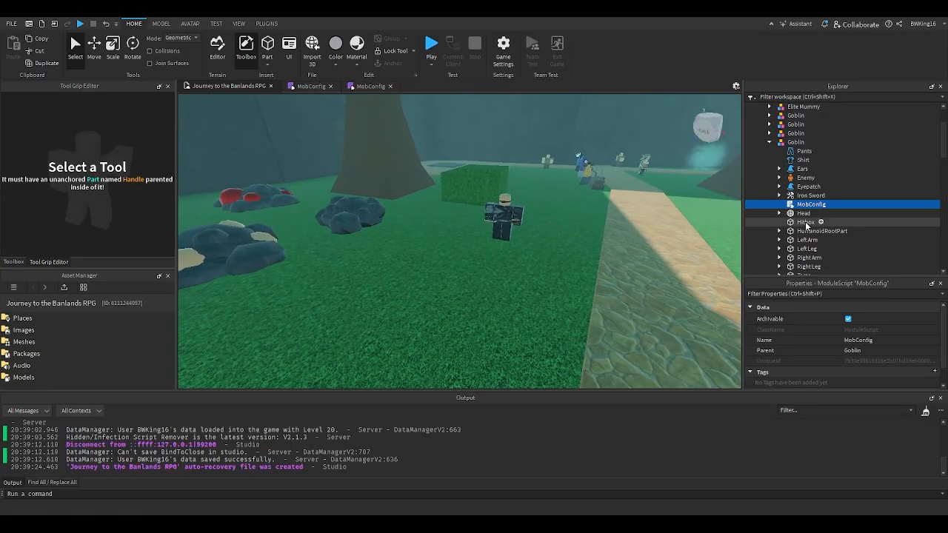
pyautogui.doubleClick(808, 205)
pyautogui.scroll(10, 343, 267)
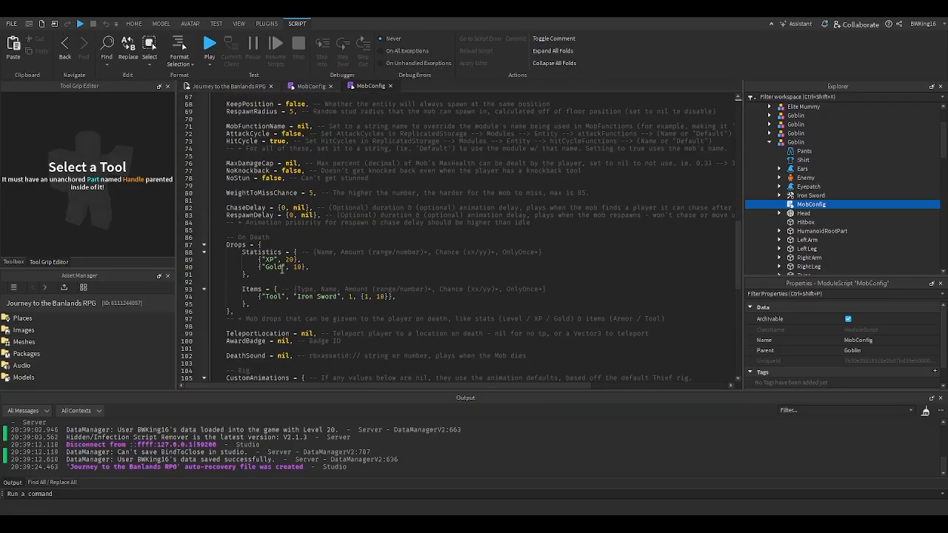
pyautogui.scroll(5, 282, 267)
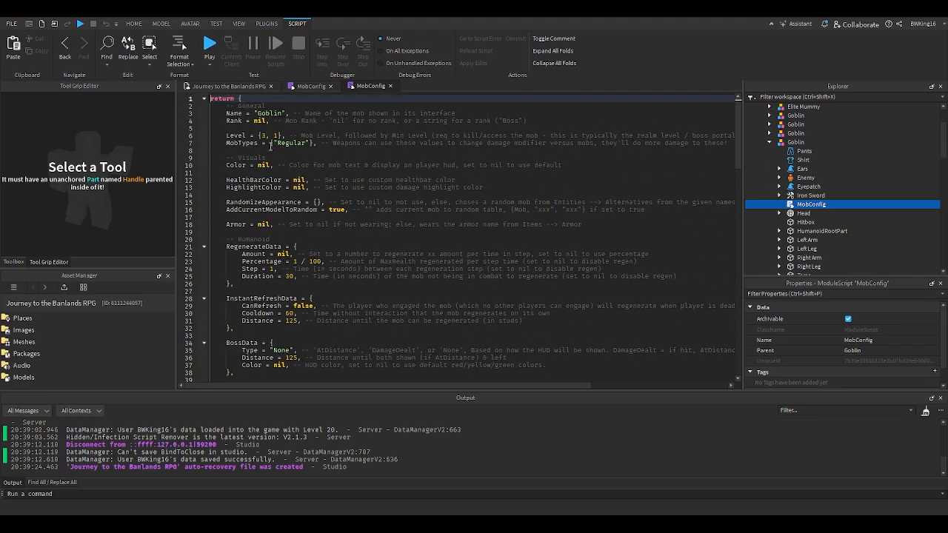
# - Check the Name value at the start of the Thief's MobConfig module
pyautogui.click(311, 86)
pyautogui.scroll(10, 300, 142)
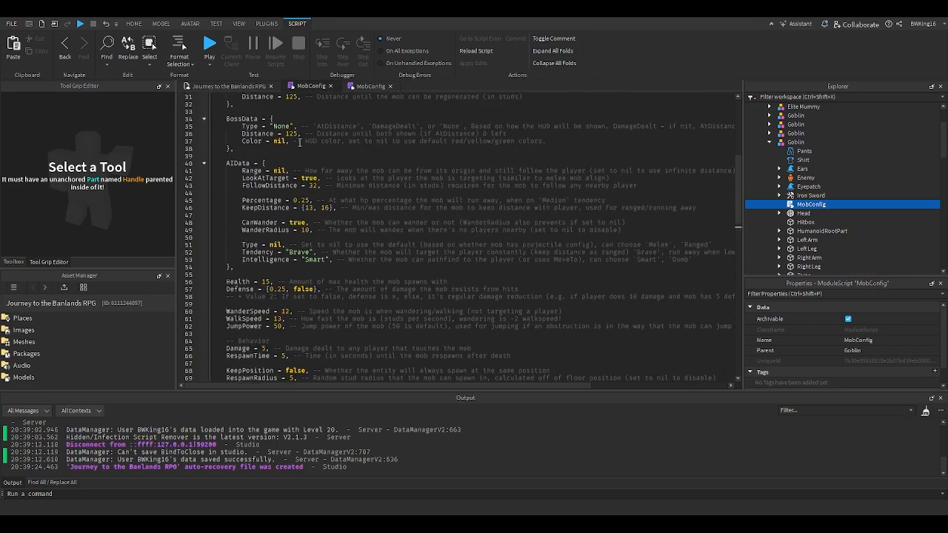
pyautogui.doubleClick(267, 115)
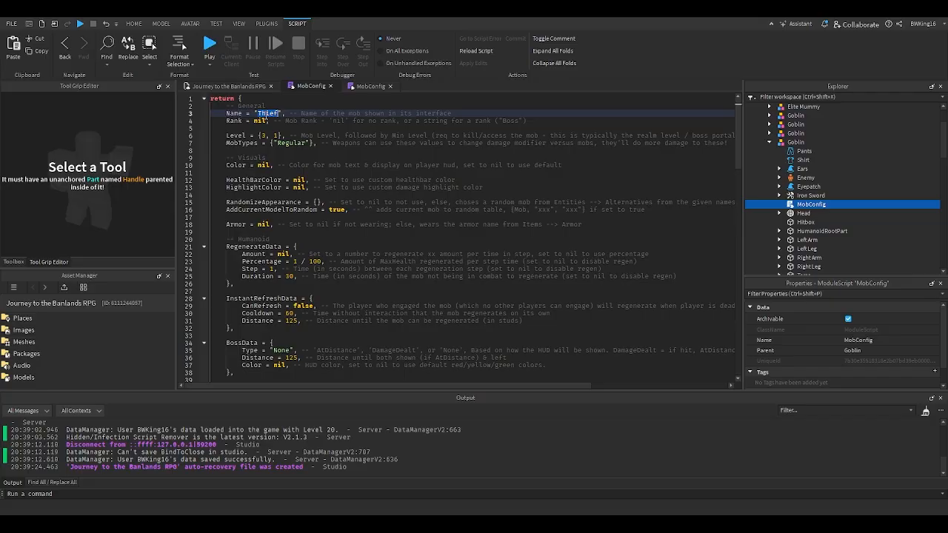
pyautogui.scroll(-9, 275, 121)
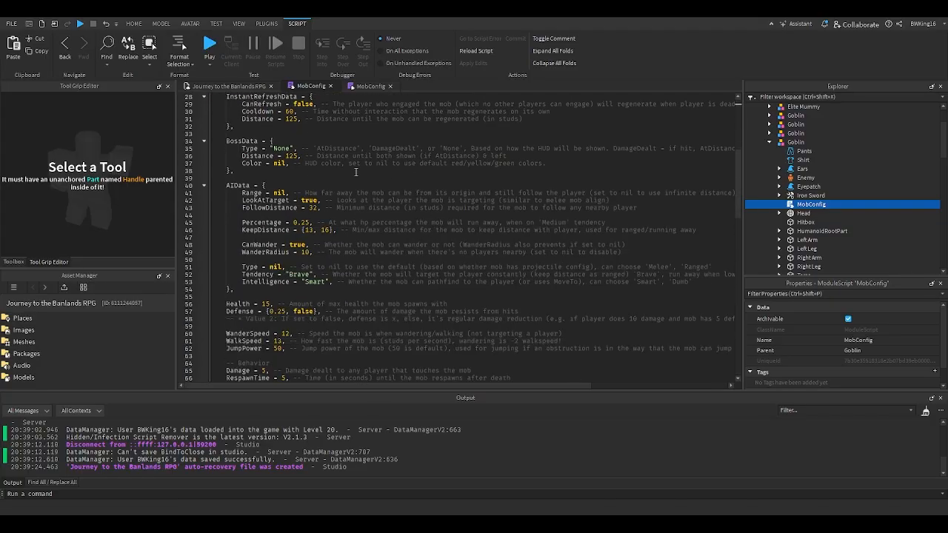
pyautogui.scroll(9, 356, 172)
pyautogui.doubleClick(269, 114)
# - Close the open scripts and rename the Classic module in hitCycleFunctions to Thief
pyautogui.scroll(-15, 807, 223)
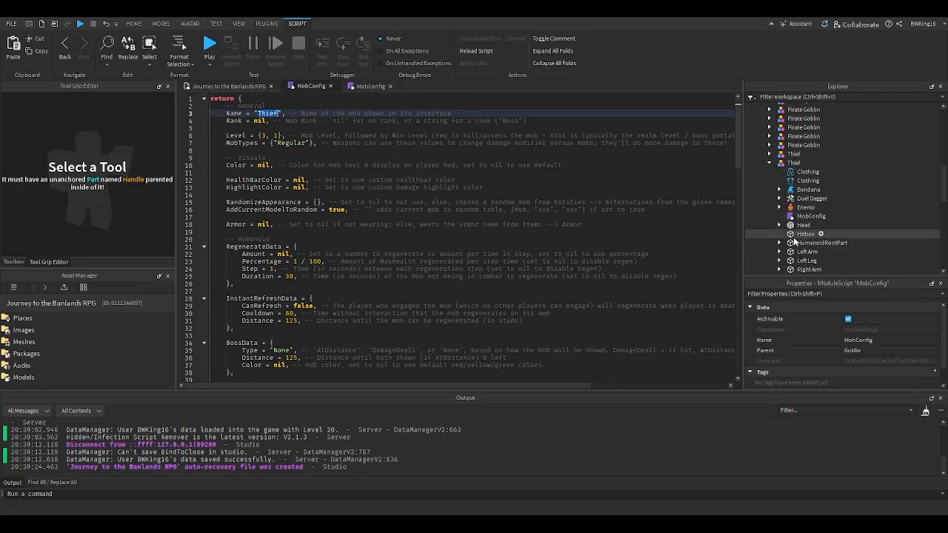
pyautogui.doubleClick(794, 216)
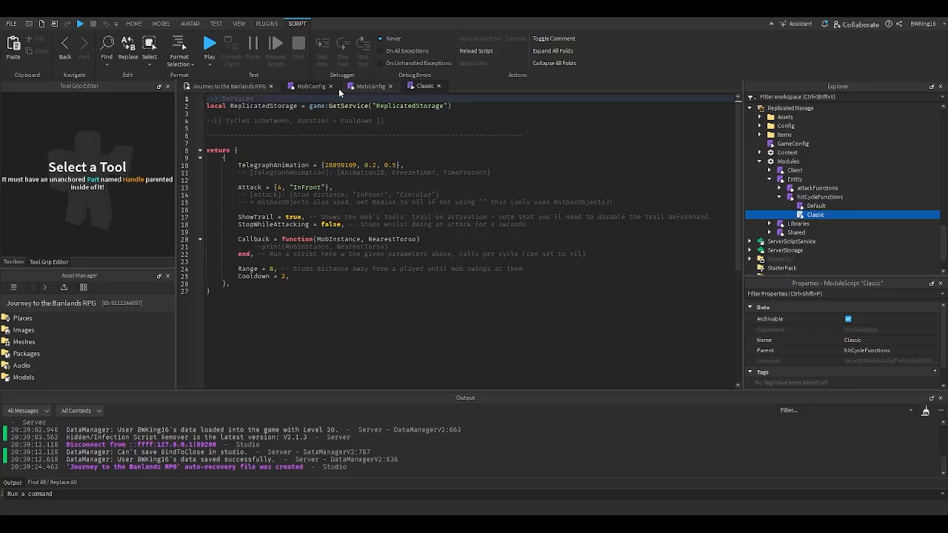
pyautogui.click(331, 86)
pyautogui.click(320, 87)
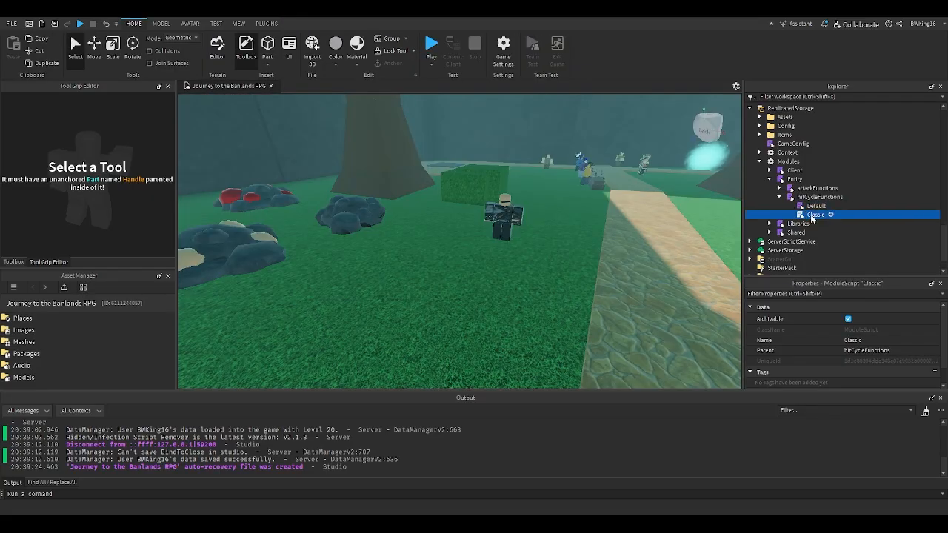
pyautogui.write('Thief')
pyautogui.press('Return')
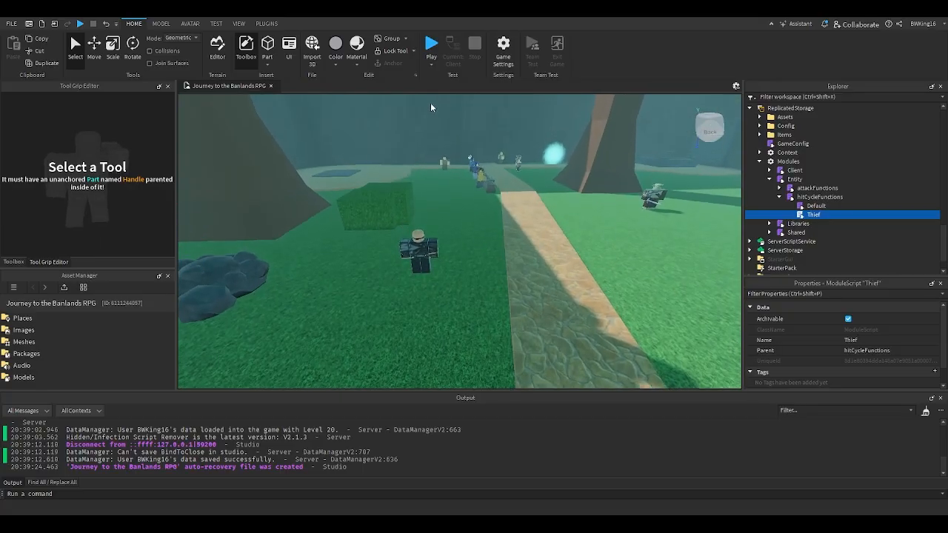
# - Start a playtest, approach a Thief in first person and equip the Ruby Sword
pyautogui.click(433, 67)
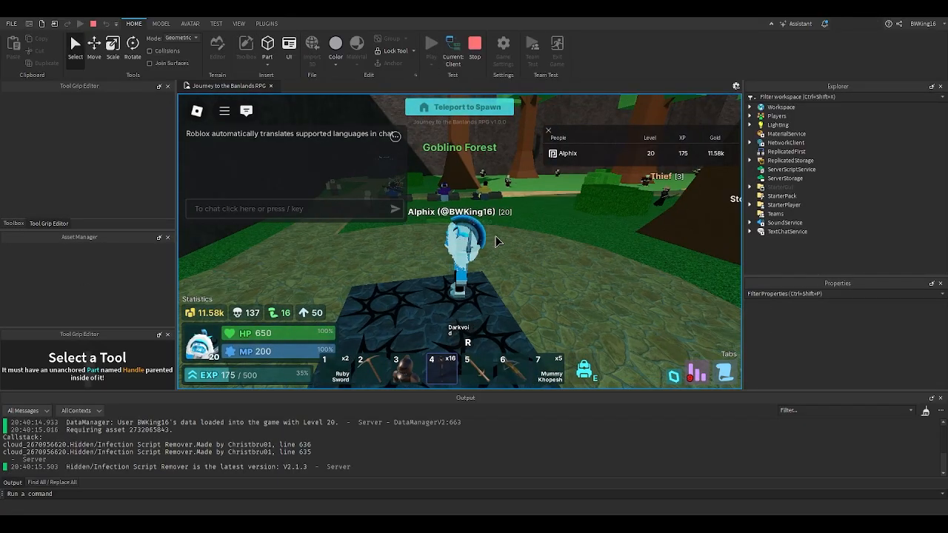
pyautogui.press('w')
pyautogui.scroll(5, 569, 243)
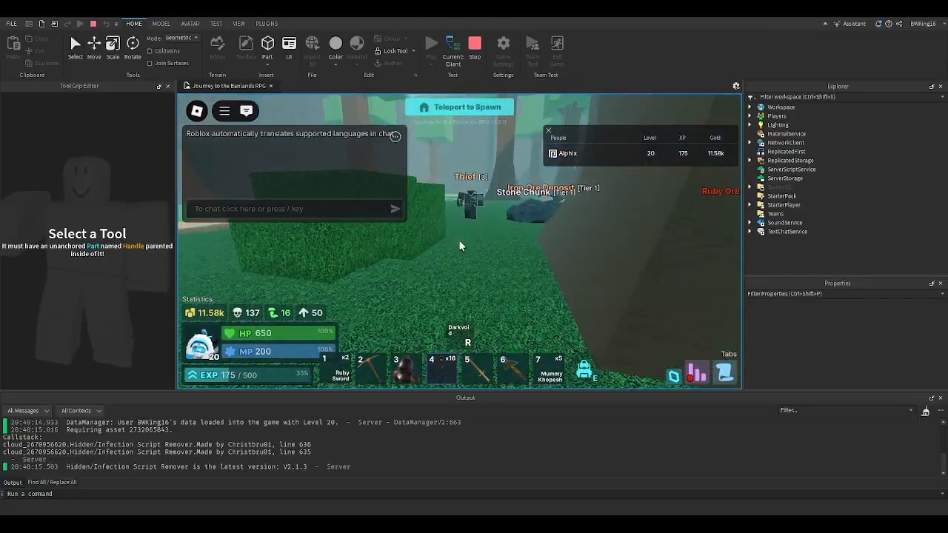
pyautogui.press('1')
pyautogui.press('s')
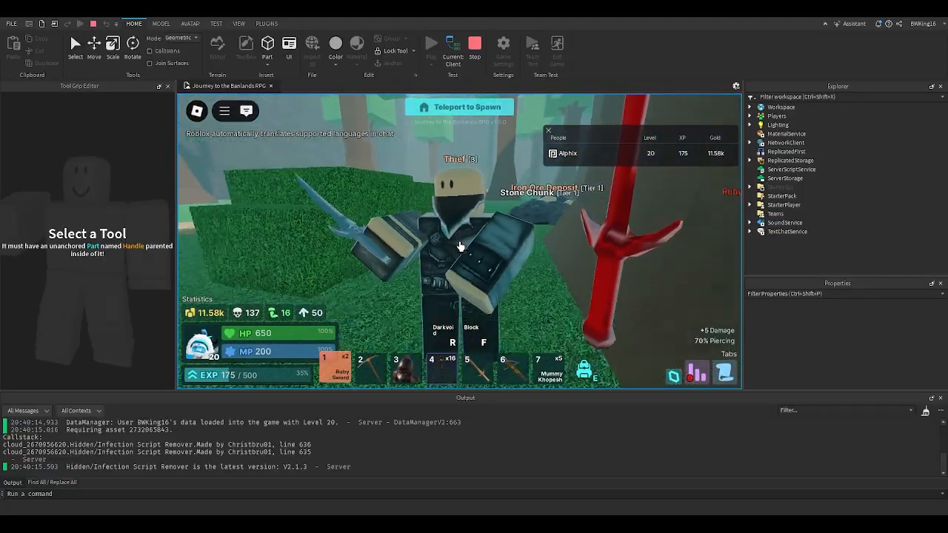
# - Lead the Thief backwards across the stone clearing and watch its attack animation up close
pyautogui.press('s')
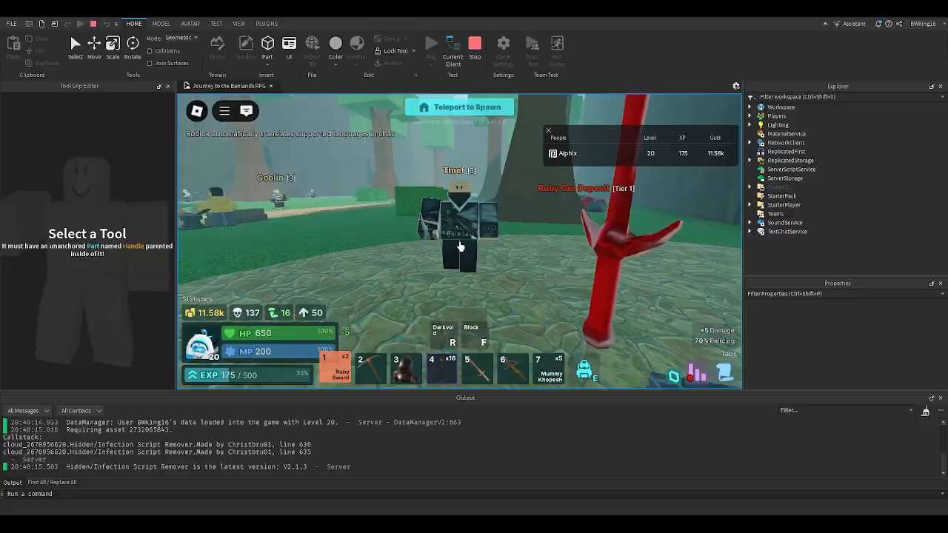
pyautogui.press('s')
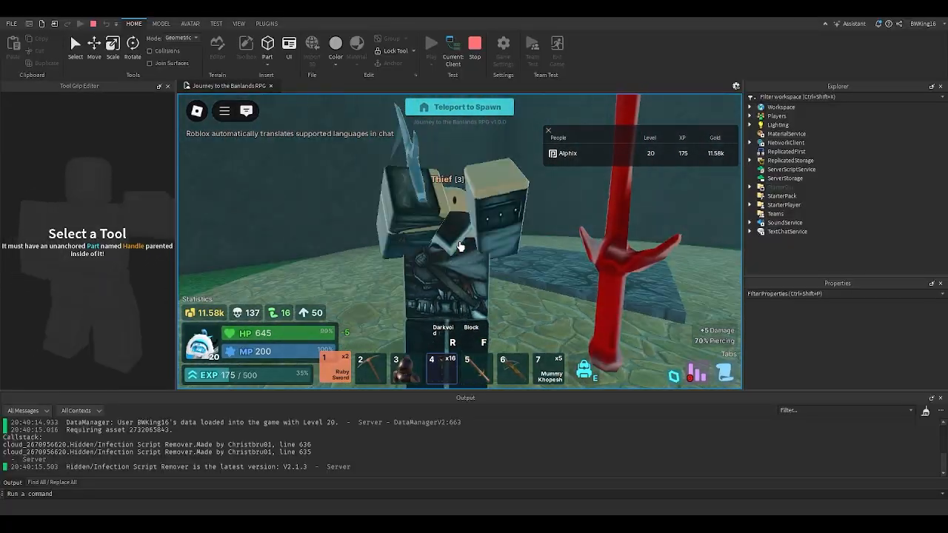
pyautogui.press('s')
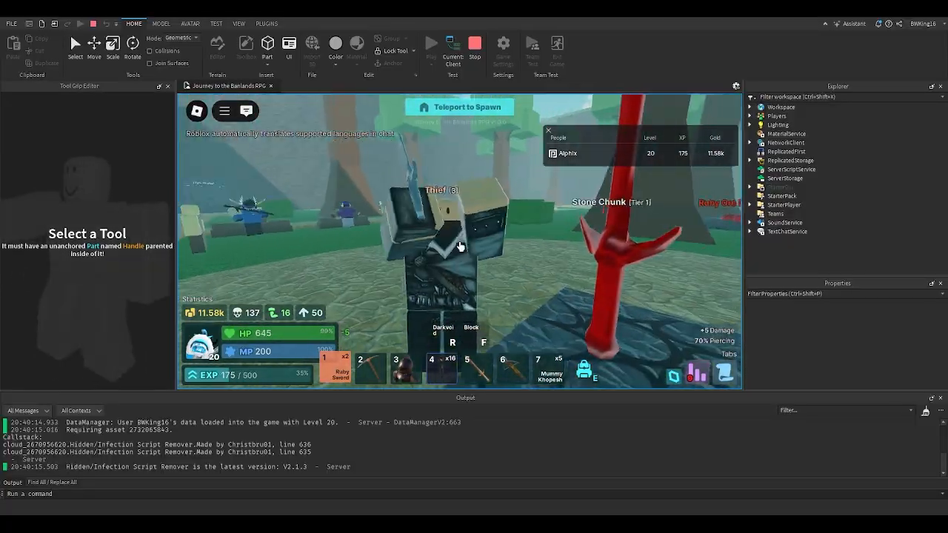
pyautogui.press('s')
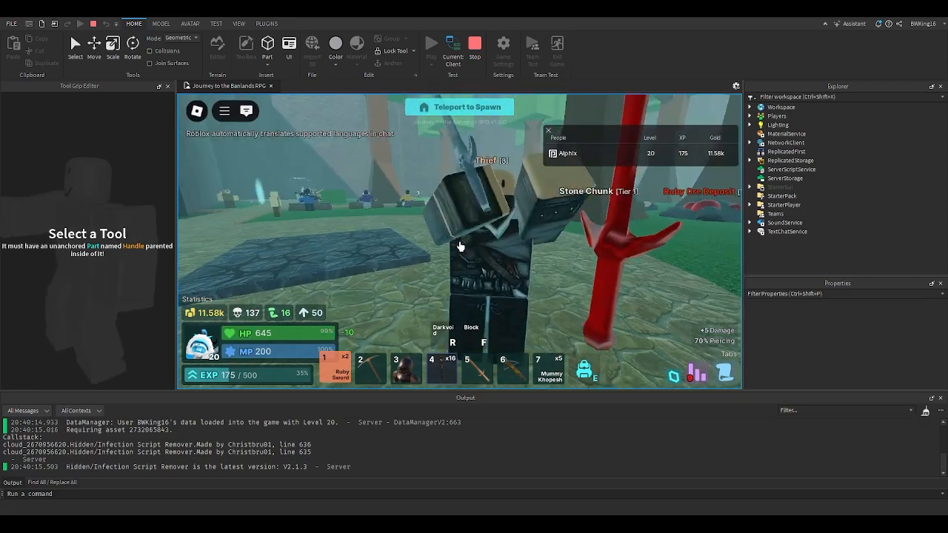
pyautogui.scroll(-3, 460, 248)
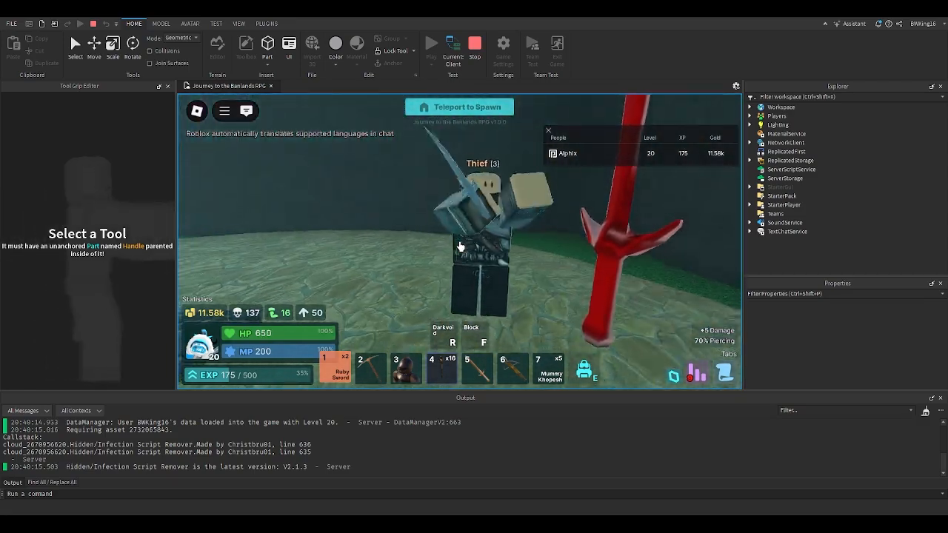
pyautogui.press('d')
pyautogui.moveTo(588, 275); pyautogui.dragTo(561, 277, button='right')
pyautogui.press('d')
pyautogui.scroll(3, 459, 247)
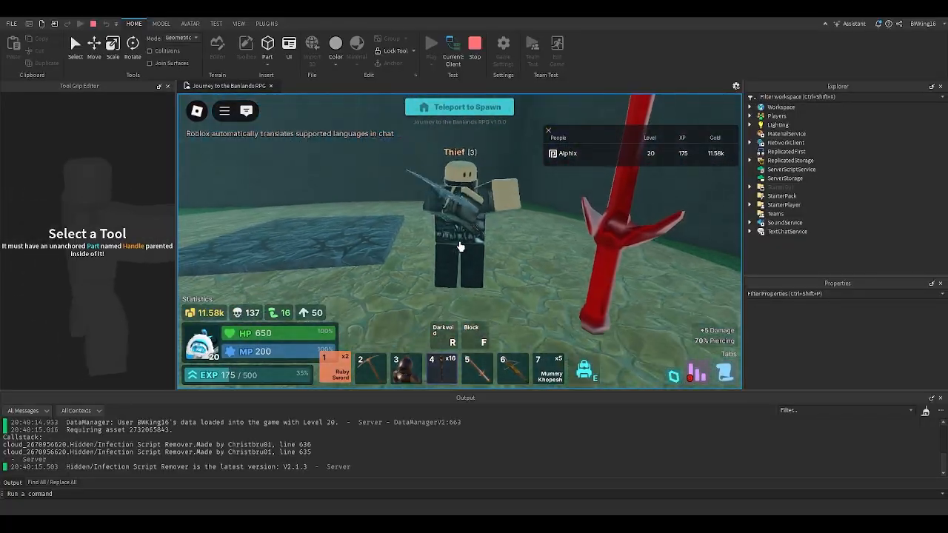
# - Move around the Thief through several more attacks to check its swing from different angles, and end the playtest
pyautogui.press('d')
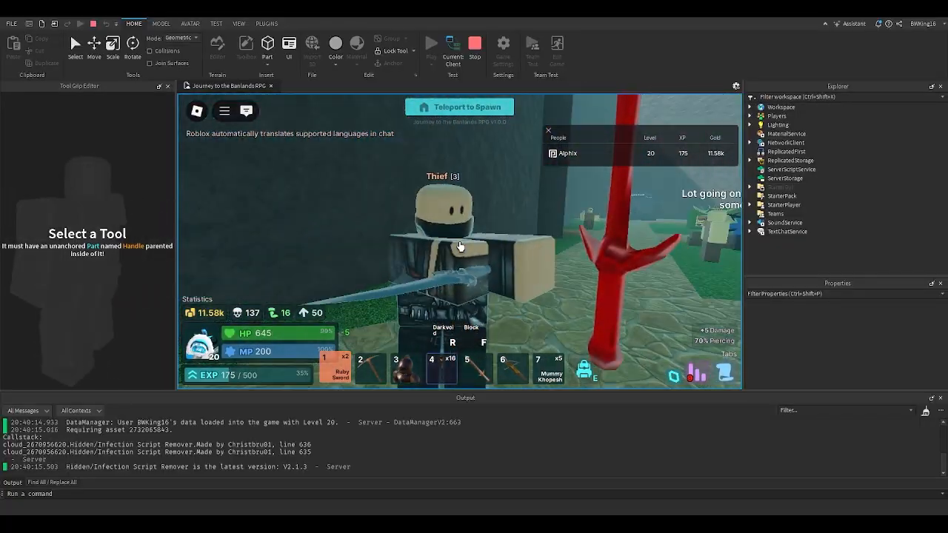
pyautogui.press('s')
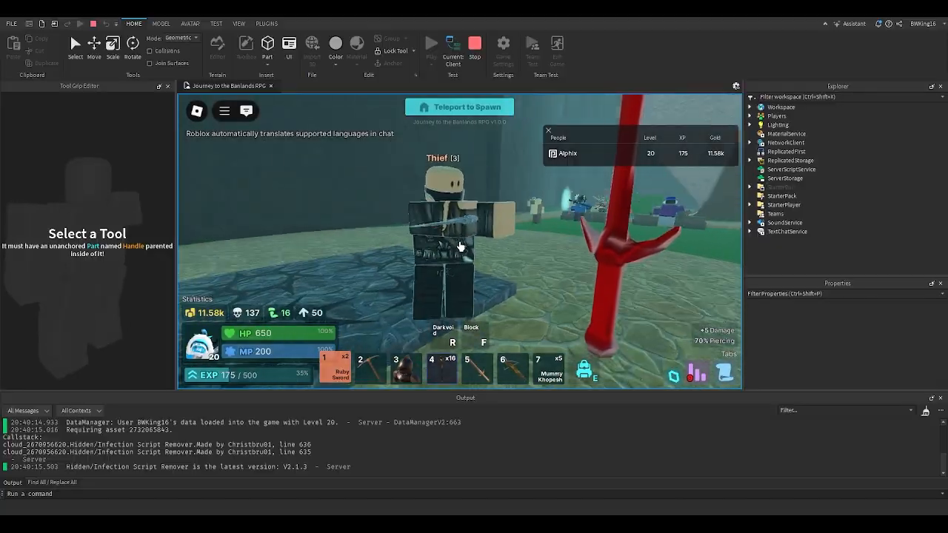
pyautogui.press('a')
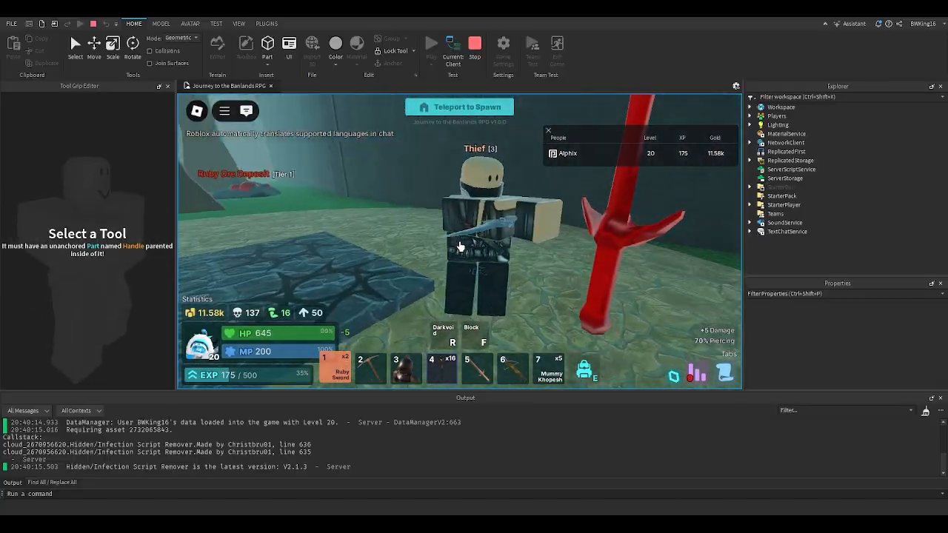
pyautogui.press('d')
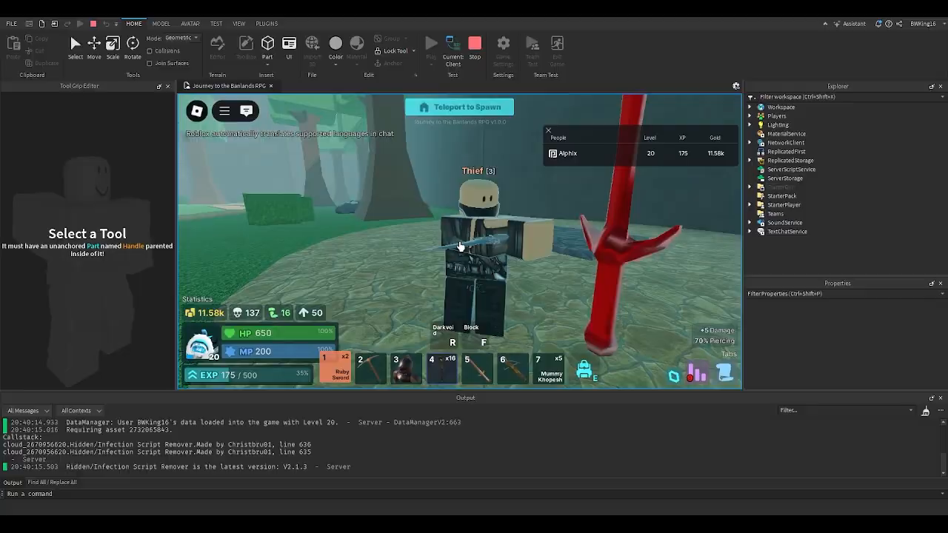
pyautogui.press('w')
pyautogui.press('s')
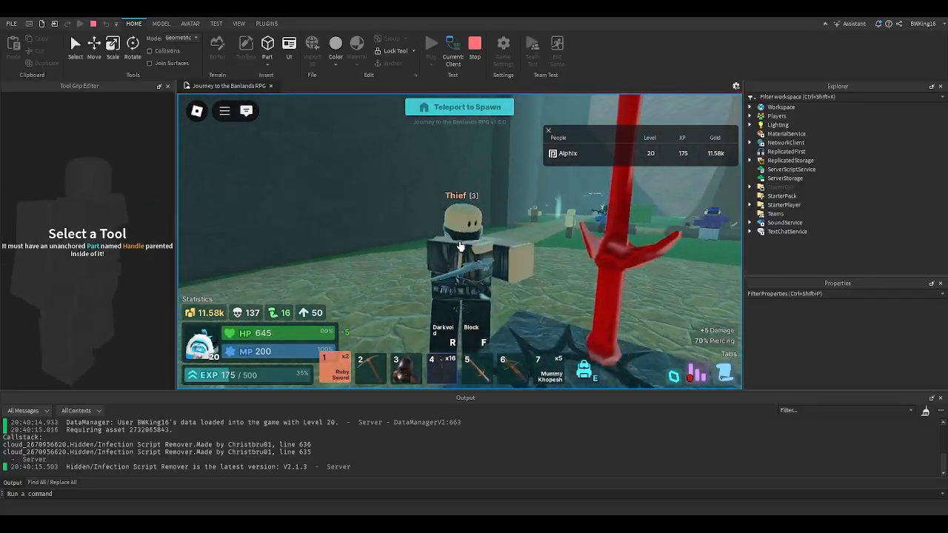
pyautogui.press('w')
pyautogui.press('s')
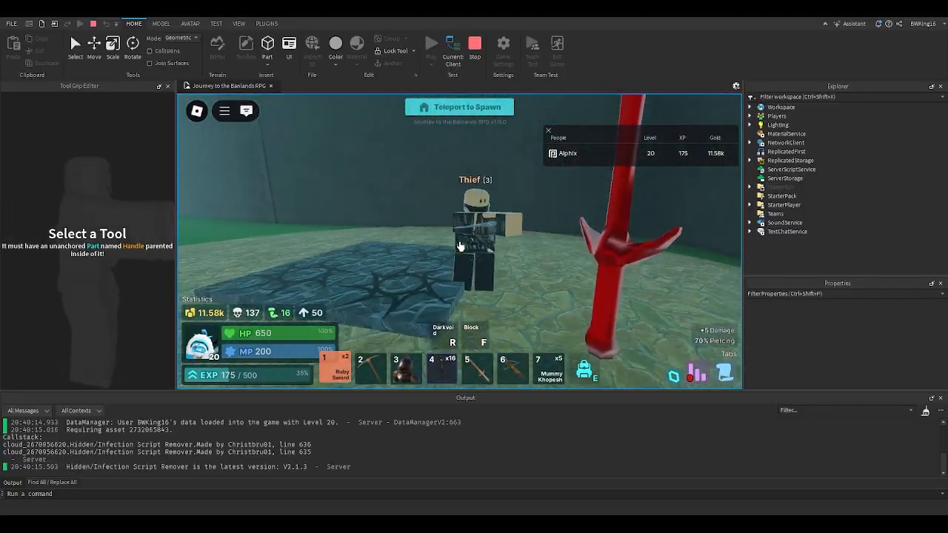
pyautogui.press('w')
pyautogui.scroll(-5, 460, 246)
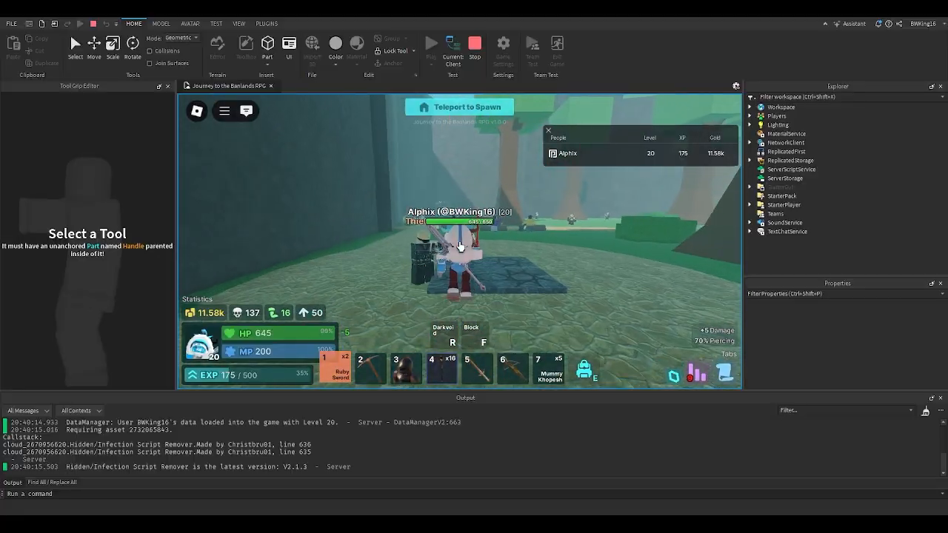
pyautogui.click(475, 46)
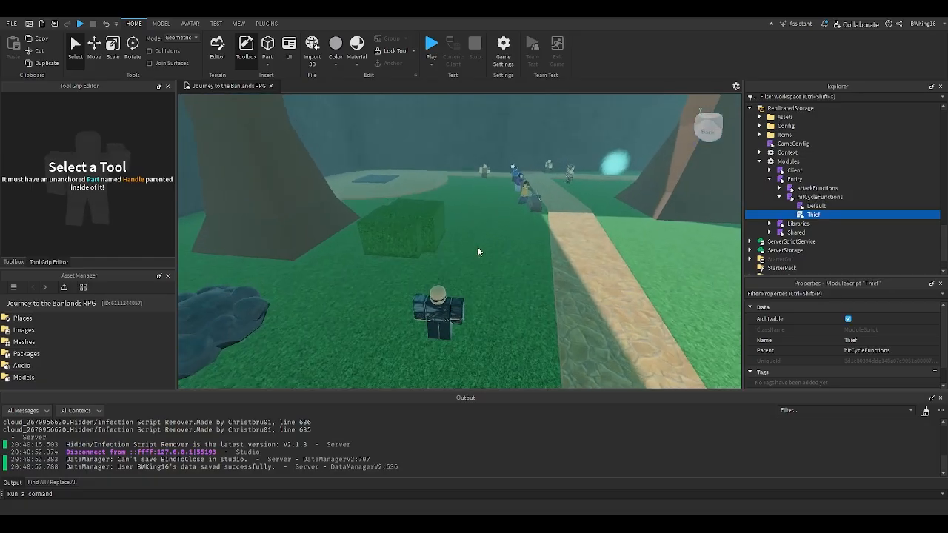
# - Find a Thief mob in the forest and bring up its model's contents in the workspace hierarchy
pyautogui.press('w')
pyautogui.moveTo(477, 247); pyautogui.dragTo(475, 242, button='right')
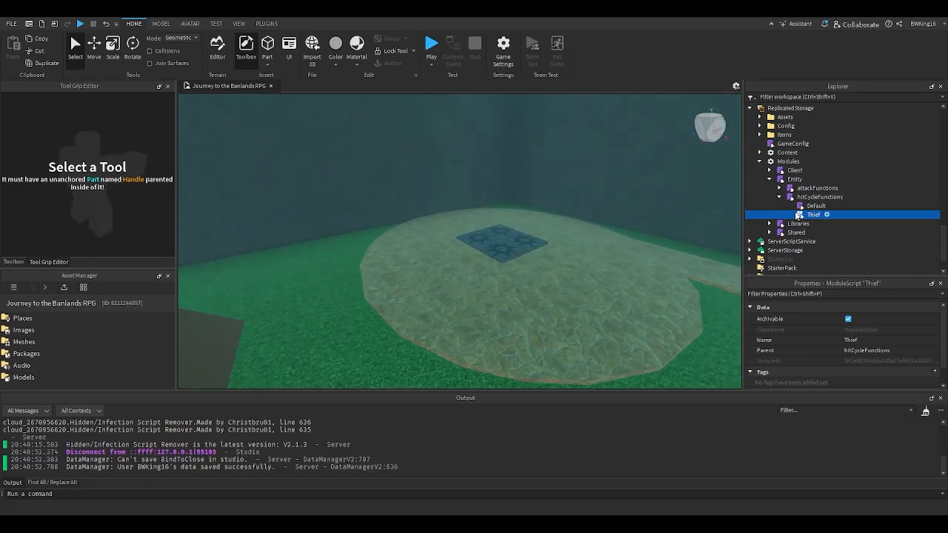
pyautogui.scroll(15, 798, 215)
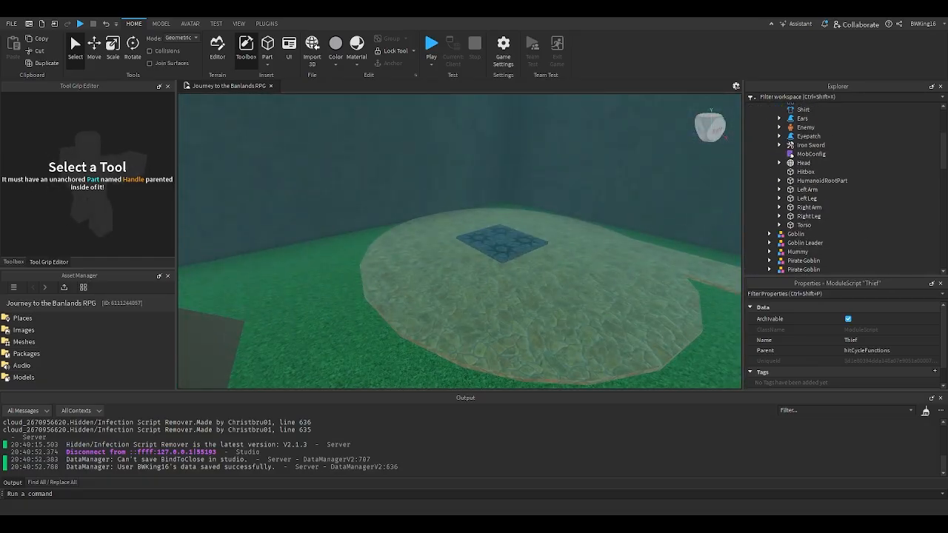
pyautogui.scroll(3, 830, 261)
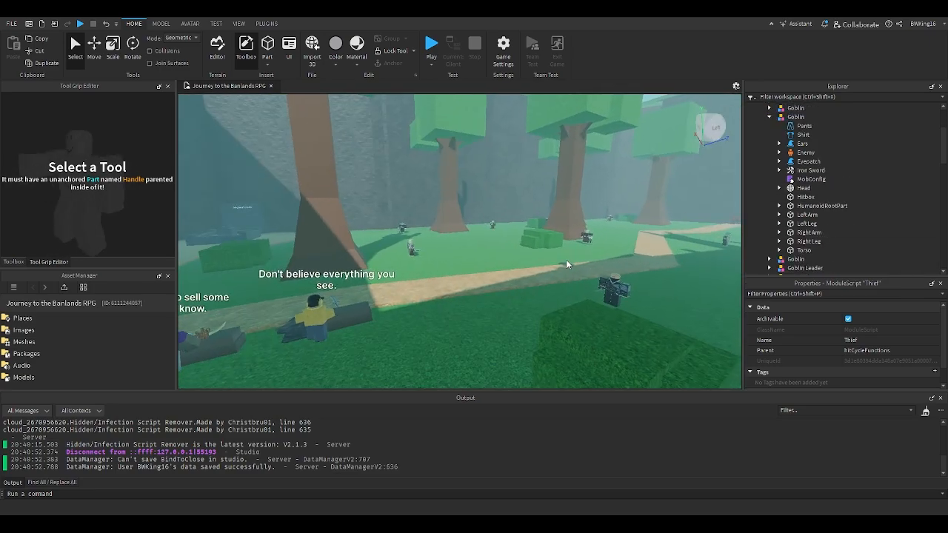
pyautogui.press('w')
pyautogui.moveTo(567, 261); pyautogui.dragTo(567, 262, button='right')
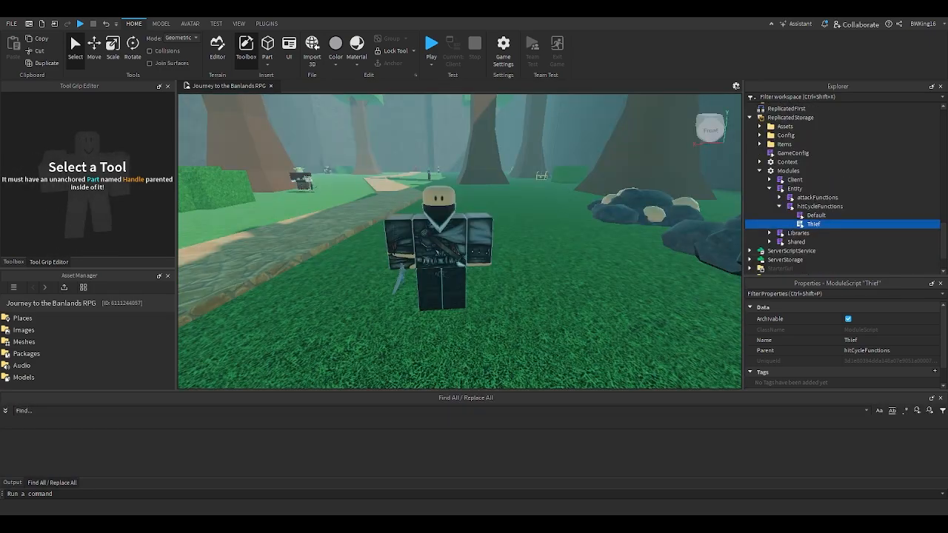
pyautogui.moveTo(539, 209); pyautogui.dragTo(538, 208, button='right')
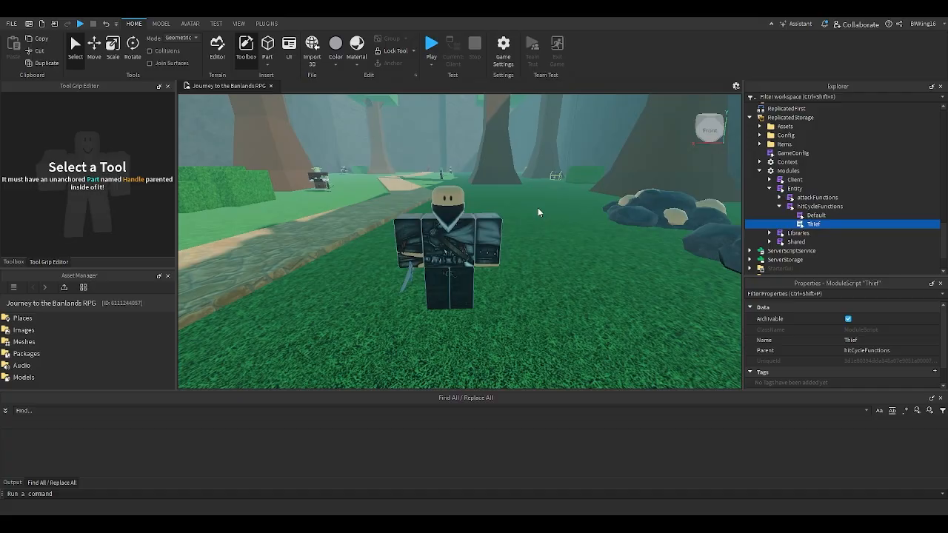
pyautogui.scroll(1, 538, 210)
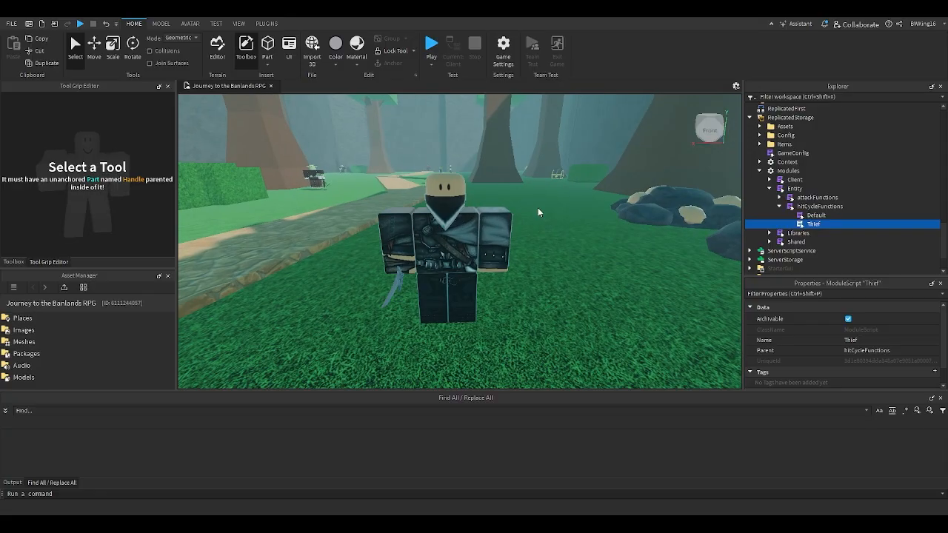
pyautogui.scroll(-2, 538, 209)
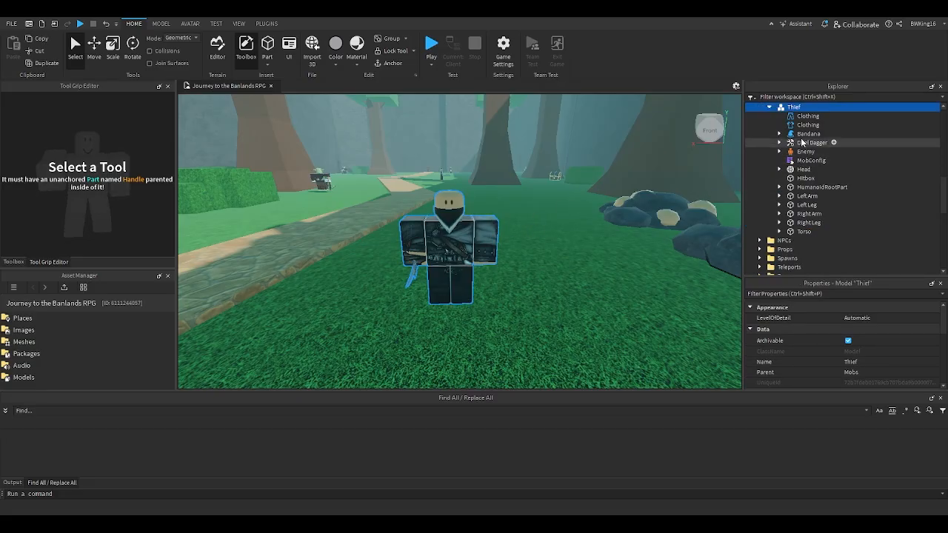
# - Open the Thief's MobConfig module and review its behavior settings, including AttackCycle and HitCycle
pyautogui.doubleClick(802, 162)
pyautogui.scroll(-13, 475, 223)
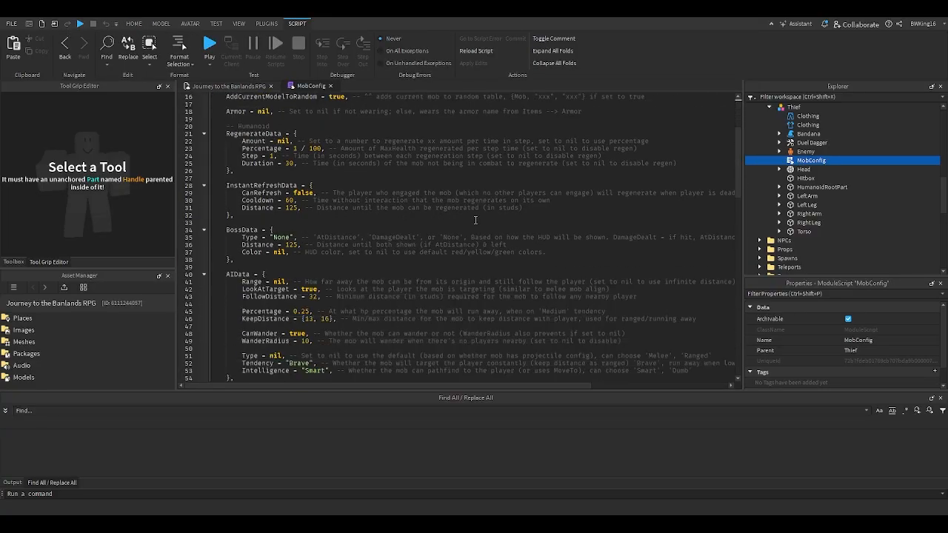
pyautogui.scroll(3, 374, 243)
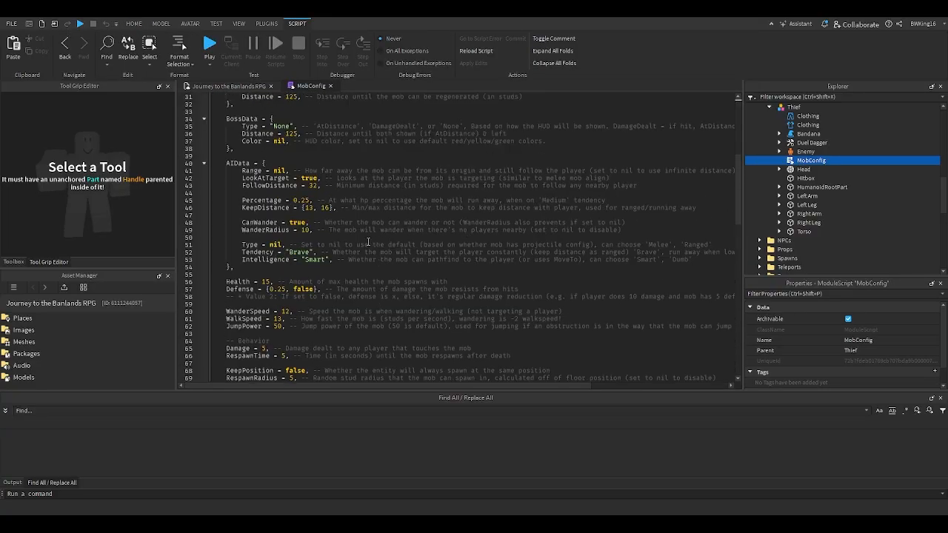
pyautogui.scroll(-6, 303, 259)
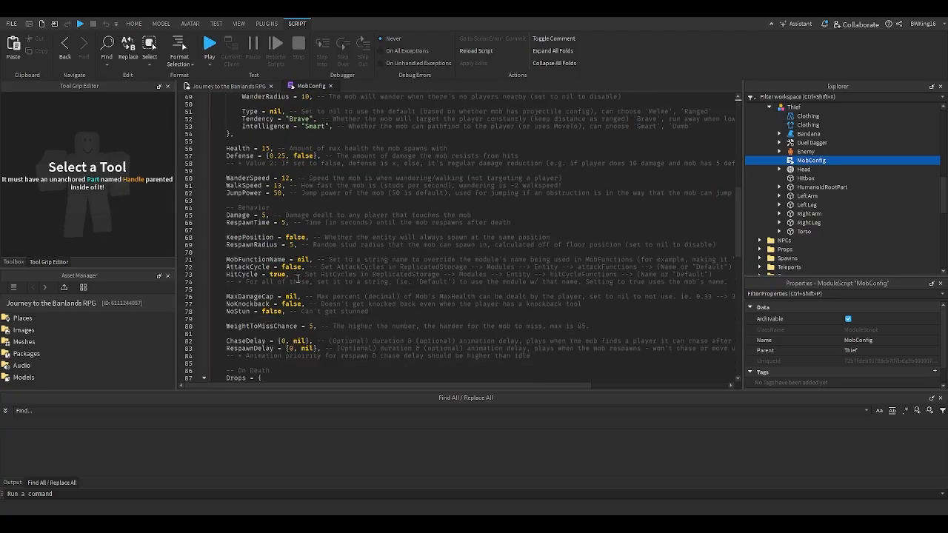
pyautogui.moveTo(342, 386)
pyautogui.mouseDown()
pyautogui.moveTo(419, 389)
pyautogui.moveTo(332, 383)
pyautogui.moveTo(455, 378)
pyautogui.moveTo(330, 372)
pyautogui.mouseUp()
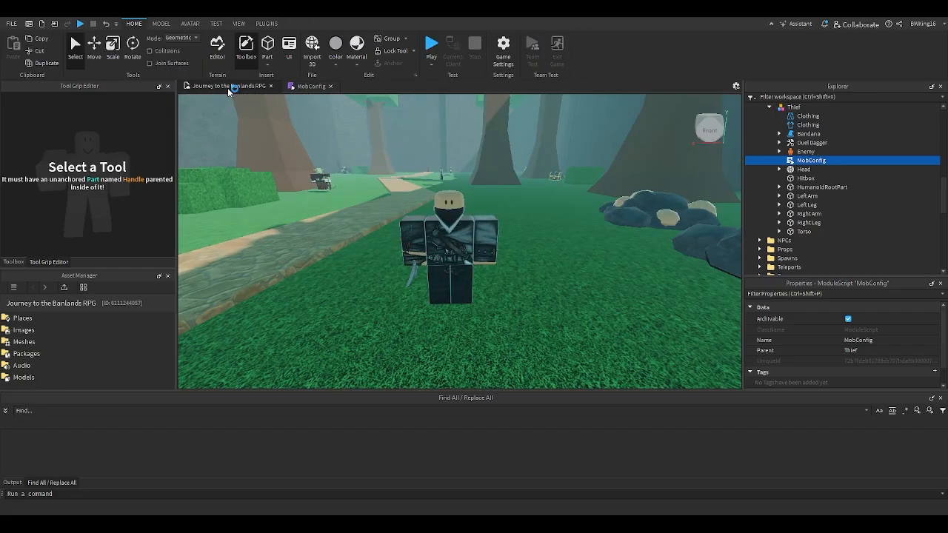
# - Return to the game view and inspect the Thief model from close range
pyautogui.press('a')
pyautogui.moveTo(361, 241); pyautogui.dragTo(362, 241, button='right')
pyautogui.press('d')
pyautogui.press('w')
pyautogui.press('w')
pyautogui.press('s')
pyautogui.press('a')
pyautogui.press('d')
pyautogui.press('d')
pyautogui.press('w')
pyautogui.press('s')
# - Open the Default module in attackFunctions, review its example attacks and close the open scripts
pyautogui.scroll(-8, 830, 226)
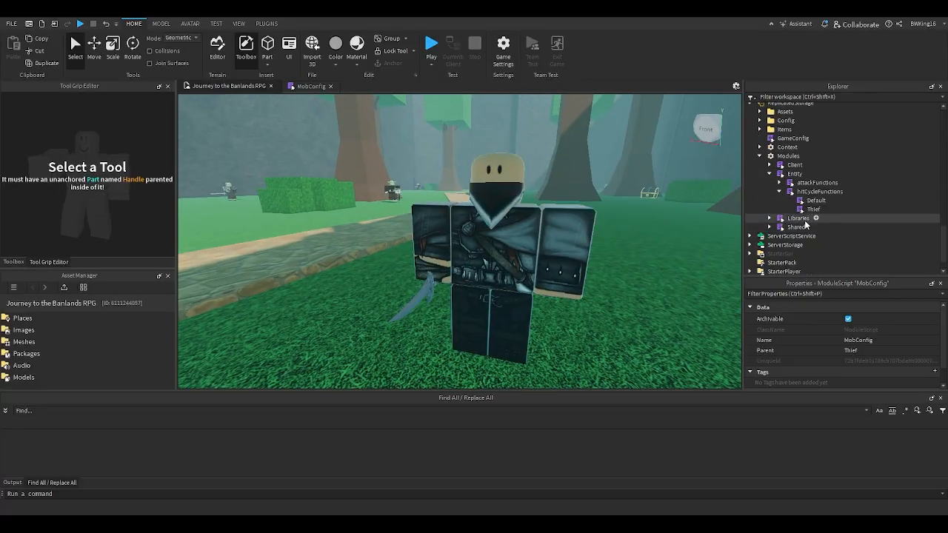
pyautogui.click(780, 182)
pyautogui.doubleClick(815, 191)
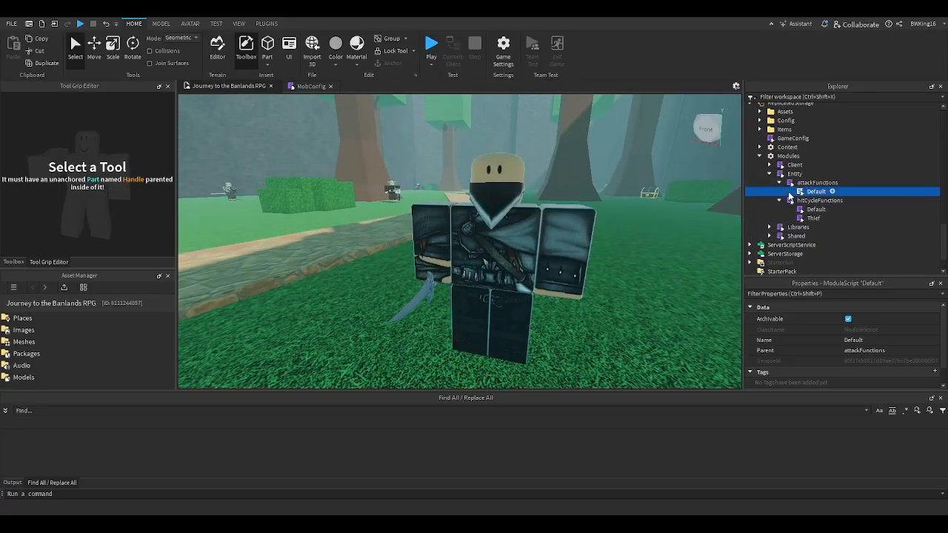
pyautogui.scroll(-20, 407, 190)
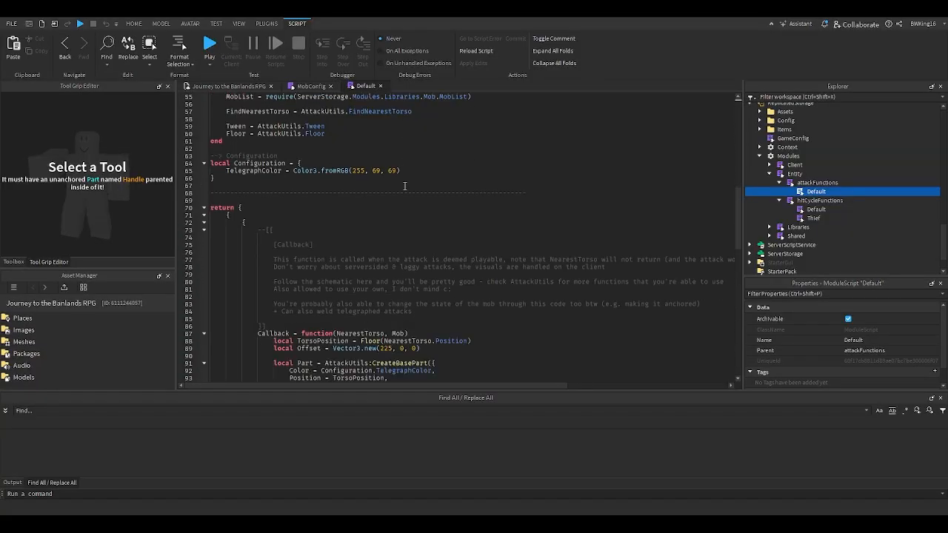
pyautogui.scroll(20, 403, 186)
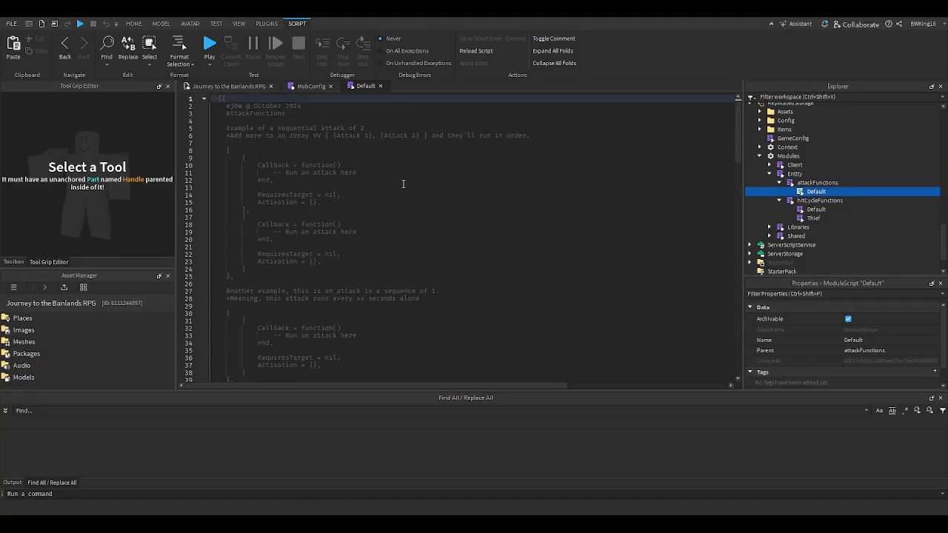
pyautogui.click(380, 86)
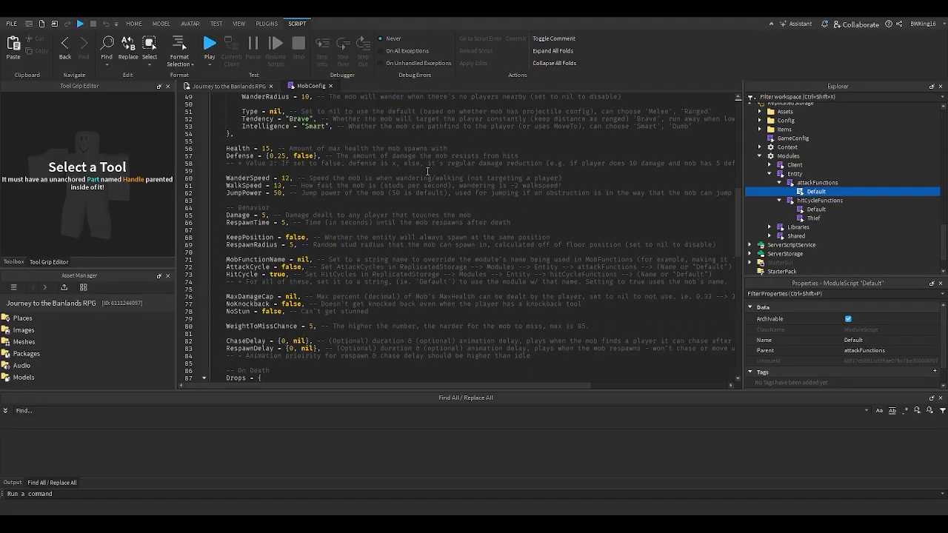
pyautogui.click(333, 87)
# - Go back to the game view and examine the Thief mob from close range
pyautogui.click(442, 210)
pyautogui.moveTo(443, 211); pyautogui.dragTo(441, 208, button='right')
pyautogui.click(493, 227)
pyautogui.moveTo(493, 227); pyautogui.dragTo(490, 227, button='right')
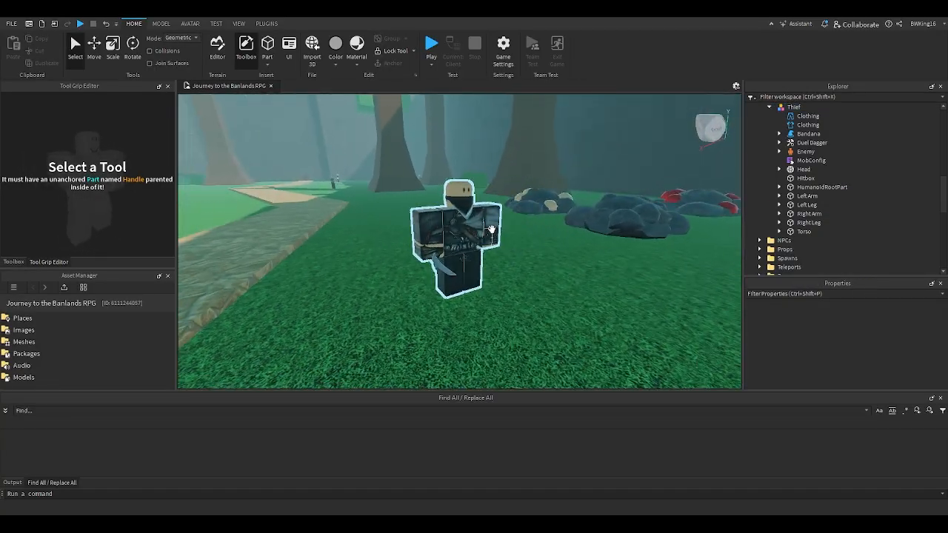
# - Reopen the Default module in attackFunctions, review its attack code and activation settings, and close the script
pyautogui.scroll(-5, 810, 213)
pyautogui.scroll(-4, 810, 215)
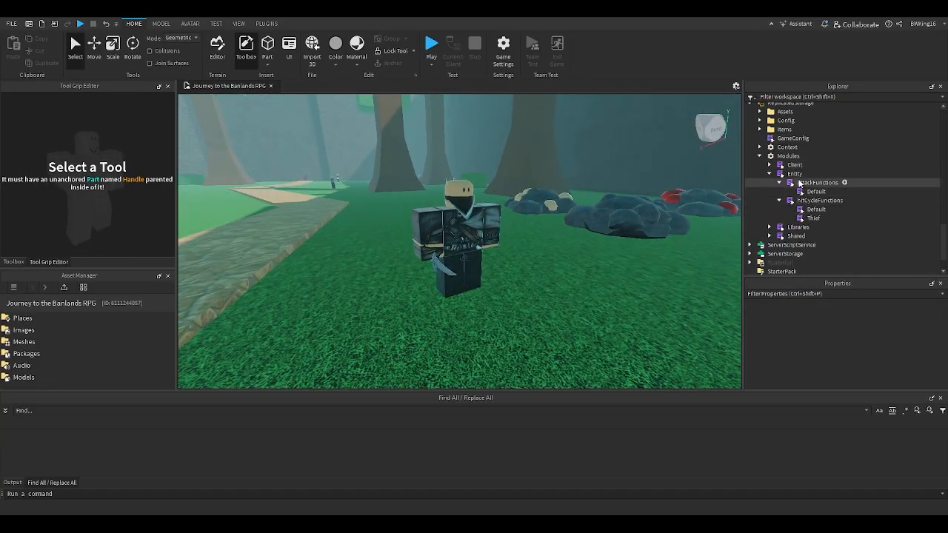
pyautogui.doubleClick(814, 191)
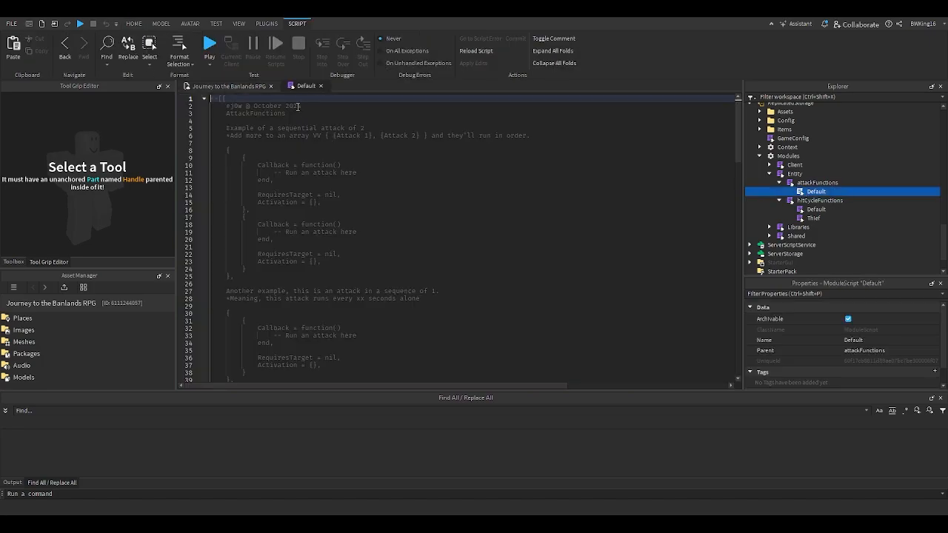
pyautogui.scroll(-20, 326, 133)
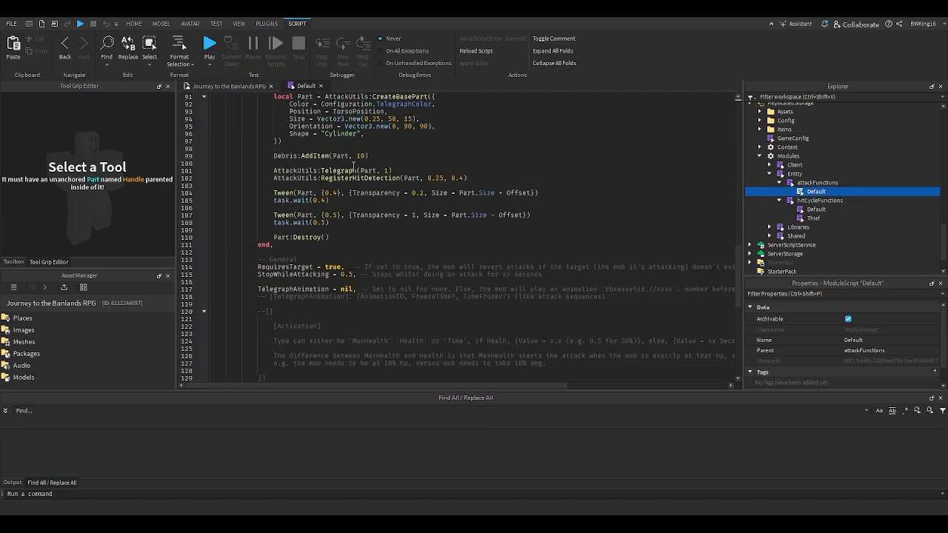
pyautogui.scroll(-3, 348, 156)
pyautogui.click(322, 86)
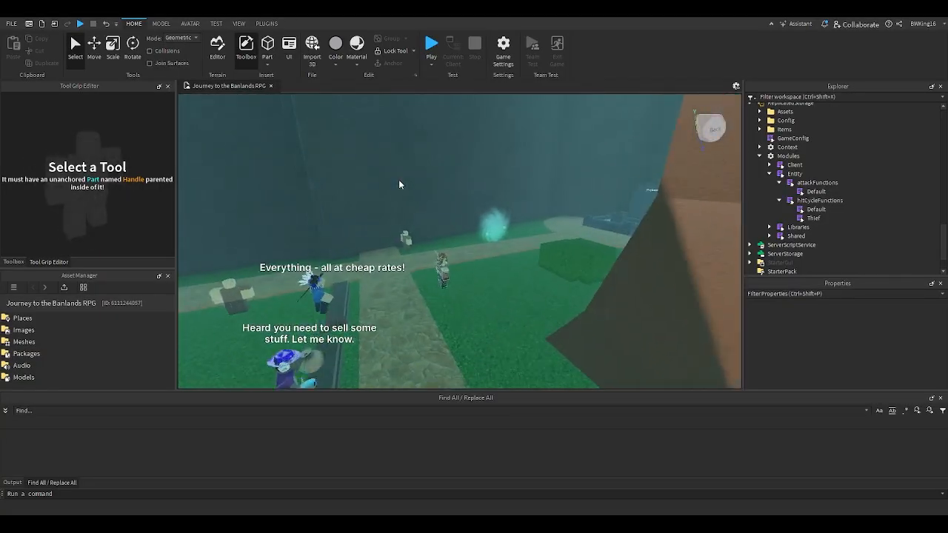
# - Fly through the map to inspect the teal particle portal and the purple particle portal
pyautogui.click(450, 188)
pyautogui.press('f')
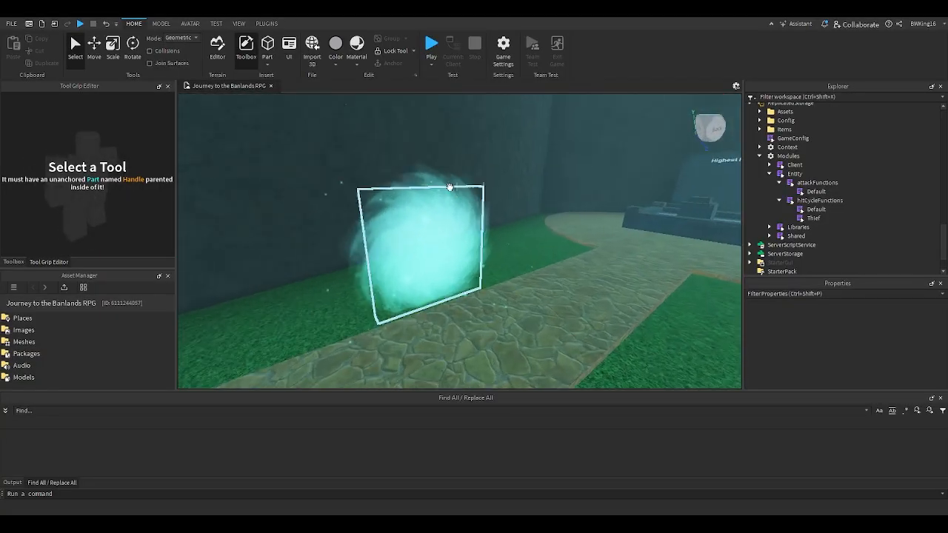
pyautogui.press('w')
pyautogui.moveTo(450, 187); pyautogui.dragTo(450, 187, button='right')
pyautogui.scroll(8, 450, 188)
pyautogui.scroll(-8, 451, 188)
pyautogui.scroll(6, 449, 187)
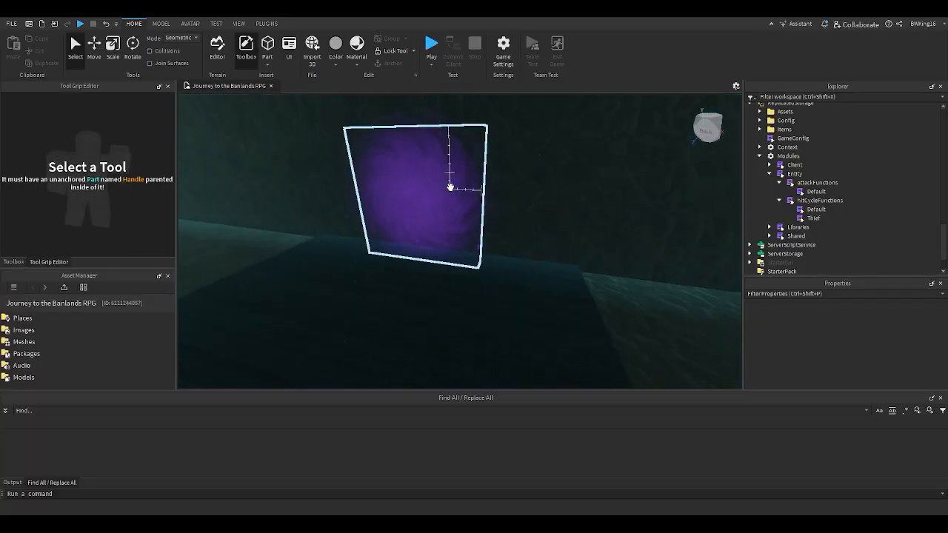
pyautogui.scroll(3, 450, 187)
pyautogui.press('w')
pyautogui.scroll(5, 449, 187)
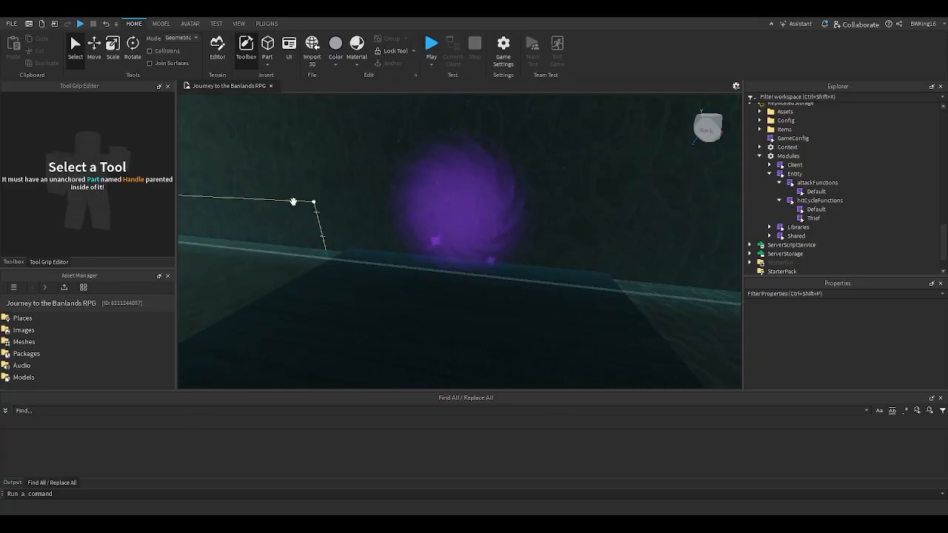
# - Search My Models in the Toolbox for "game", review the Game Teleporter's description, then close it and clear the search
pyautogui.click(13, 263)
pyautogui.press('s')
pyautogui.press('e')
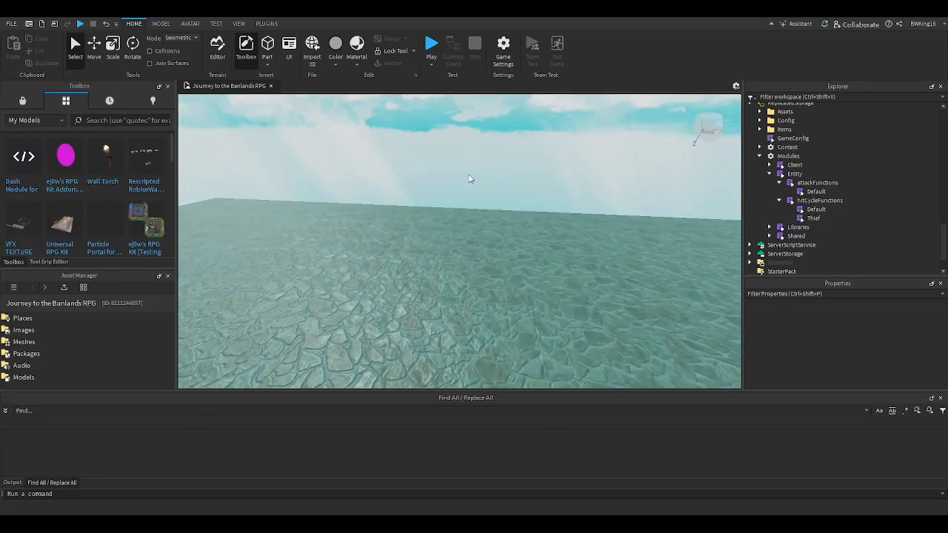
pyautogui.moveTo(469, 178); pyautogui.dragTo(406, 152, button='right')
pyautogui.press('s')
pyautogui.click(119, 119)
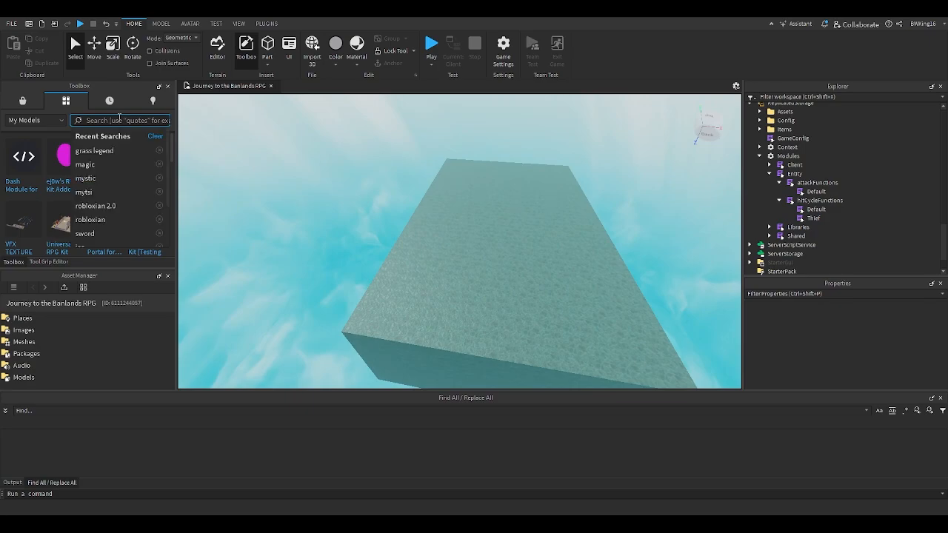
pyautogui.write('game')
pyautogui.press('Return')
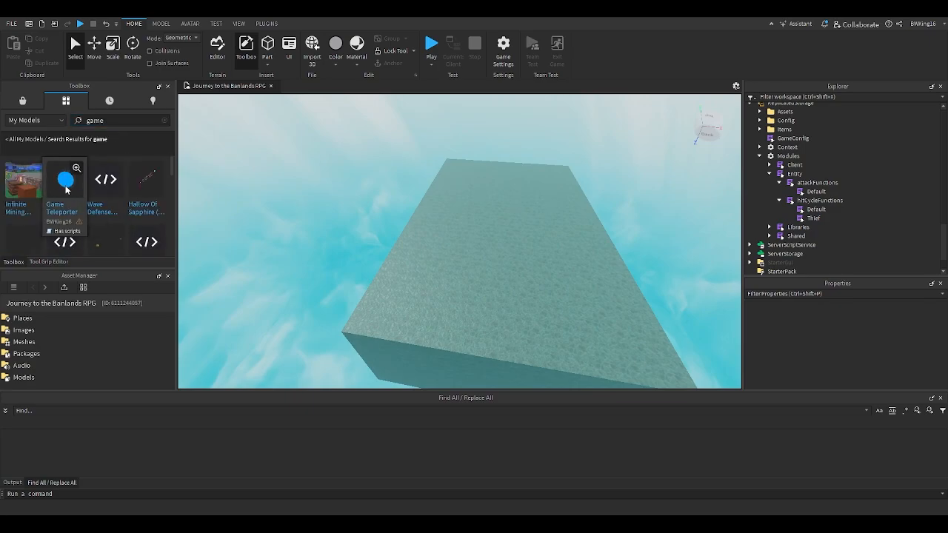
pyautogui.click(75, 170)
pyautogui.scroll(-4, 85, 195)
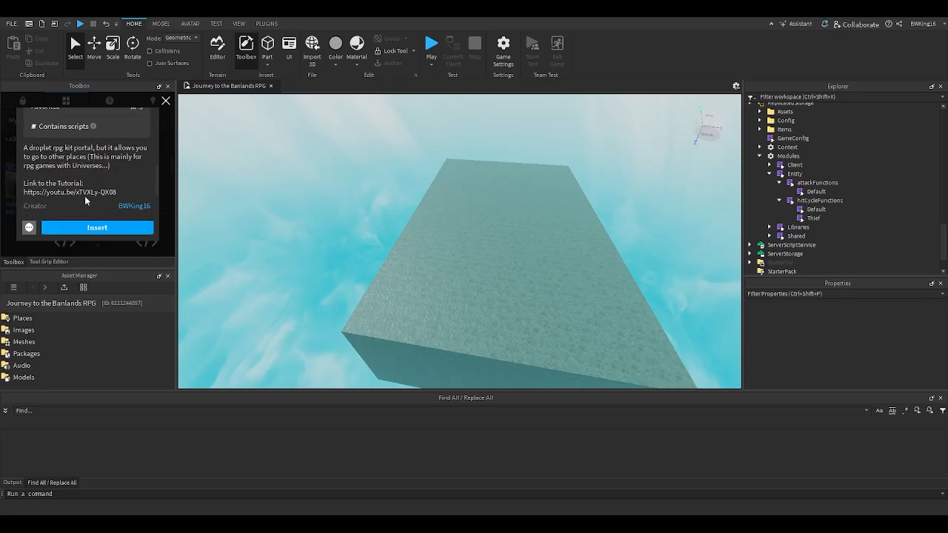
pyautogui.click(166, 102)
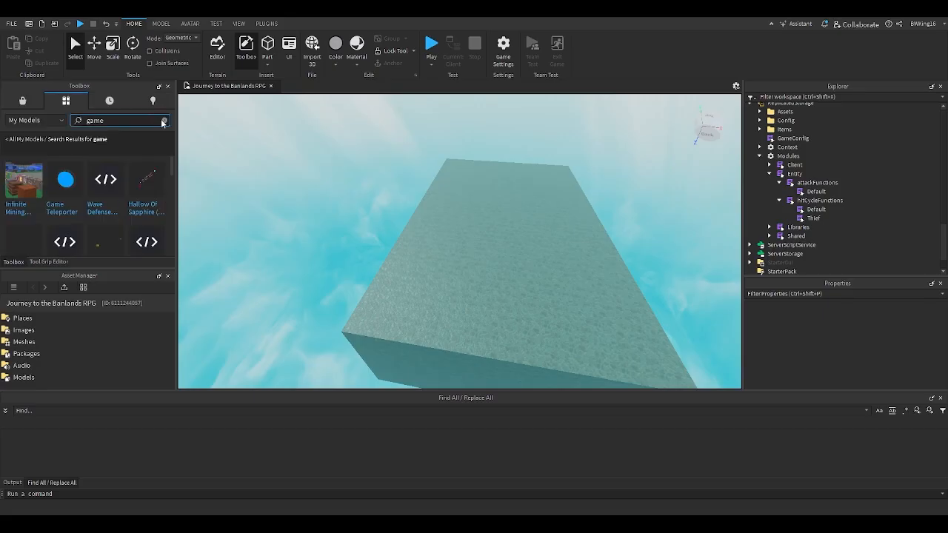
pyautogui.click(163, 121)
pyautogui.click(155, 136)
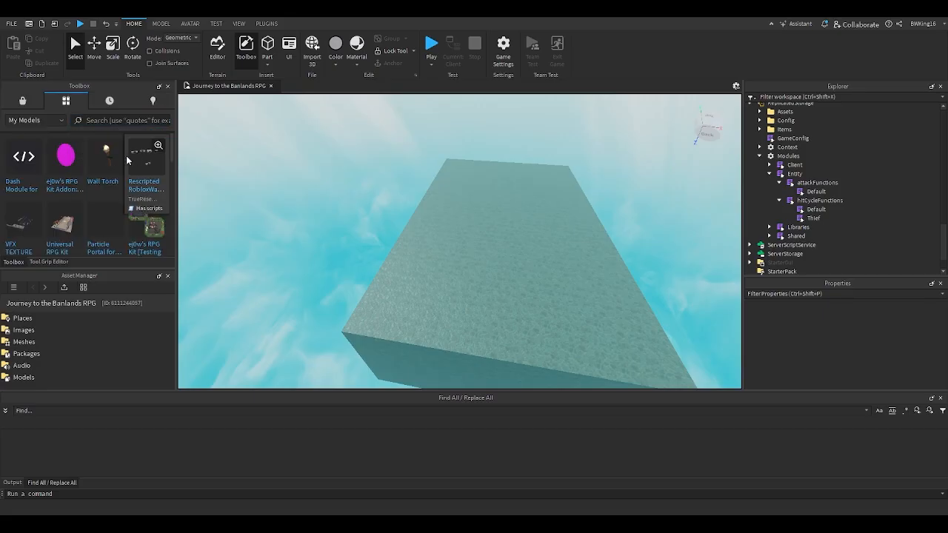
# - Insert the magenta portal addon for ej0w's RPG Kit into the dark room near the purple portal
pyautogui.press('w')
pyautogui.moveTo(317, 192); pyautogui.dragTo(294, 193, button='right')
pyautogui.press('w')
pyautogui.moveTo(419, 219); pyautogui.dragTo(419, 219, button='right')
pyautogui.moveTo(71, 172); pyautogui.dragTo(505, 277)
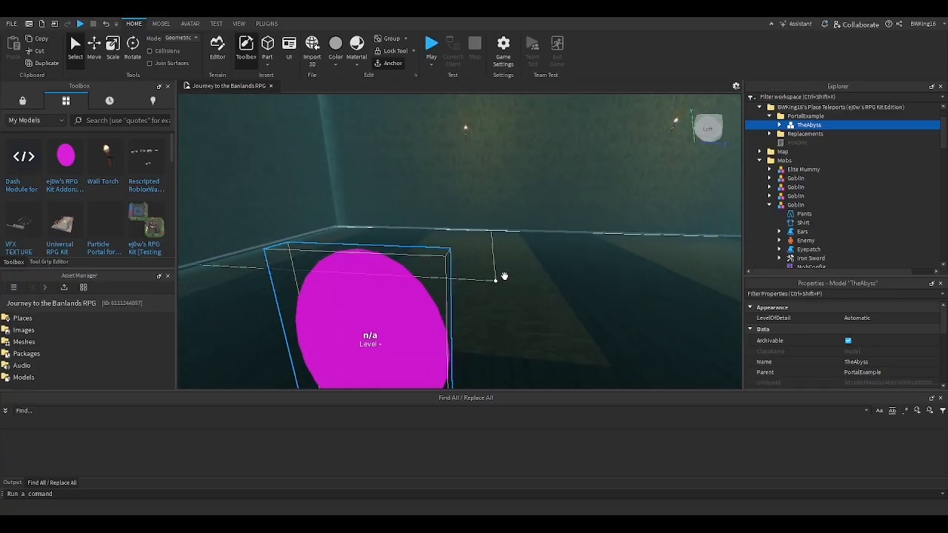
pyautogui.press('q')
# - Expand the addon's Replacements folder and example portal, open TheAbyss Config and copy its "Place = nil" line with the comment
pyautogui.click(798, 143)
pyautogui.click(769, 134)
pyautogui.moveTo(629, 181); pyautogui.dragTo(688, 159, button='right')
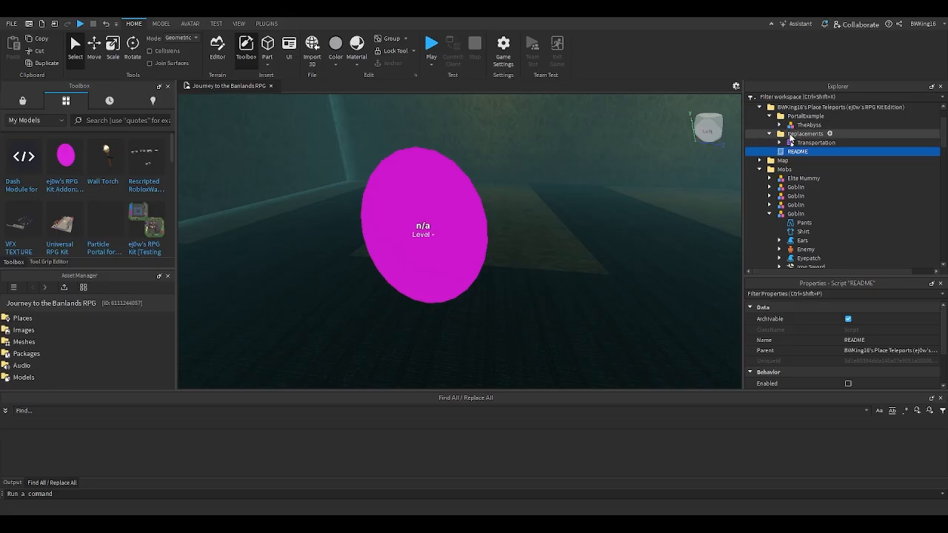
pyautogui.click(779, 124)
pyautogui.moveTo(737, 150); pyautogui.dragTo(693, 151, button='right')
pyautogui.doubleClick(799, 135)
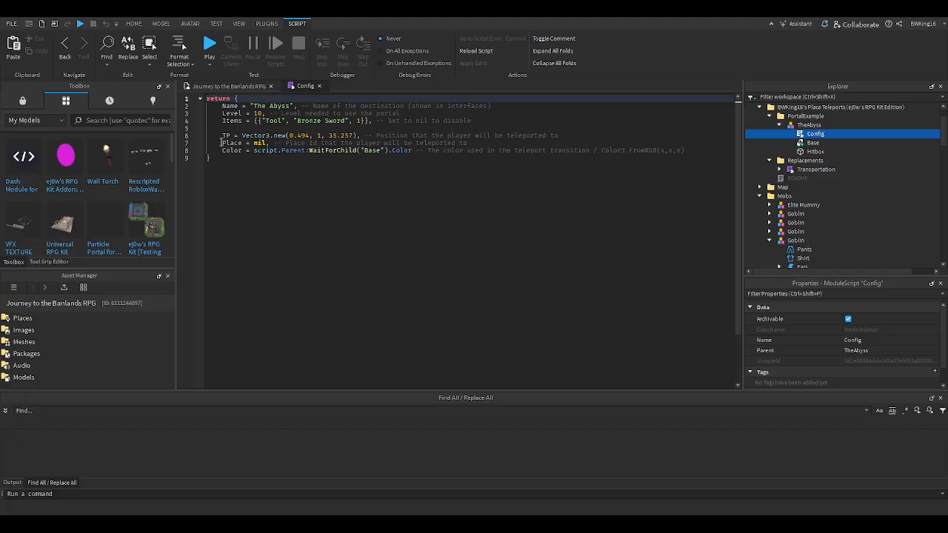
pyautogui.moveTo(221, 142); pyautogui.dragTo(485, 139)
pyautogui.hotkey('ctrl', 'c')
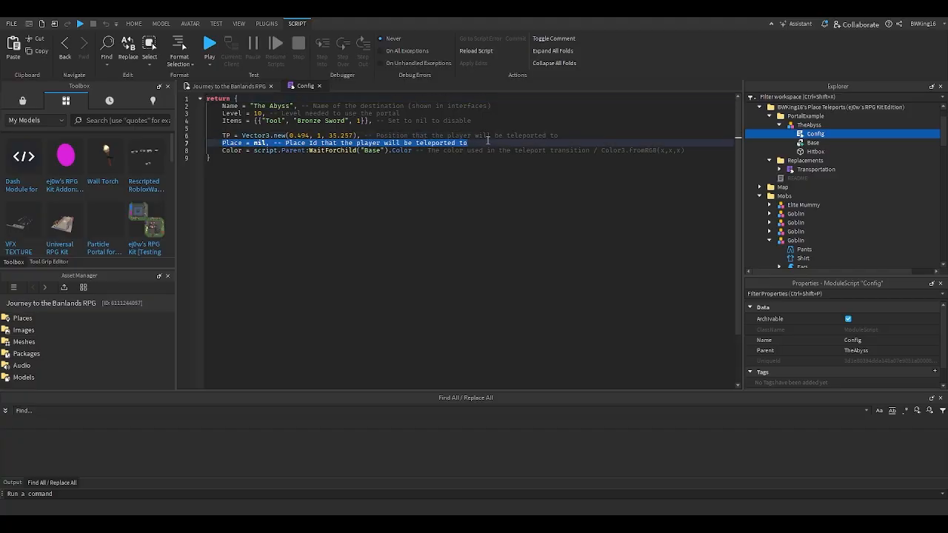
# - Add the copied "Place = nil" line below the TP line in the Config of the existing purple TheAbyss portal
pyautogui.click(248, 86)
pyautogui.moveTo(377, 165); pyautogui.dragTo(326, 165, button='right')
pyautogui.click(417, 169)
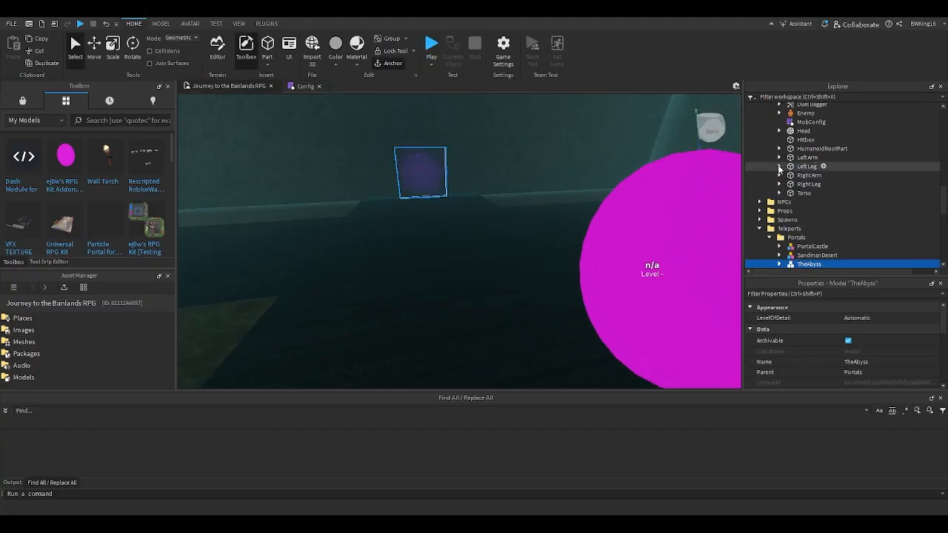
pyautogui.scroll(-2, 785, 189)
pyautogui.doubleClick(790, 226)
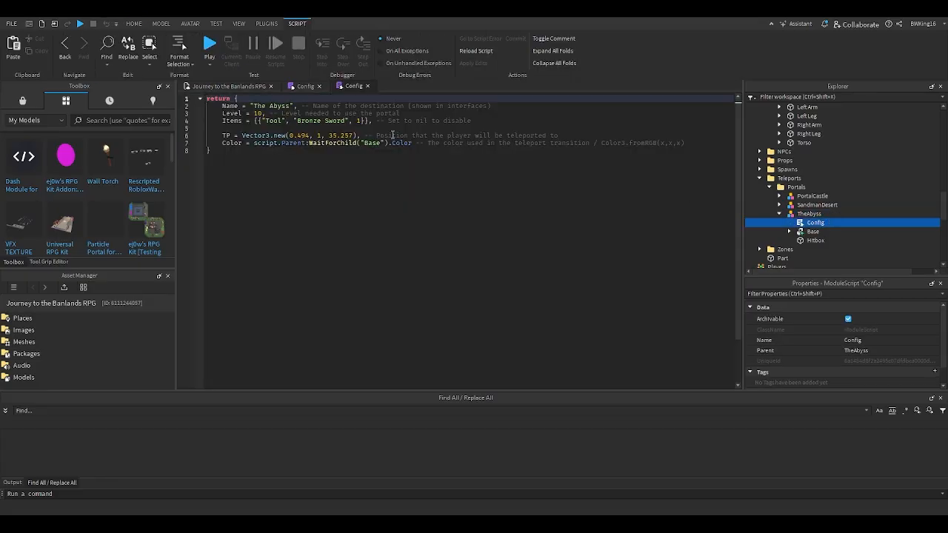
pyautogui.click(573, 136)
pyautogui.press('Return')
pyautogui.hotkey('ctrl', 'v')
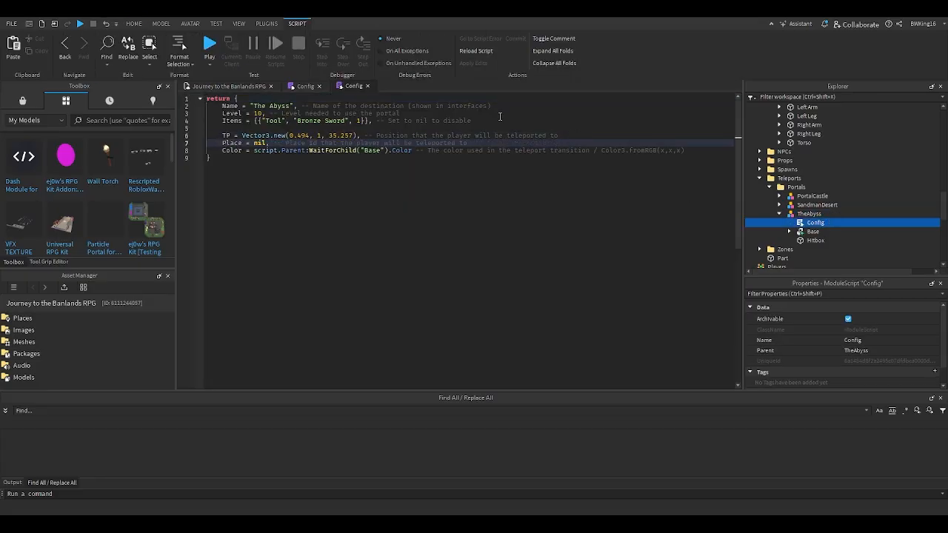
# - Open the addon's README script and read its features, changes and set-up instructions
pyautogui.click(230, 86)
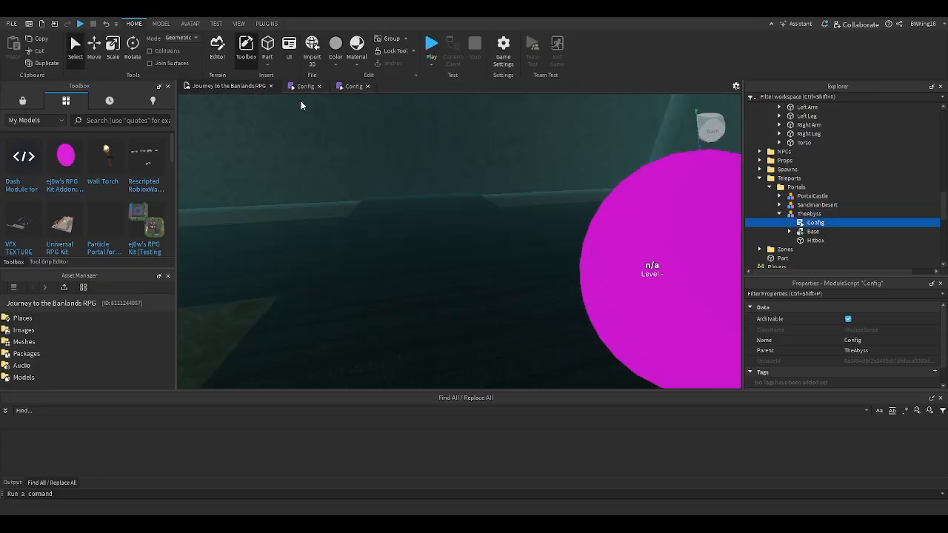
pyautogui.click(615, 200)
pyautogui.doubleClick(779, 161)
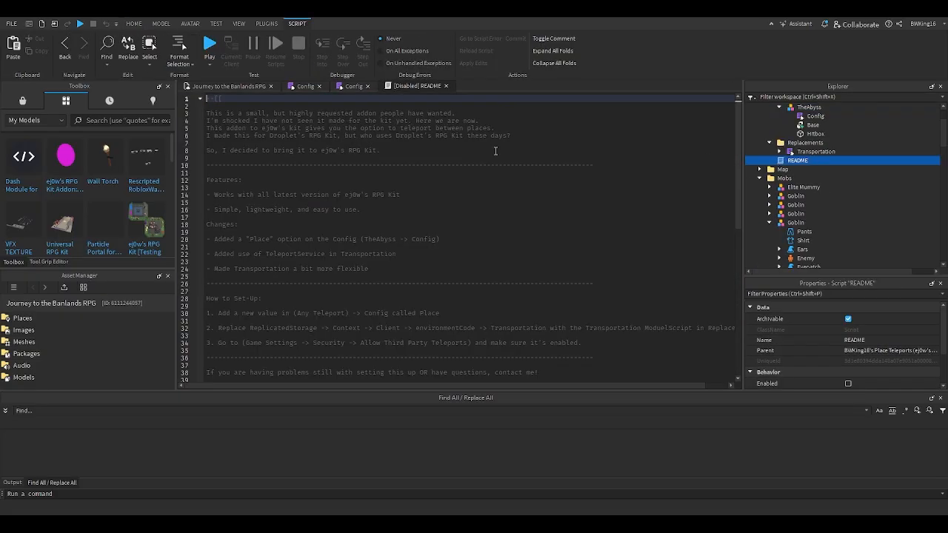
pyautogui.scroll(-7, 302, 177)
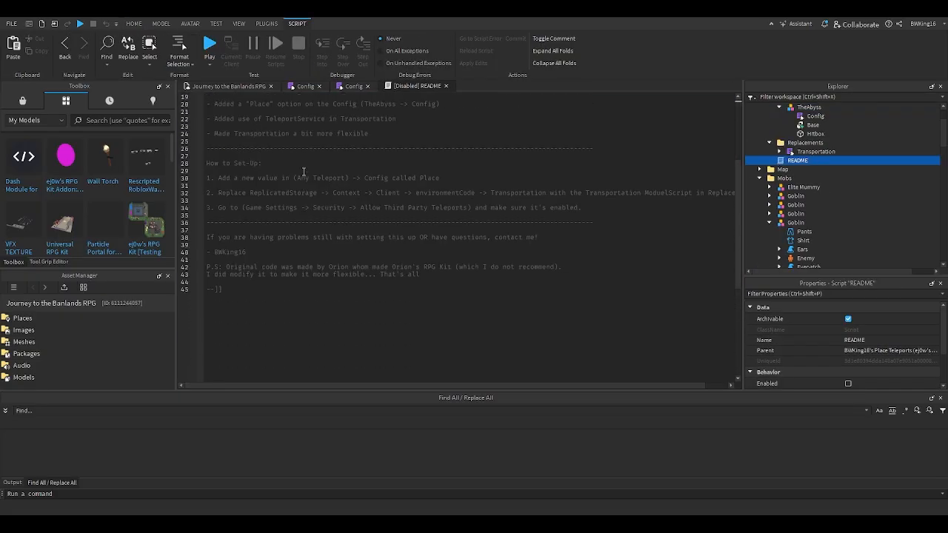
pyautogui.scroll(7, 303, 171)
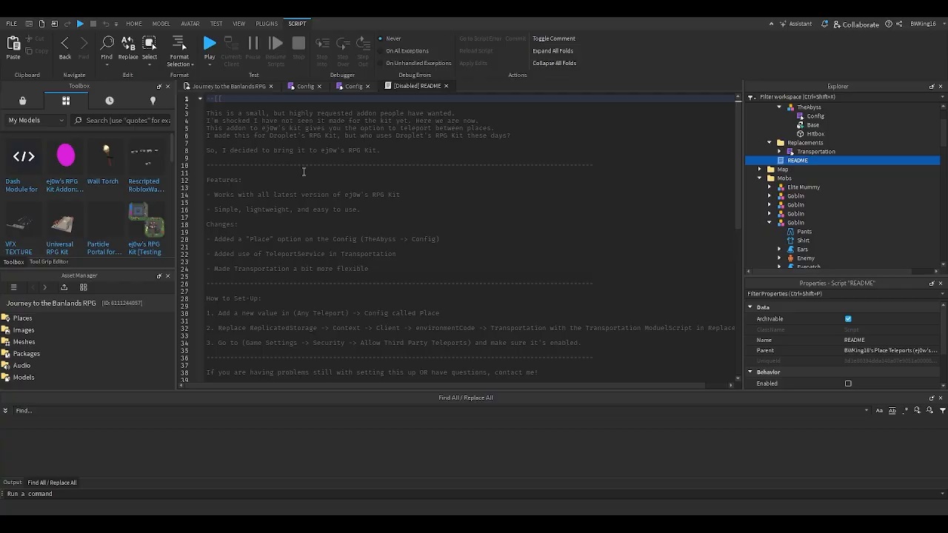
pyautogui.scroll(-3, 303, 172)
pyautogui.scroll(2, 303, 172)
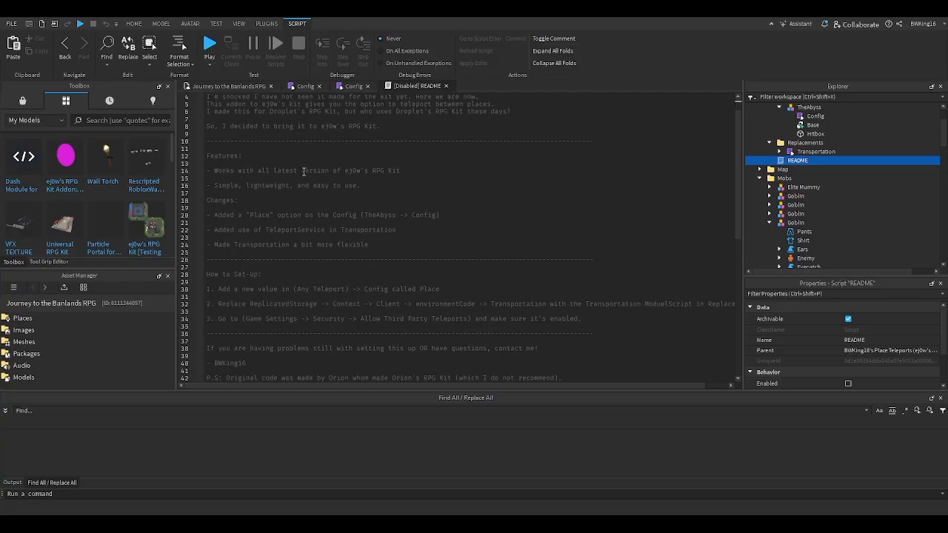
pyautogui.scroll(-4, 303, 171)
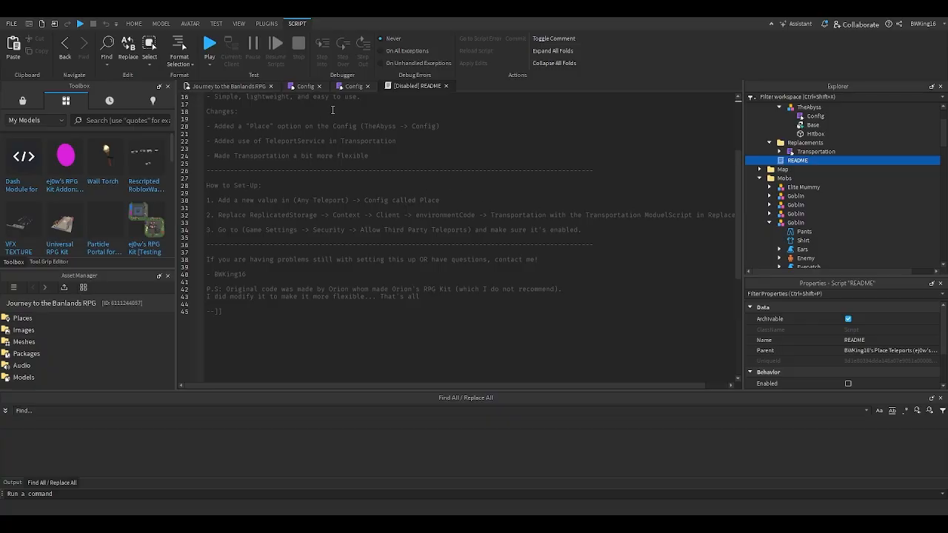
# - Recheck the existing TheAbyss portal's Config module, then close both Config scripts and the README
pyautogui.click(350, 86)
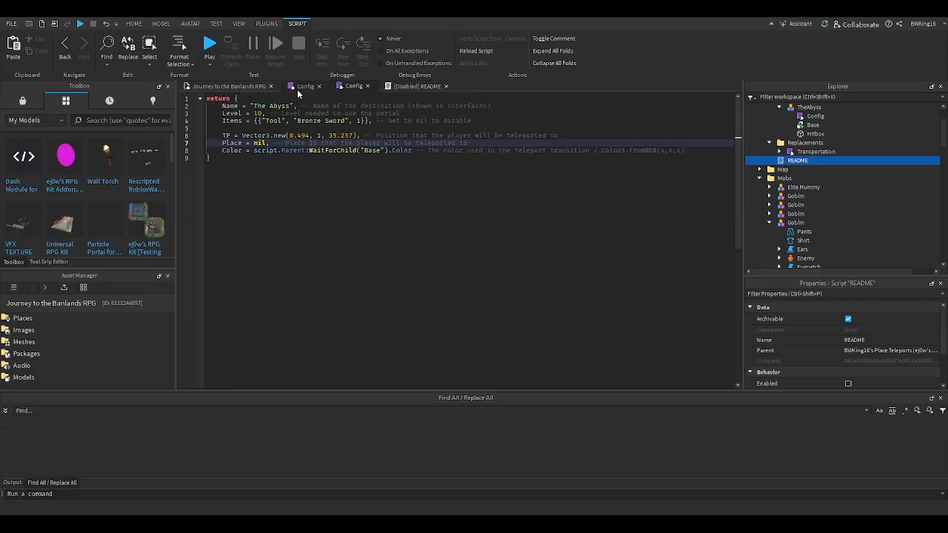
pyautogui.click(232, 87)
pyautogui.click(357, 180)
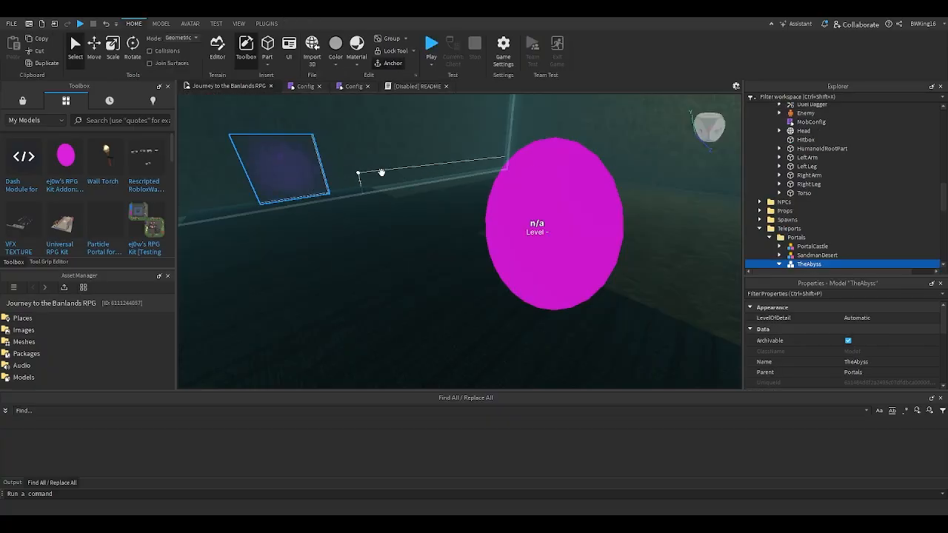
pyautogui.doubleClick(798, 249)
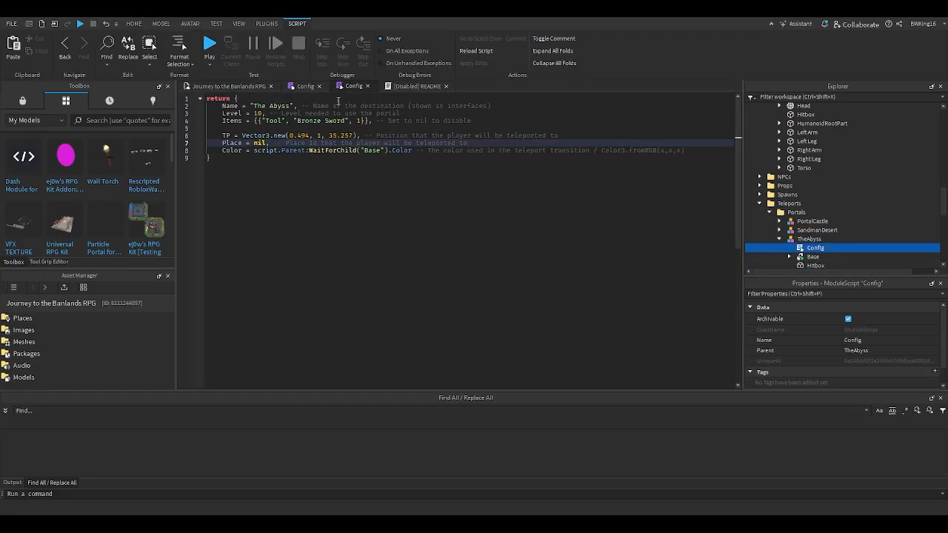
pyautogui.click(320, 87)
pyautogui.click(320, 87)
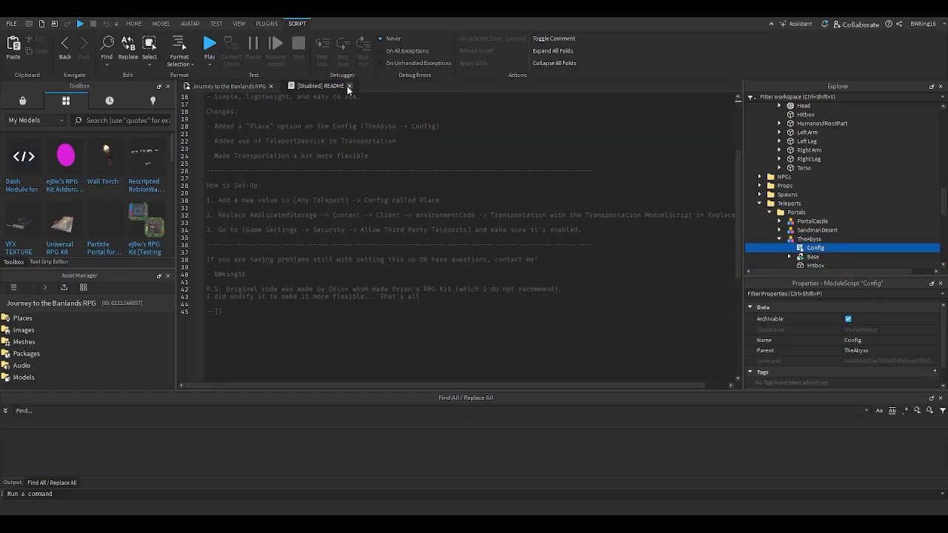
pyautogui.click(349, 86)
# - Cut the Transportation module from the addon's Replacements folder and collapse the PortalExample folder
pyautogui.scroll(5, 822, 180)
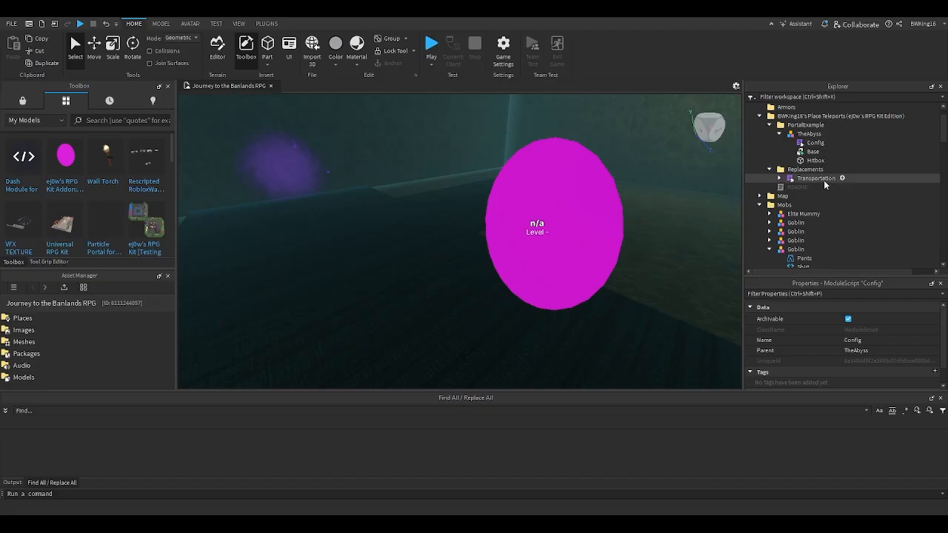
pyautogui.scroll(2, 824, 180)
pyautogui.click(770, 150)
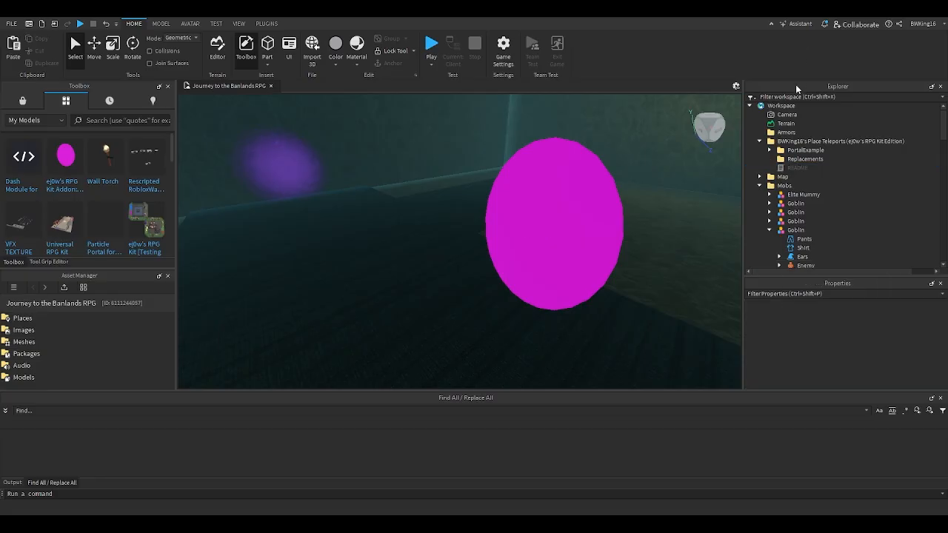
# - Filter the Explorer for "trans" and delete the existing Transportation module from environmentCode in ReplicatedStorage
pyautogui.click(791, 96)
pyautogui.write('trans')
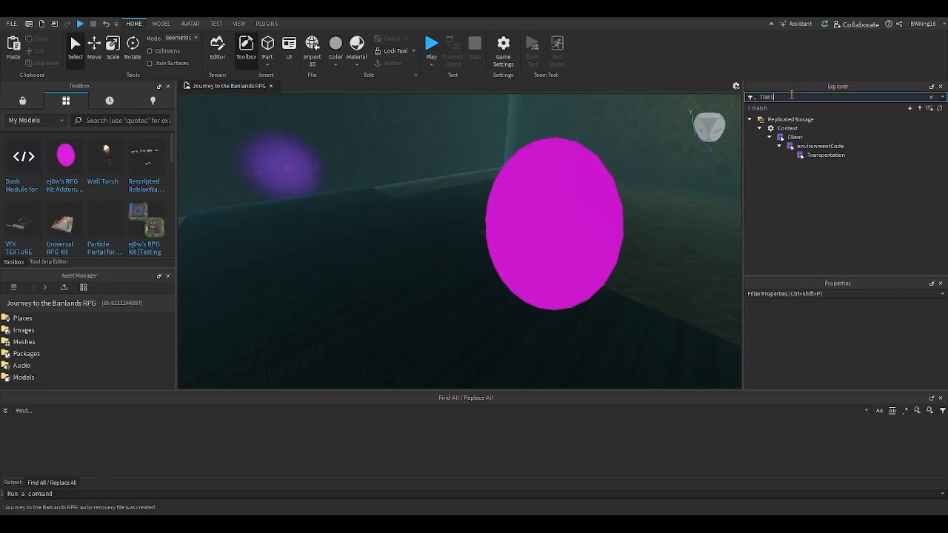
pyautogui.click(822, 154)
pyautogui.press('Delete')
# - Paste the addon's Transportation module into environmentCode and clear the Explorer filter
pyautogui.click(818, 148)
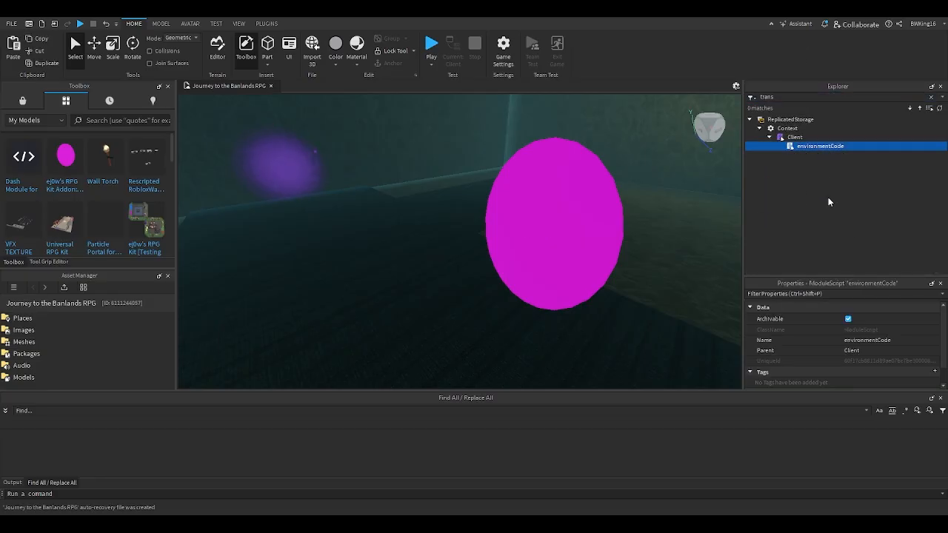
pyautogui.hotkey('ctrl', 'shift', 'v')
pyautogui.click(788, 96)
pyautogui.hotkey('ctrl', 'a')
pyautogui.press('BackSpace')
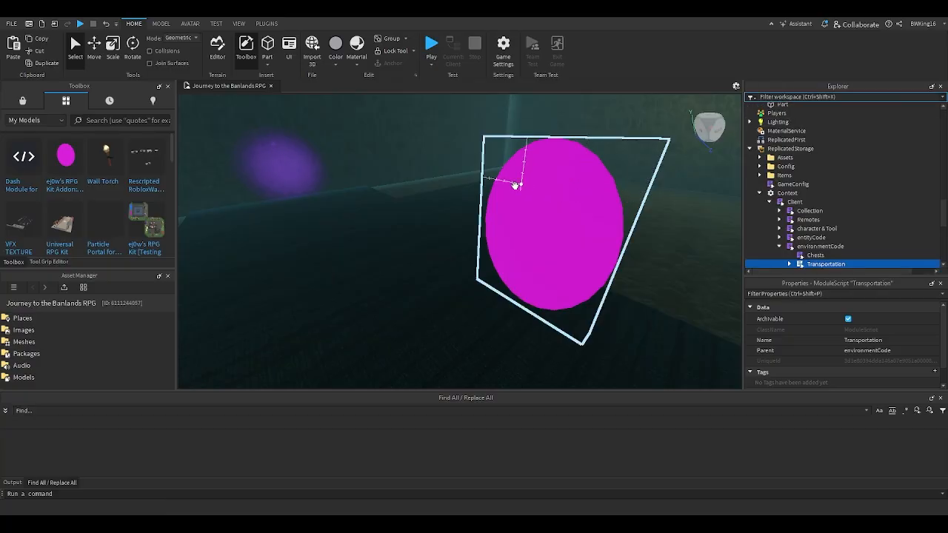
# - List the game's Places among its assets and select Abyss Testplate
pyautogui.moveTo(516, 185); pyautogui.dragTo(508, 184, button='right')
pyautogui.scroll(3, 451, 179)
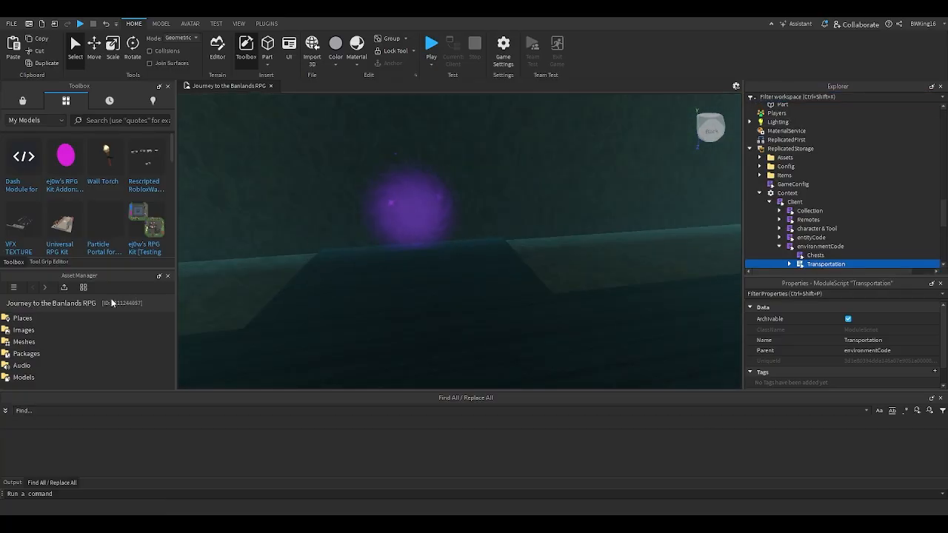
pyautogui.doubleClick(71, 316)
pyautogui.moveTo(371, 272); pyautogui.dragTo(303, 271, button='right')
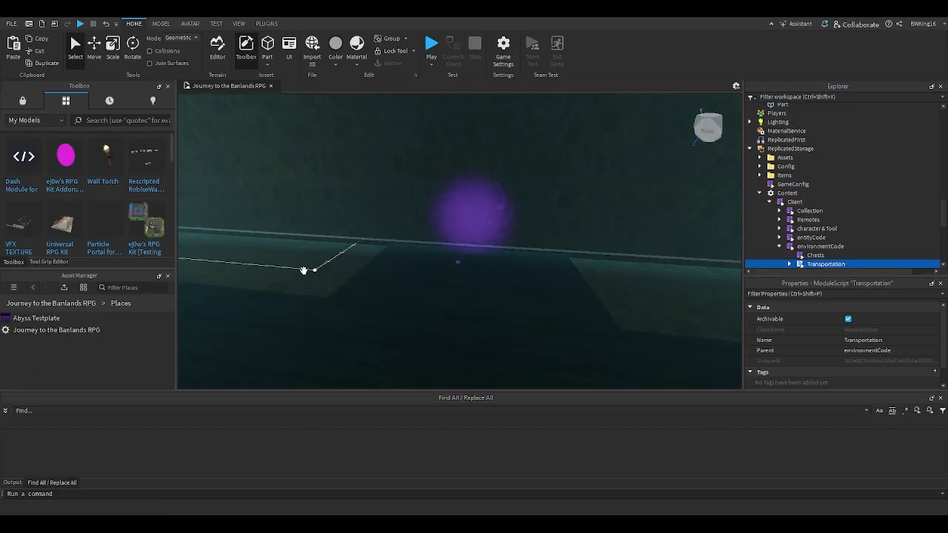
pyautogui.click(82, 317)
# - Check the Place value in the Config module of the existing TheAbyss portal and close the script
pyautogui.click(434, 223)
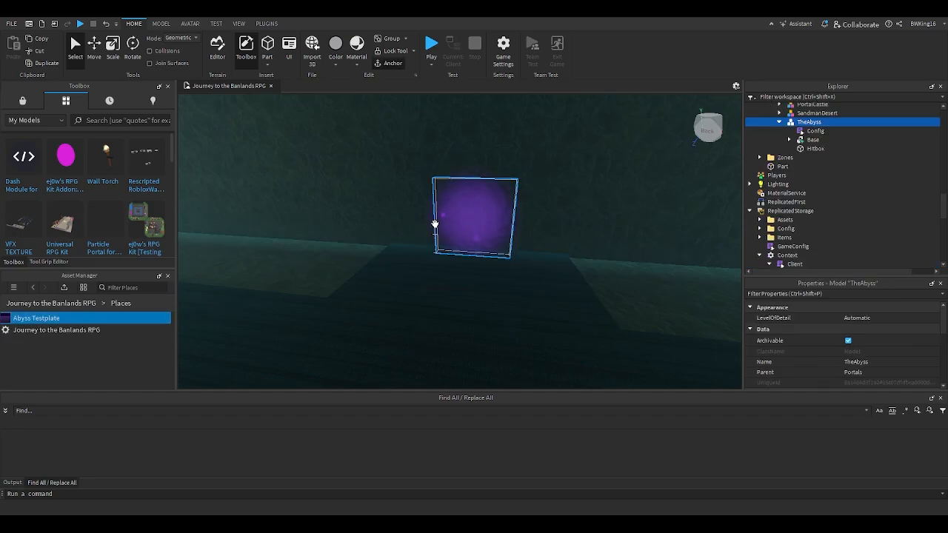
pyautogui.doubleClick(816, 131)
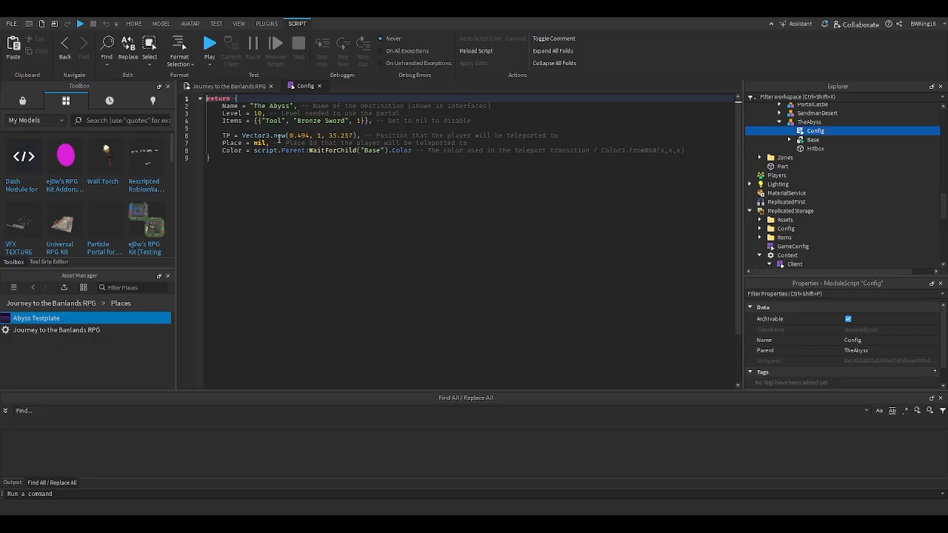
pyautogui.click(319, 85)
pyautogui.scroll(-5, 458, 184)
pyautogui.scroll(4, 460, 185)
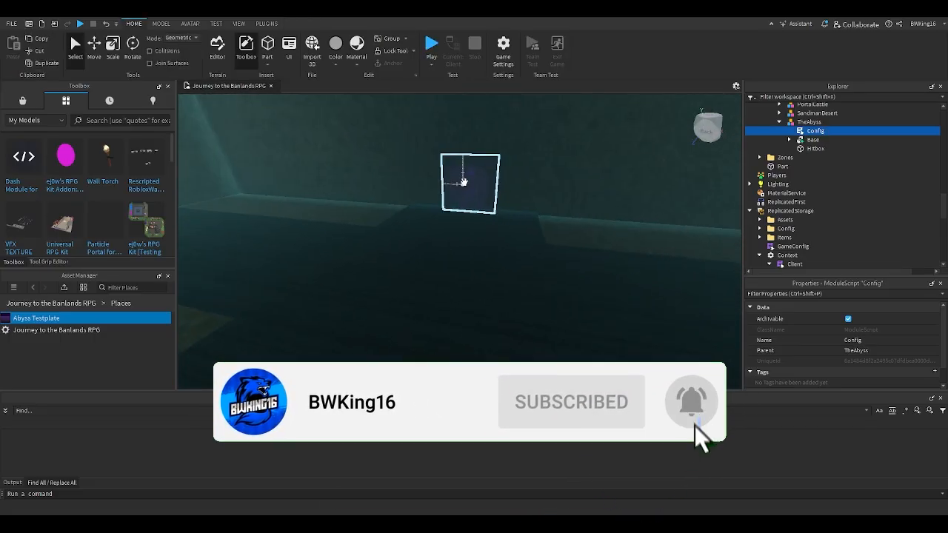
# - Try setting TP to nil in the TheAbyss portal's Config module
pyautogui.click(464, 184)
pyautogui.doubleClick(804, 131)
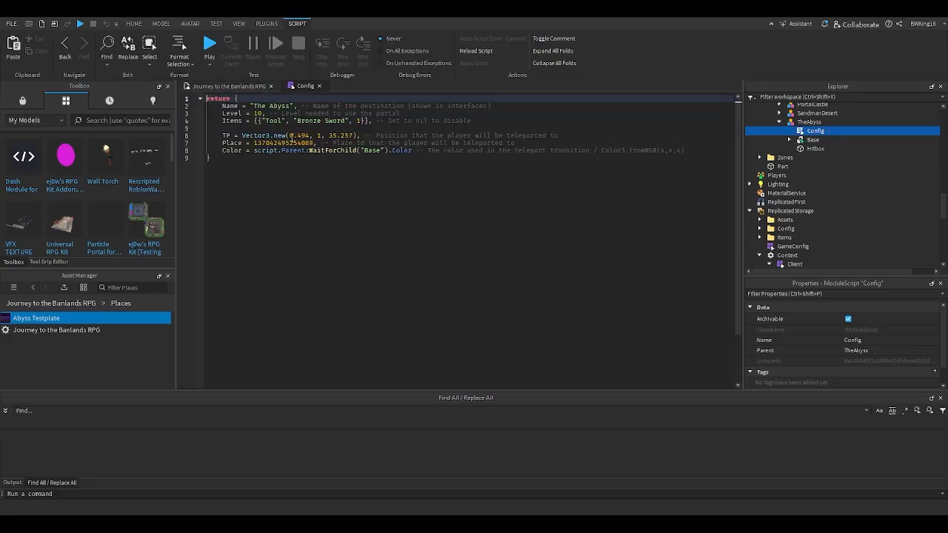
pyautogui.moveTo(240, 135); pyautogui.dragTo(324, 136)
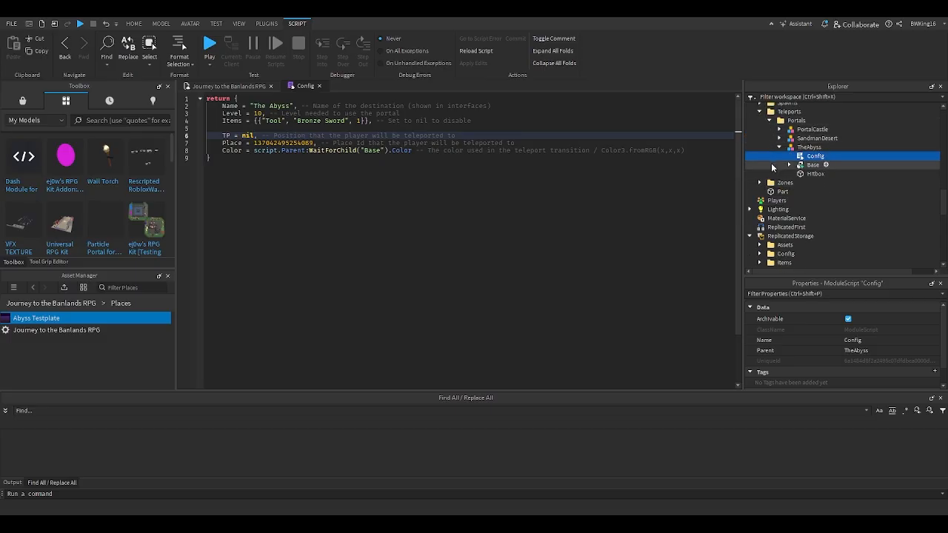
# - Open the GameConfig module in ReplicatedStorage and examine the SpawnLocation coordinates
pyautogui.scroll(-1, 774, 207)
pyautogui.doubleClick(781, 246)
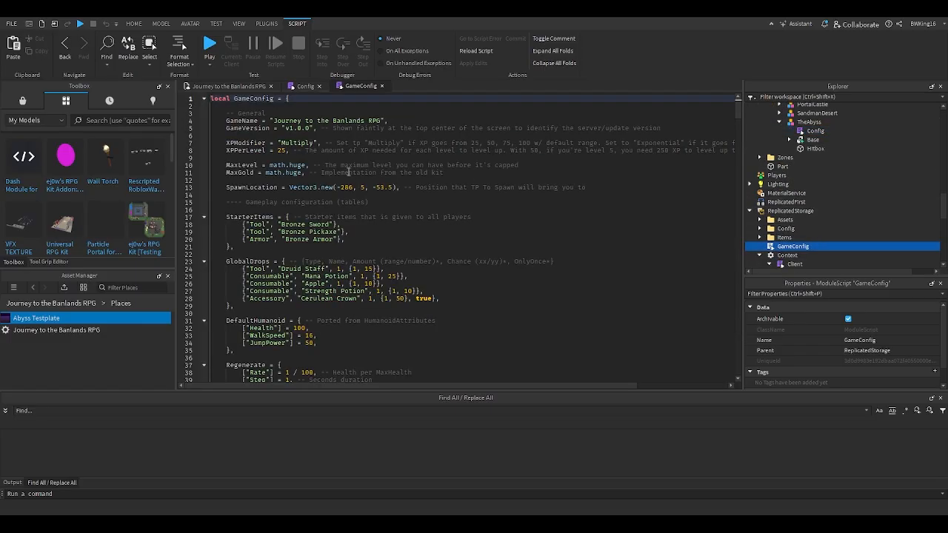
pyautogui.moveTo(339, 188); pyautogui.dragTo(395, 187)
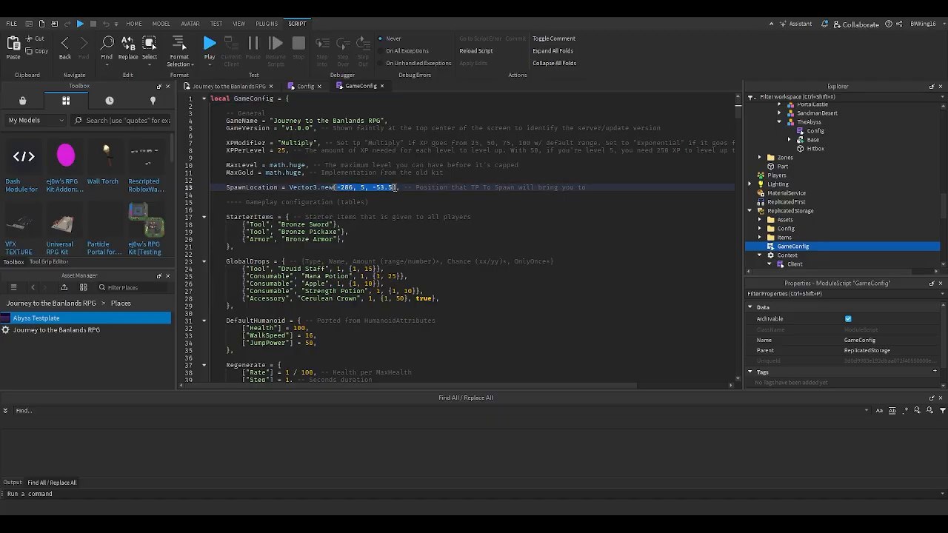
# - Undo the TP edit in the TheAbyss portal's Config, check its vector coordinates, and return to the 3D scene
pyautogui.click(306, 88)
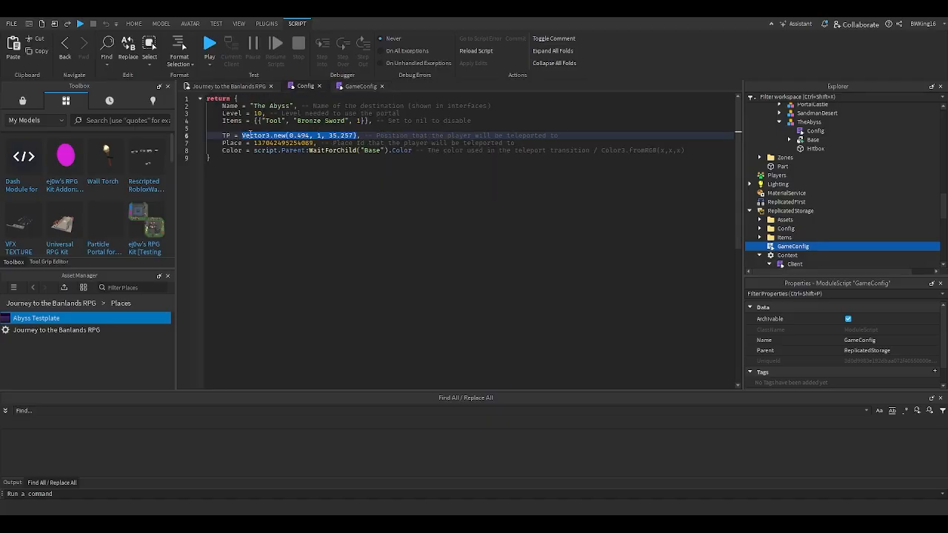
pyautogui.moveTo(289, 136); pyautogui.dragTo(331, 137)
pyautogui.click(235, 86)
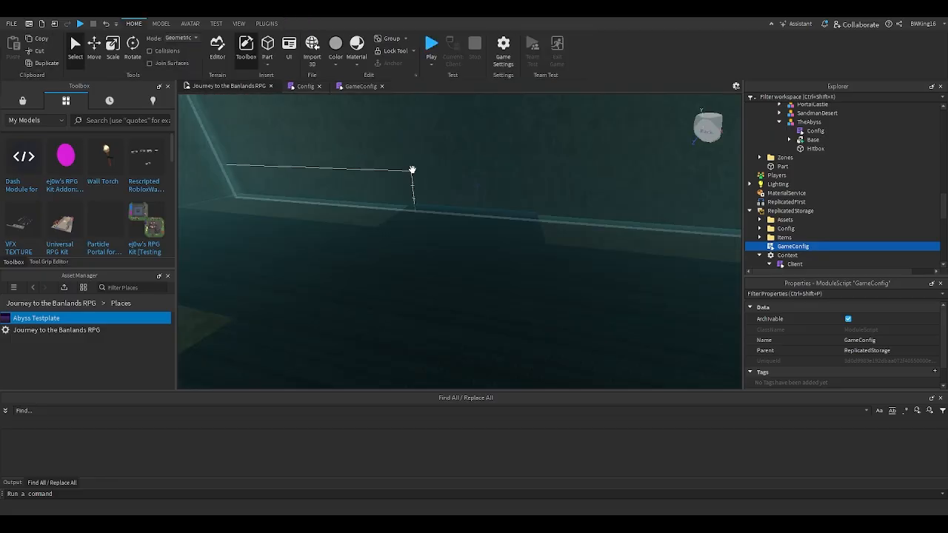
# - Delete the leftover Place Teleports addon folder, including its PortalExample, from Workspace
pyautogui.scroll(2, 786, 174)
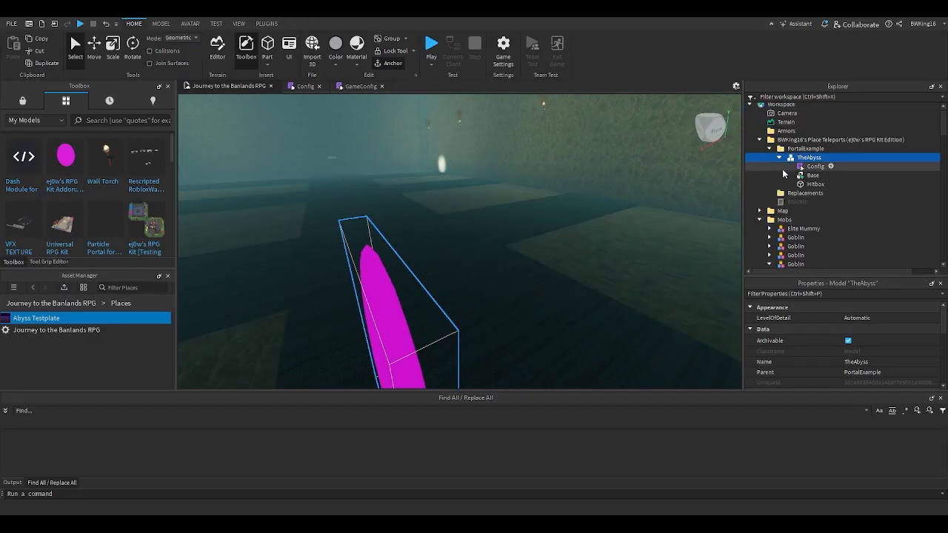
pyautogui.click(787, 150)
pyautogui.click(786, 142)
pyautogui.press('Delete')
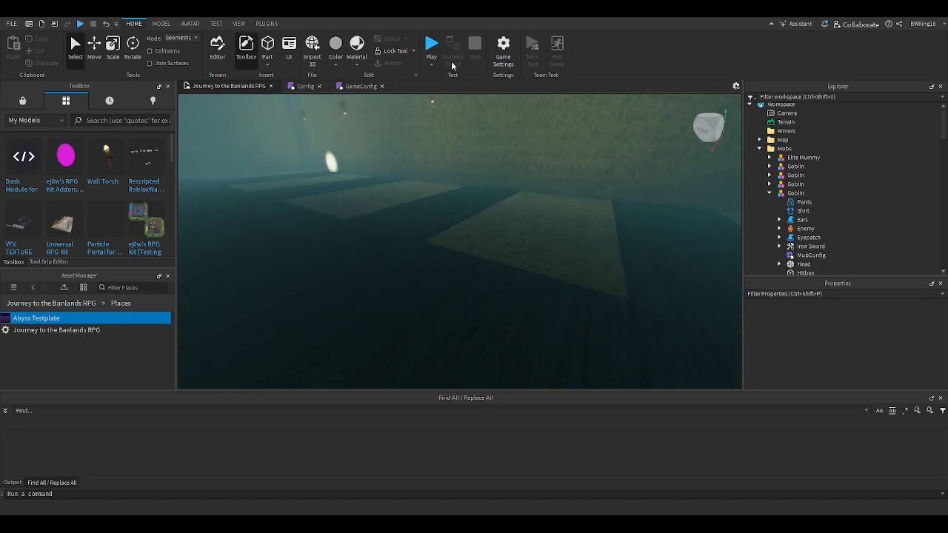
# - Start a playtest, equip the Ruby Sword, and travel through the Portal Castle portal
pyautogui.click(431, 47)
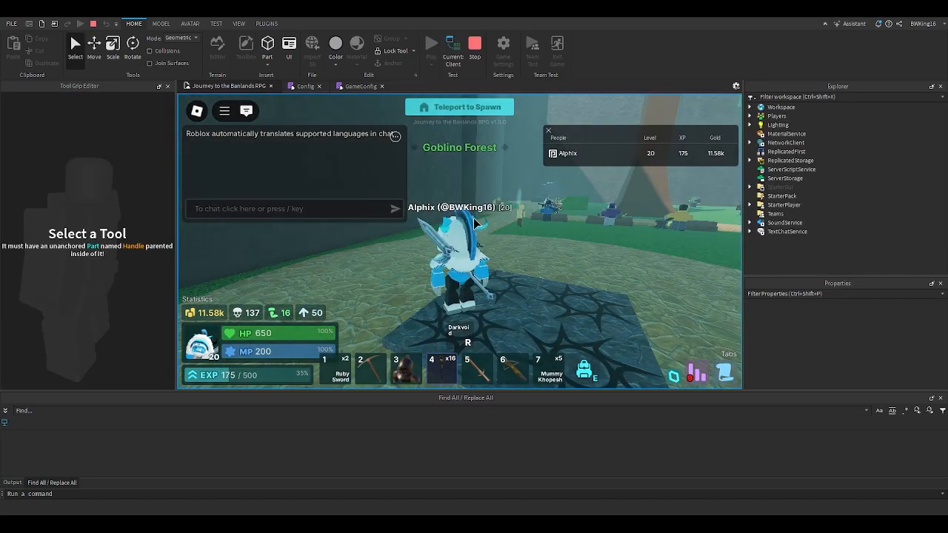
pyautogui.press('w')
pyautogui.press('1')
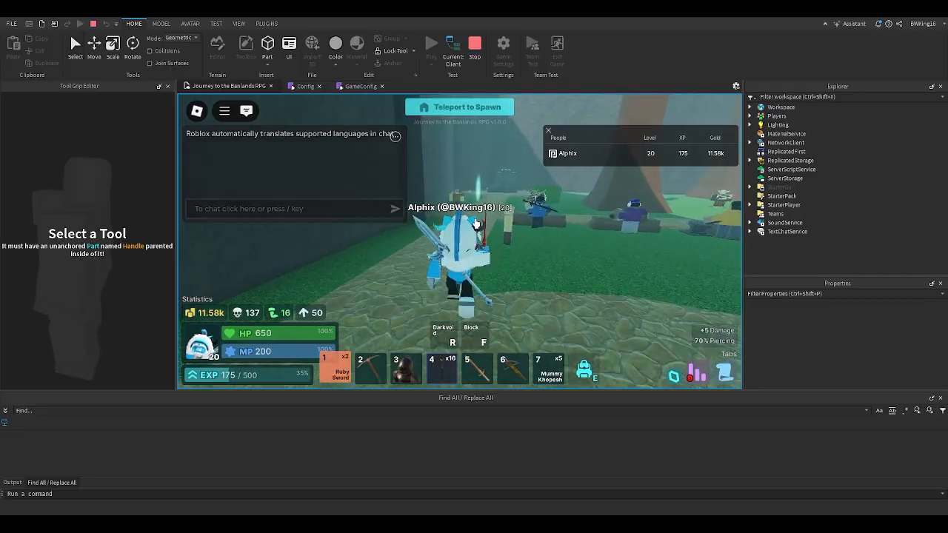
pyautogui.press('w')
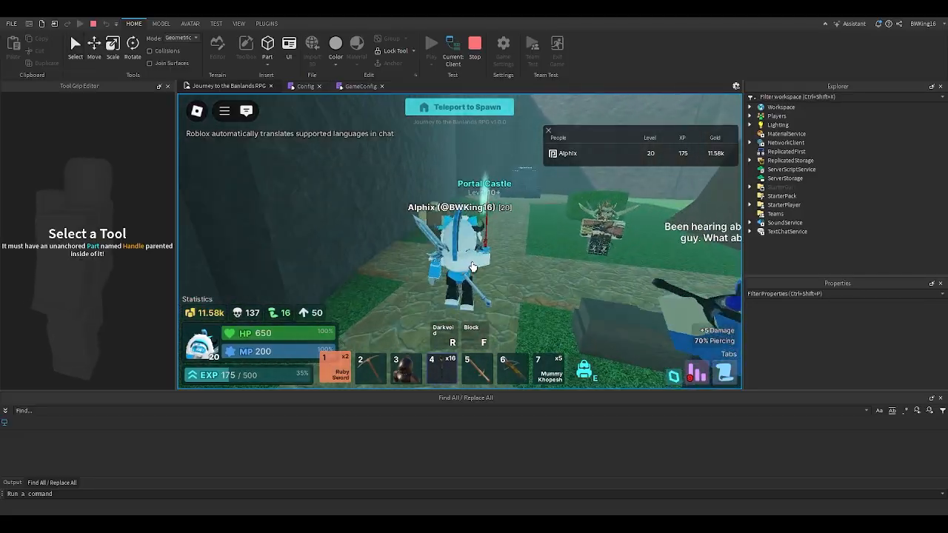
pyautogui.press('w')
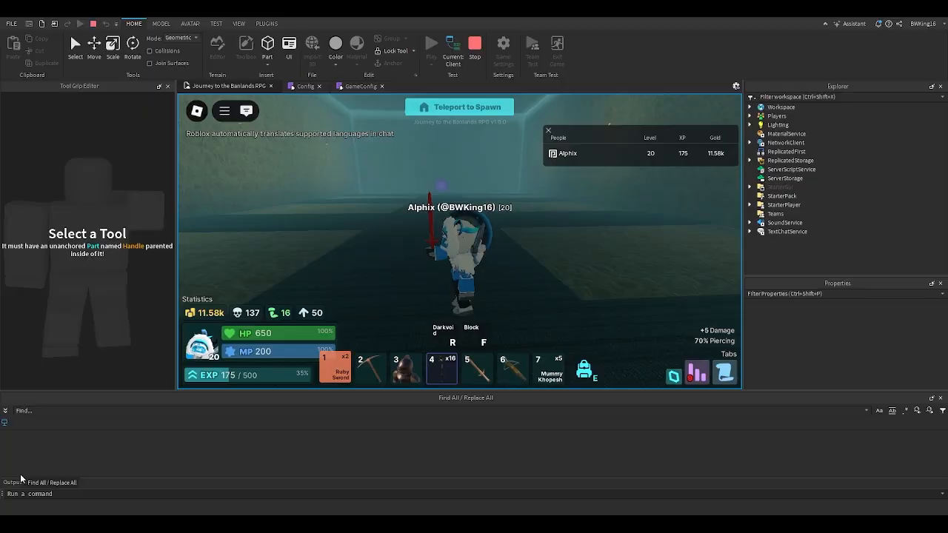
# - Show the Output log and walk the character into The Abyss portal to test the place teleport
pyautogui.scroll(2, 377, 433)
pyautogui.scroll(-2, 377, 433)
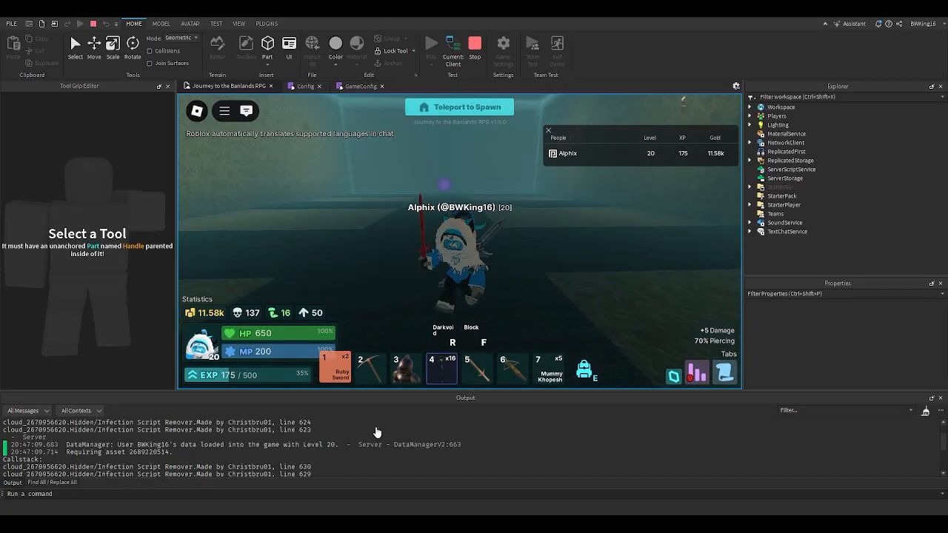
pyautogui.scroll(5, 442, 222)
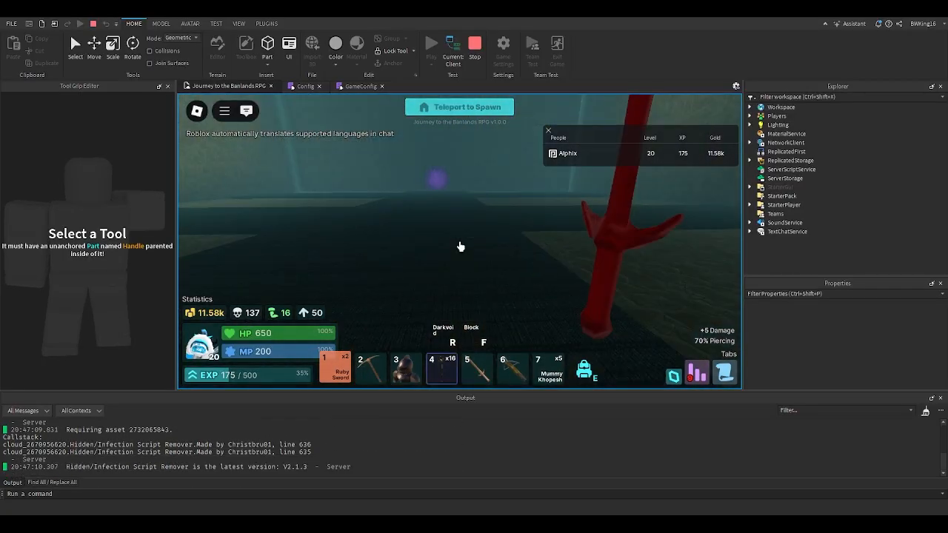
pyautogui.scroll(-5, 460, 246)
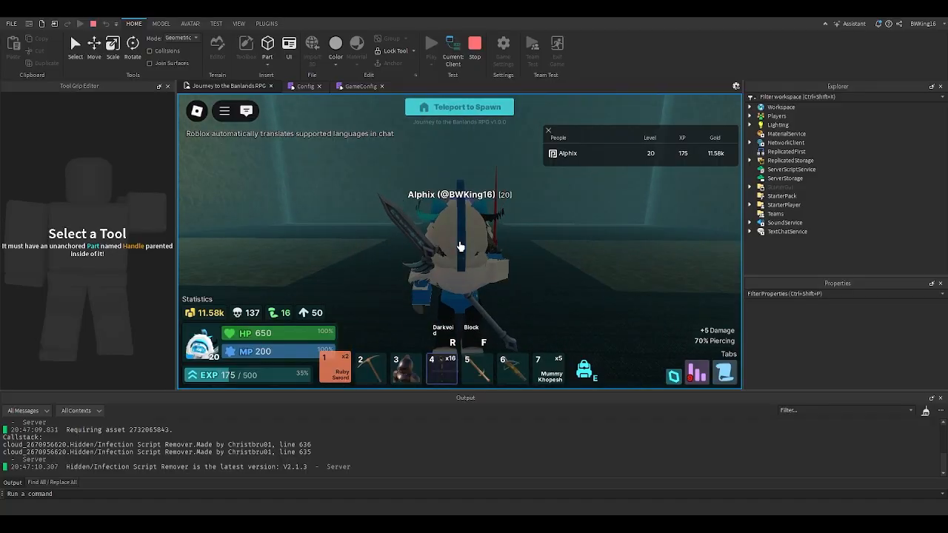
pyautogui.press('w')
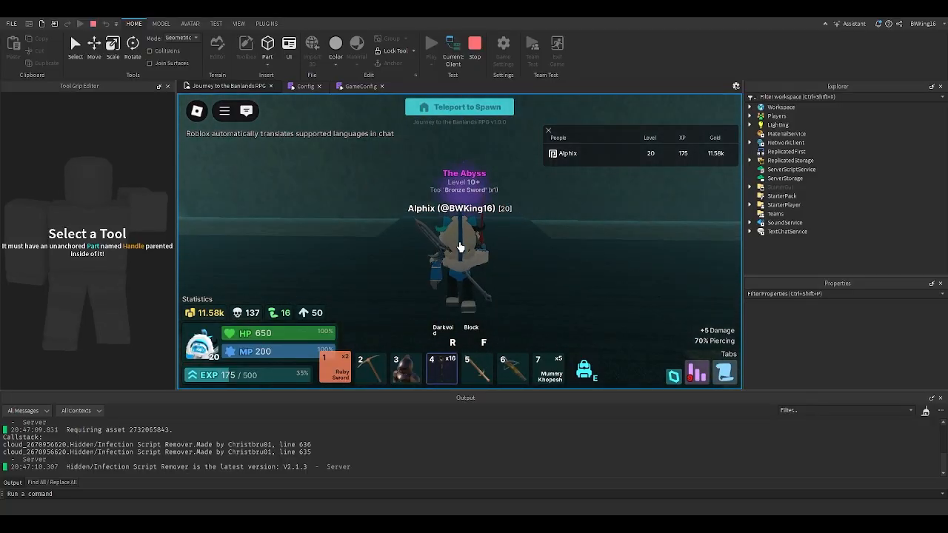
pyautogui.press('w')
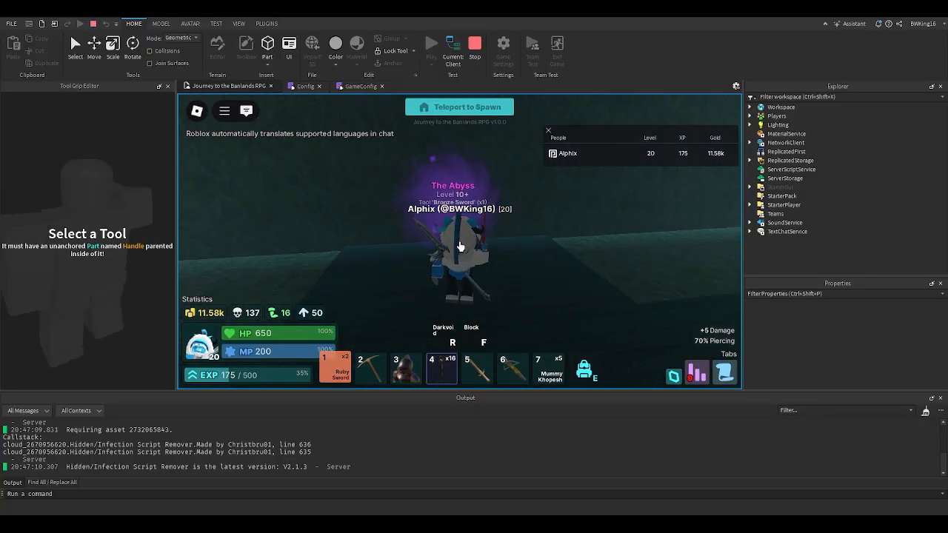
pyautogui.press('w')
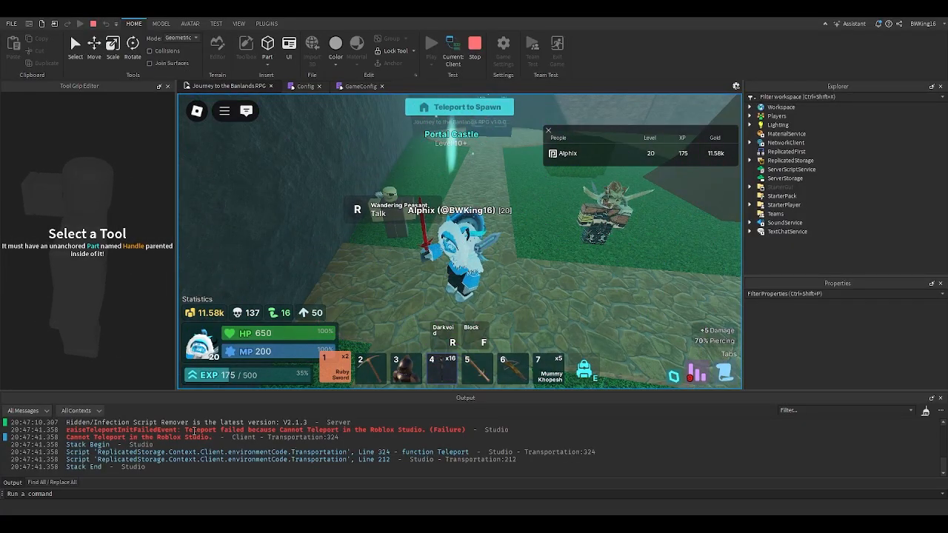
# - Review the teleport messages in the Output log, walk to the Portal Castle portal again, and stop the playtest
pyautogui.press('w')
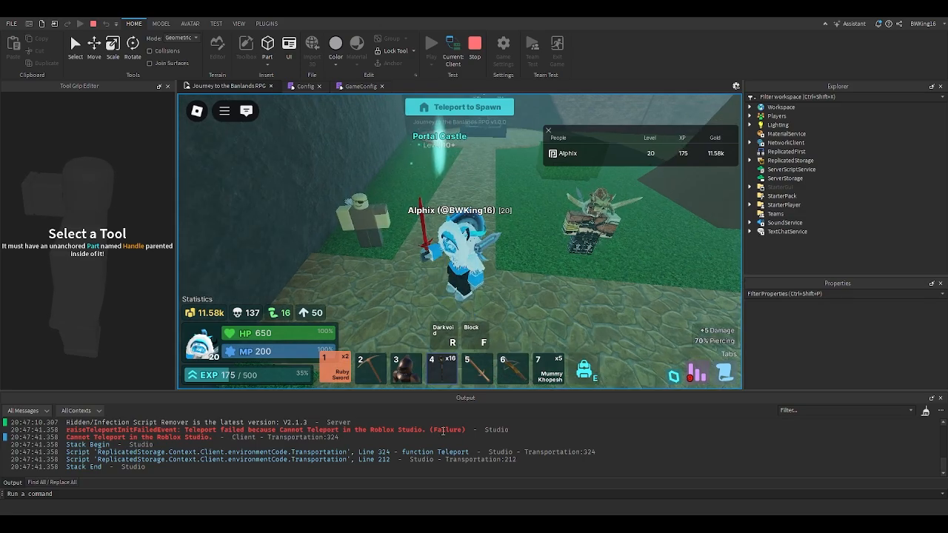
pyautogui.press('w')
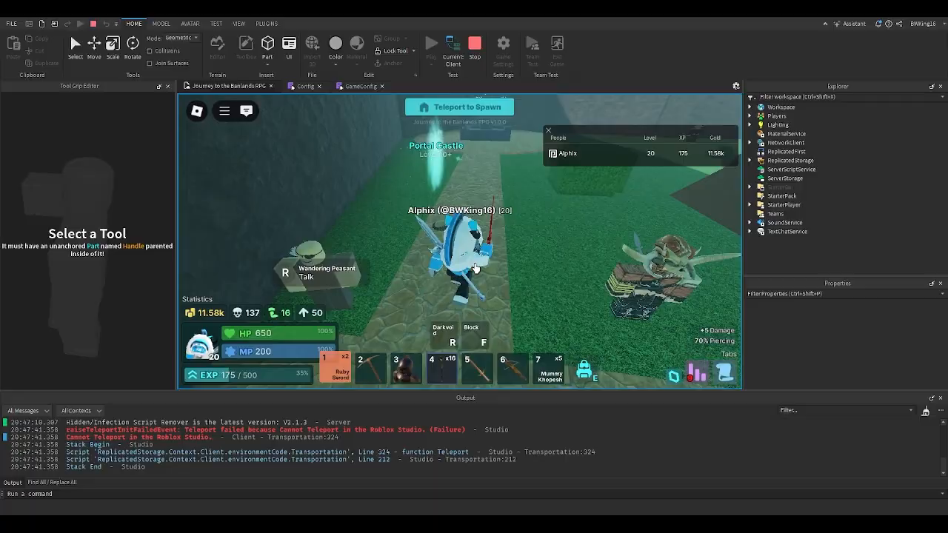
pyautogui.moveTo(476, 268); pyautogui.dragTo(476, 269, button='right')
pyautogui.press('s')
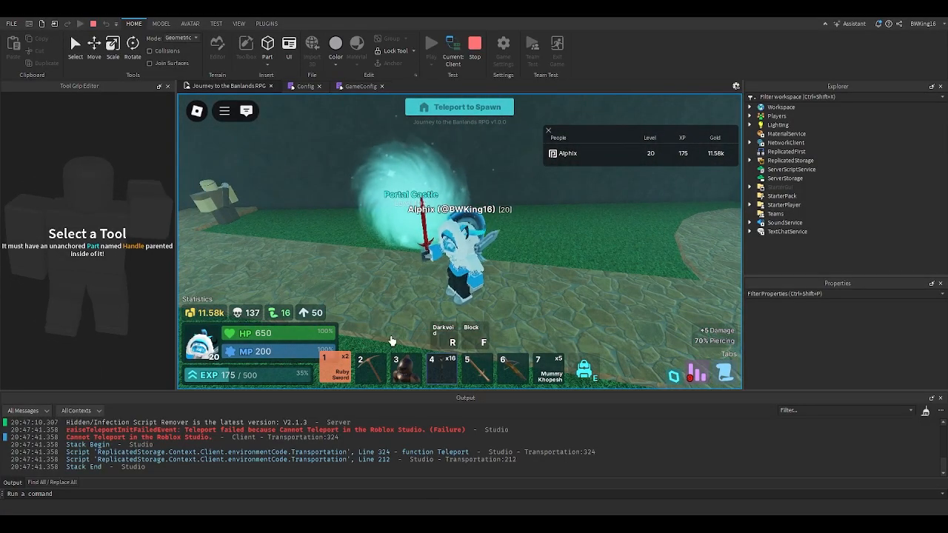
pyautogui.press('a')
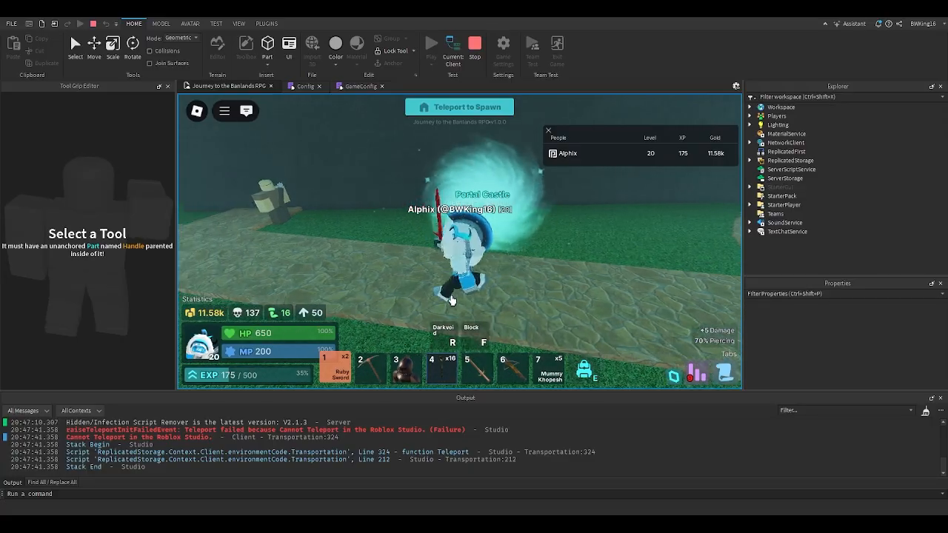
pyautogui.click(475, 46)
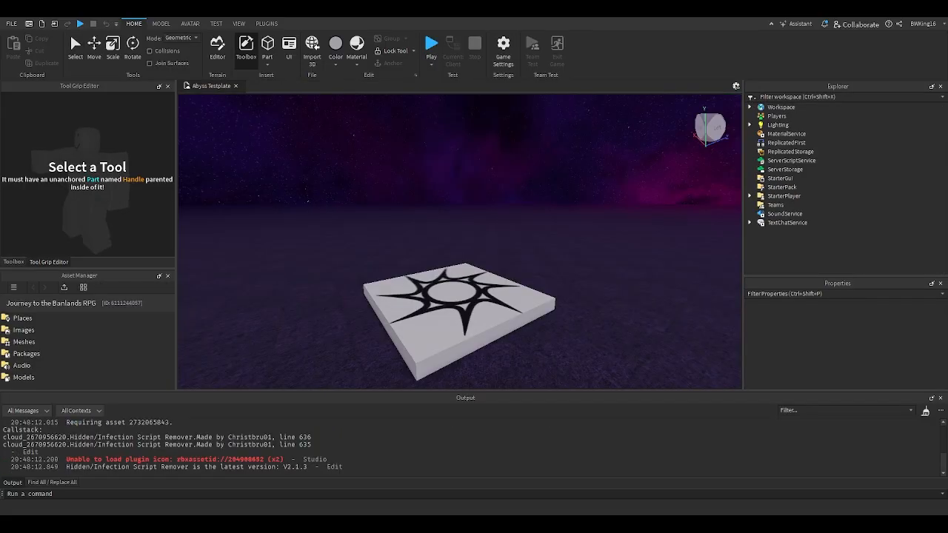
# - Open the Abyss Testplate place and look over its spawn pad and surroundings
pyautogui.moveTo(508, 299); pyautogui.dragTo(515, 300, button='right')
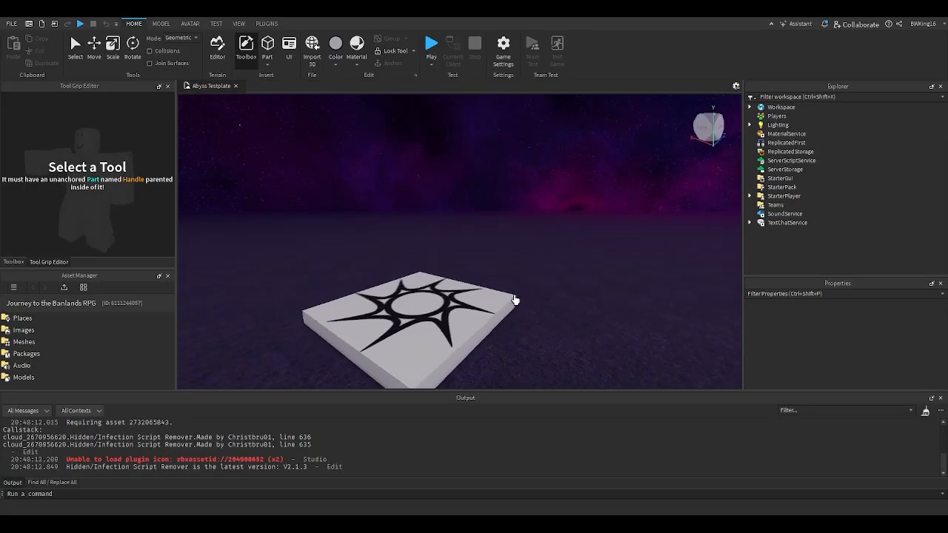
pyautogui.moveTo(516, 221)
pyautogui.mouseDown(button='right')
pyautogui.moveTo(491, 218)
pyautogui.moveTo(491, 208)
pyautogui.moveTo(522, 228)
pyautogui.mouseUp(button='right')
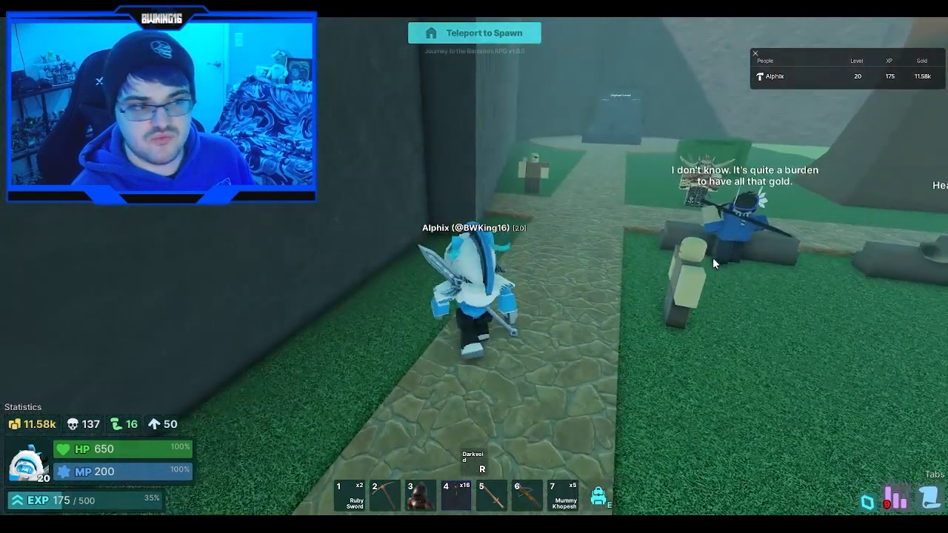
# - In the live Roblox game, walk the character through the Portal Castle portal and into the castle hall
pyautogui.press('w')
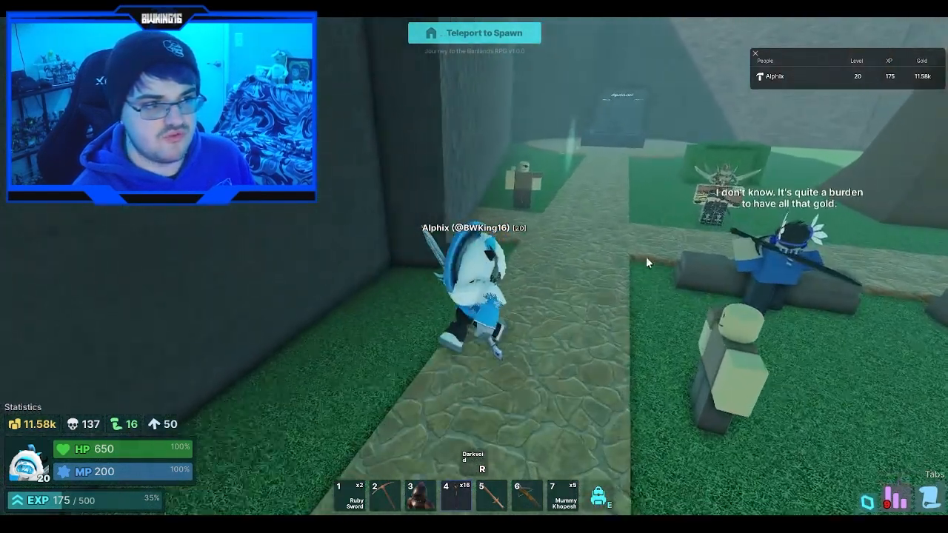
pyautogui.press('w')
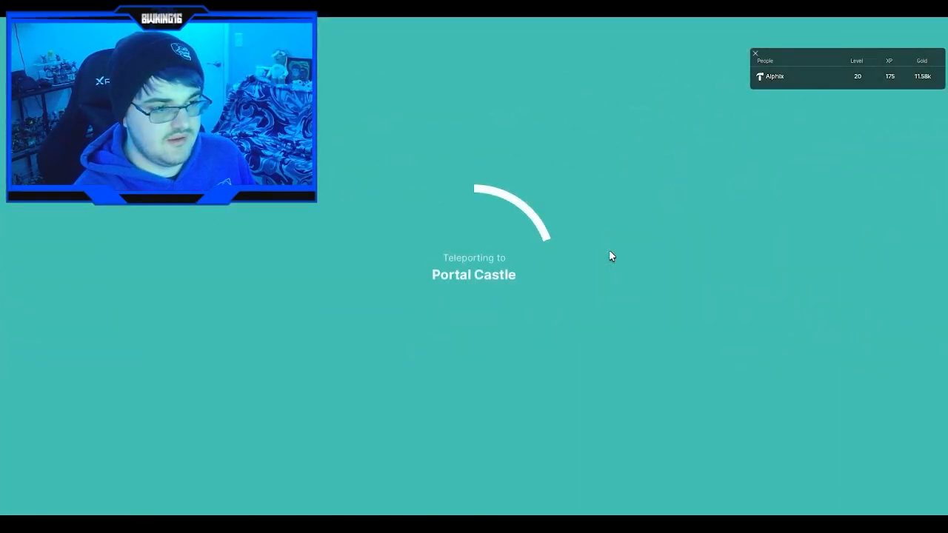
pyautogui.press('w')
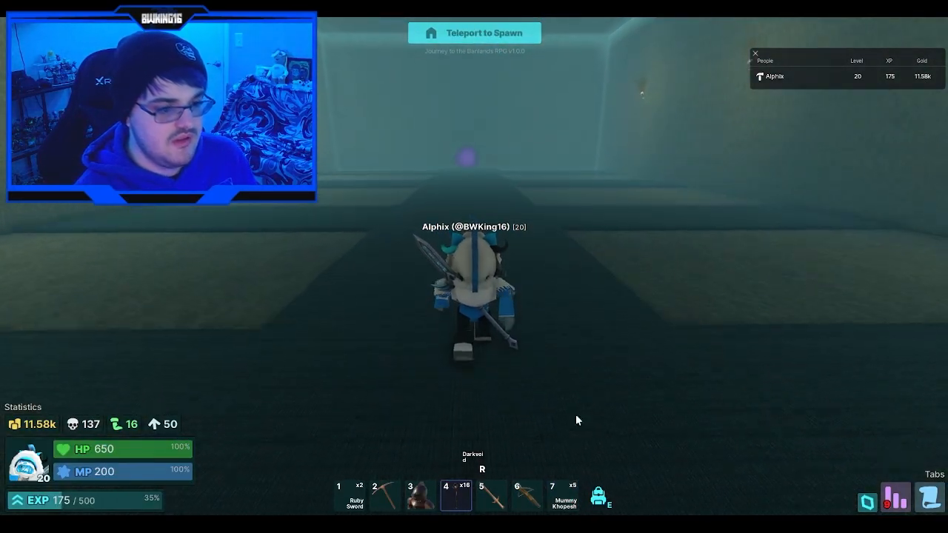
# - Walk down the Portal Castle hall into The Abyss portal to test the place teleport
pyautogui.scroll(5, 466, 207)
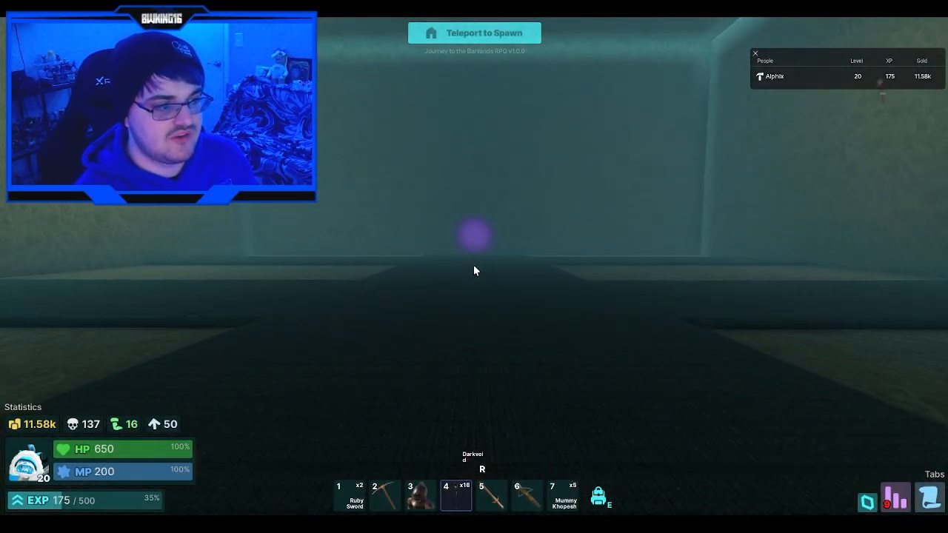
pyautogui.press('w')
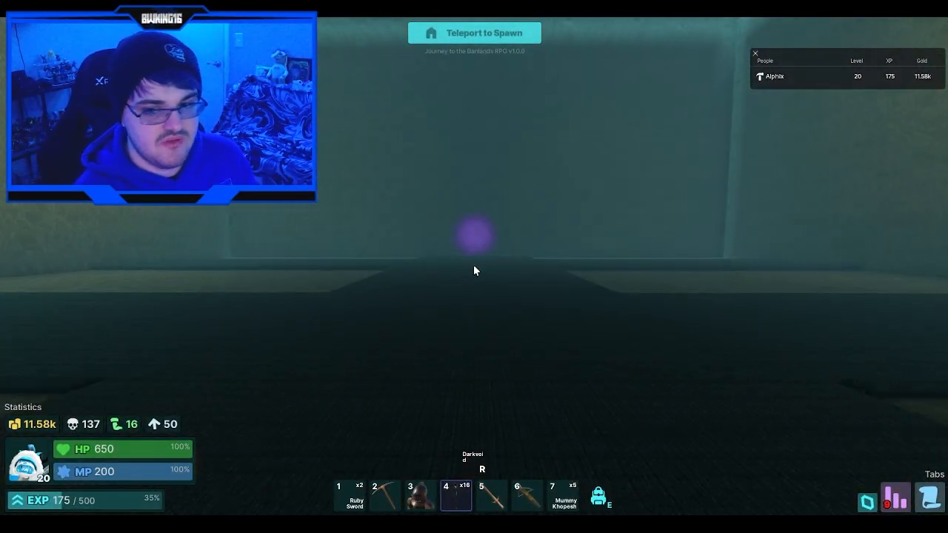
pyautogui.press('w')
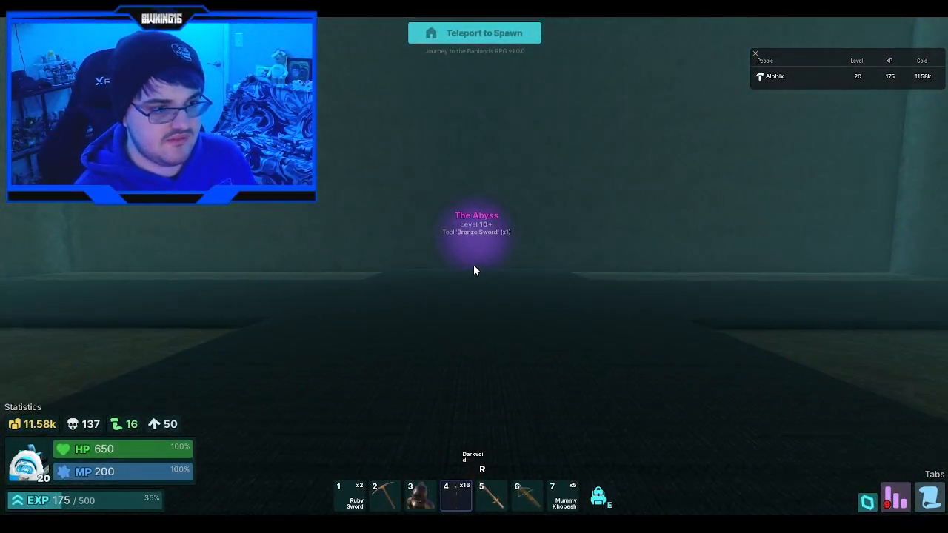
pyautogui.scroll(-4, 474, 271)
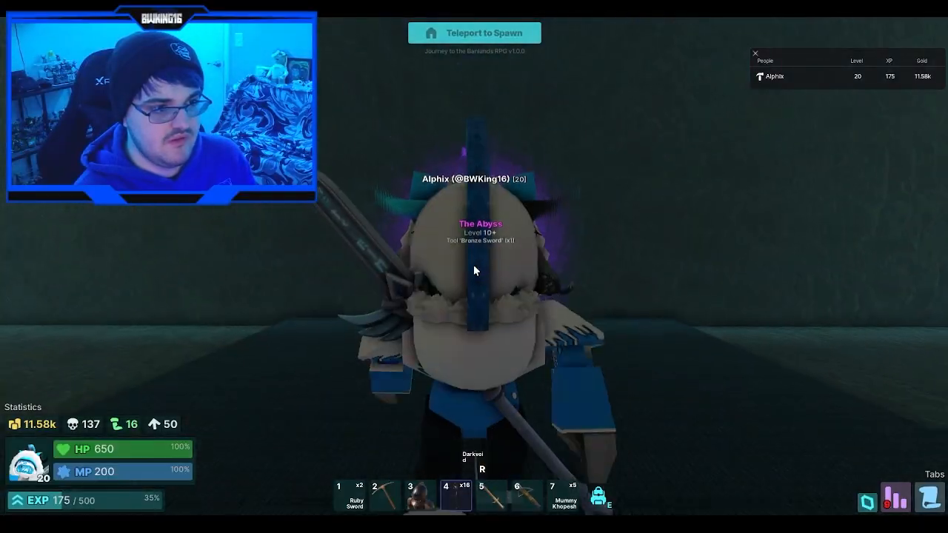
pyautogui.press('w')
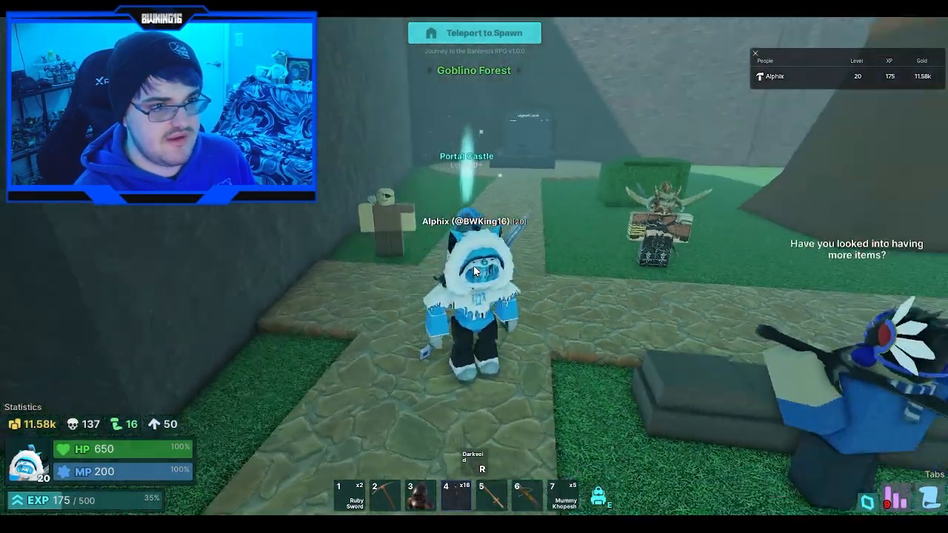
# - Walk the character off the spawn pad in the Abyss place and examine the ground and sky from several angles
pyautogui.press('s')
pyautogui.moveTo(475, 271); pyautogui.dragTo(474, 272, button='right')
pyautogui.press('d')
pyautogui.press('d')
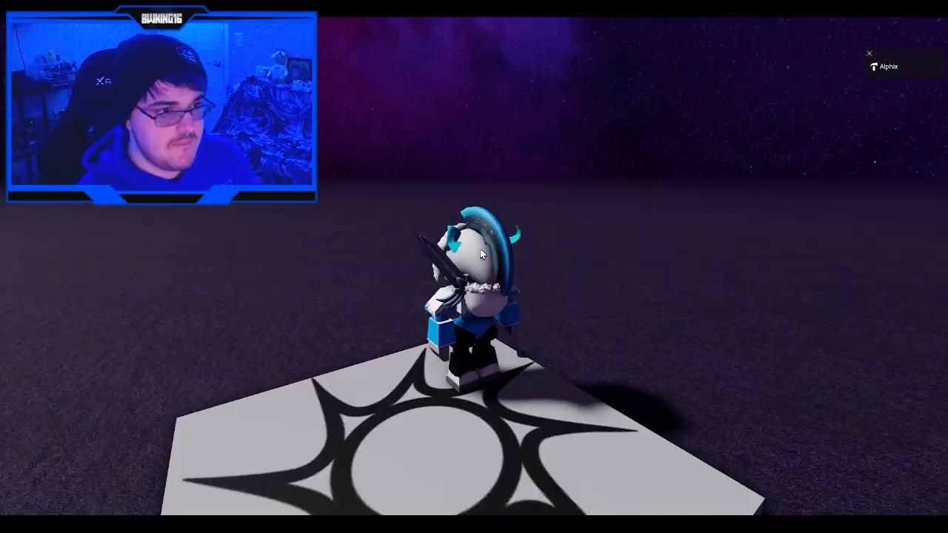
pyautogui.moveTo(480, 254); pyautogui.dragTo(480, 253, button='right')
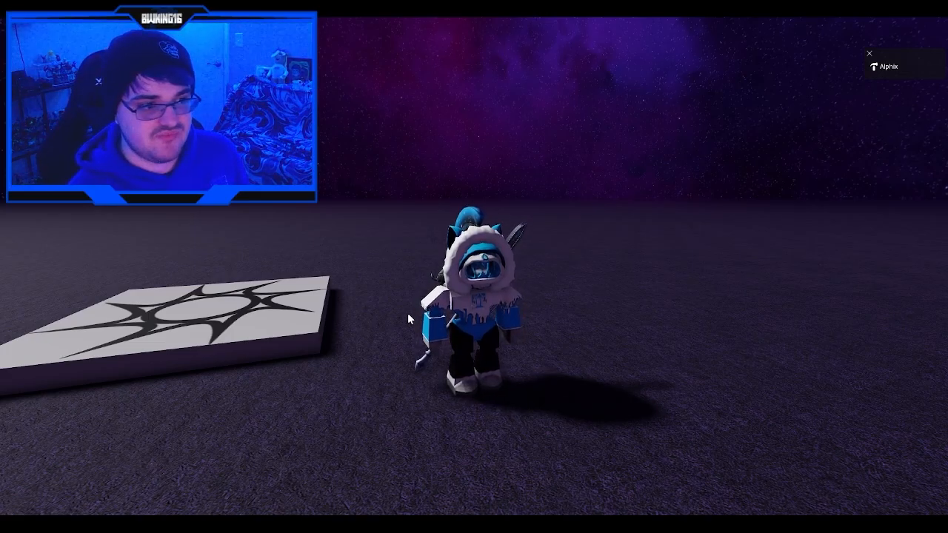
pyautogui.moveTo(408, 312); pyautogui.dragTo(441, 314, button='right')
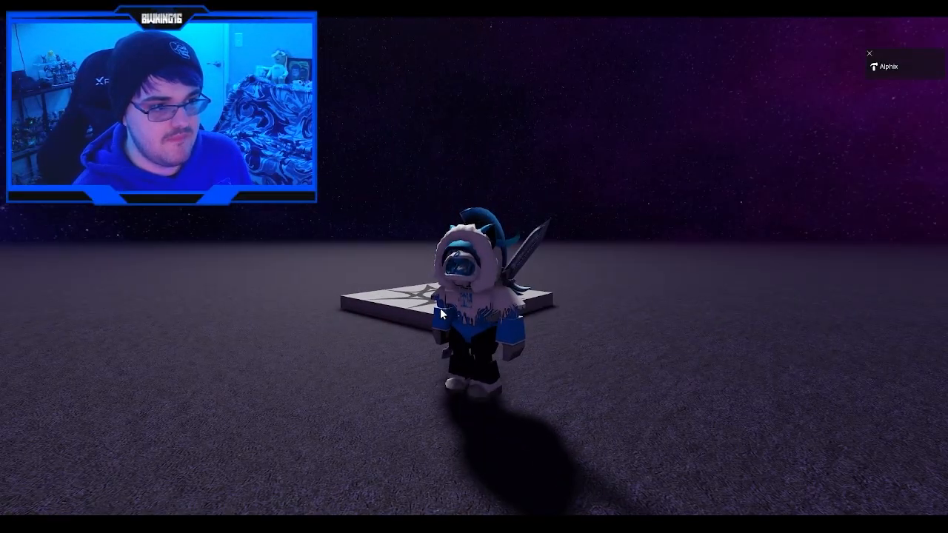
pyautogui.scroll(5, 442, 314)
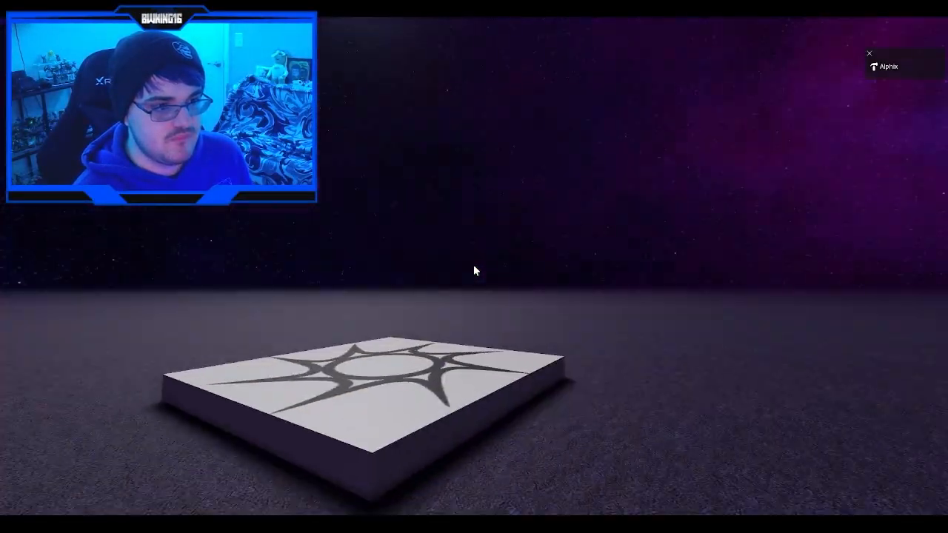
pyautogui.scroll(-1, 475, 271)
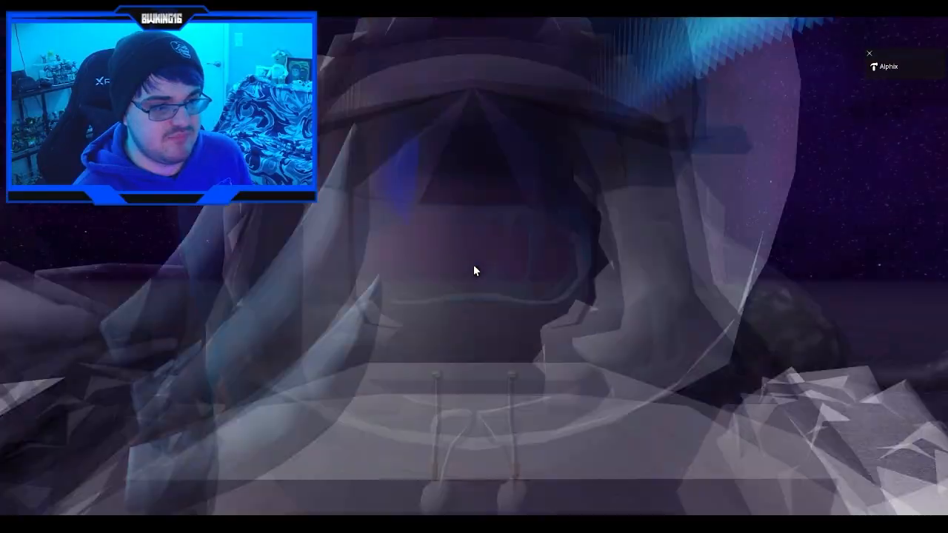
pyautogui.scroll(-5, 475, 271)
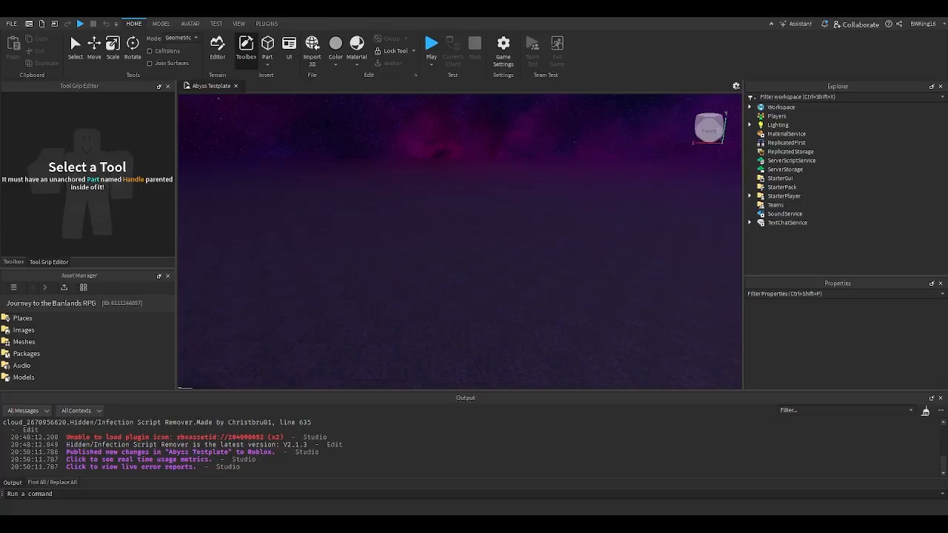
pyautogui.press('s')
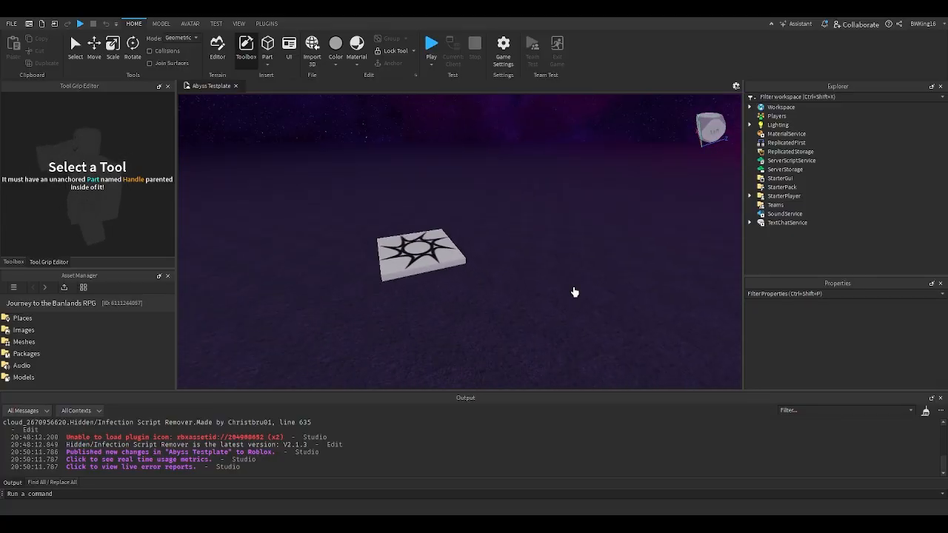
pyautogui.press('q')
pyautogui.moveTo(569, 284); pyautogui.dragTo(569, 285, button='right')
pyautogui.press('w')
pyautogui.press('s')
pyautogui.press('a')
pyautogui.press('s')
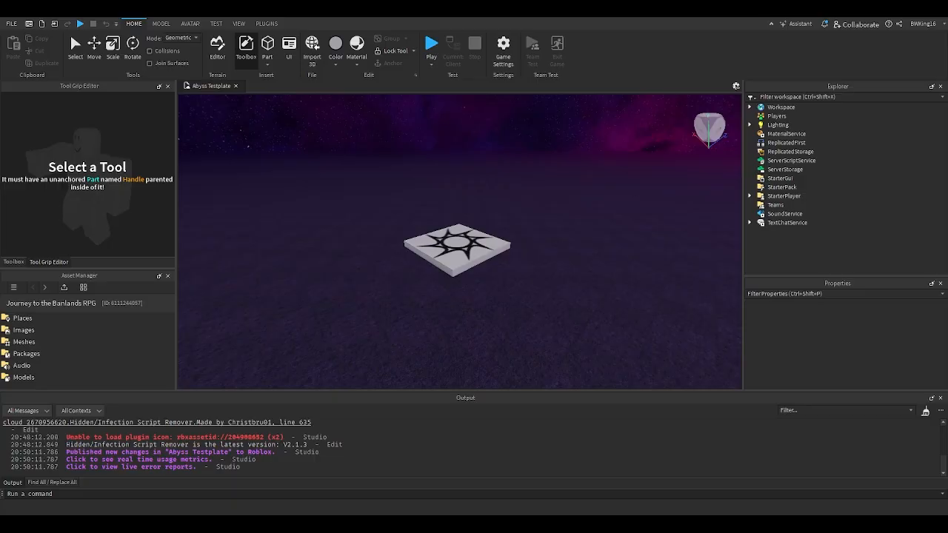
# - Paste the copied Armors, Map, Mobs, NPCs, Props, Spawns, Teleports and Zones folders into the Workspace of Abyss Testplate
pyautogui.click(750, 107)
pyautogui.moveTo(639, 192); pyautogui.dragTo(639, 192, button='right')
pyautogui.press('e')
pyautogui.click(769, 136)
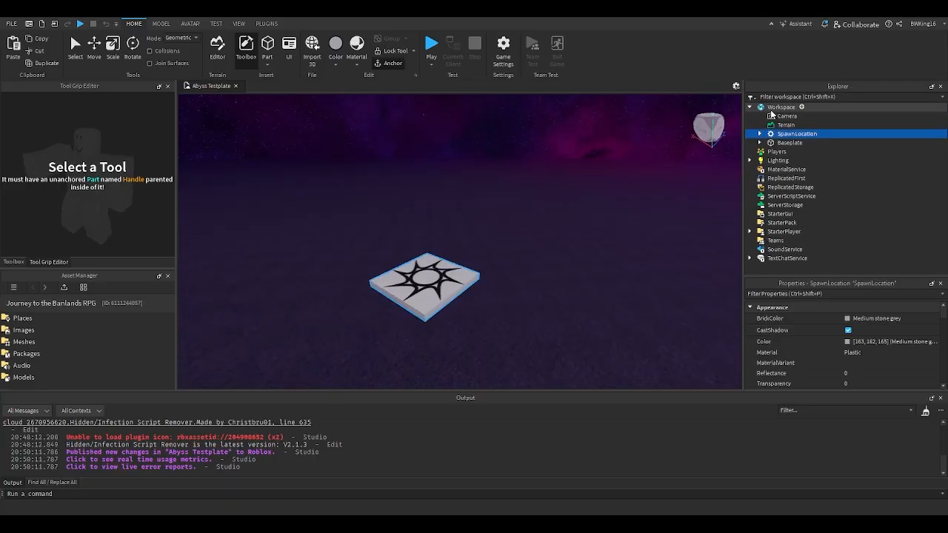
pyautogui.click(781, 108)
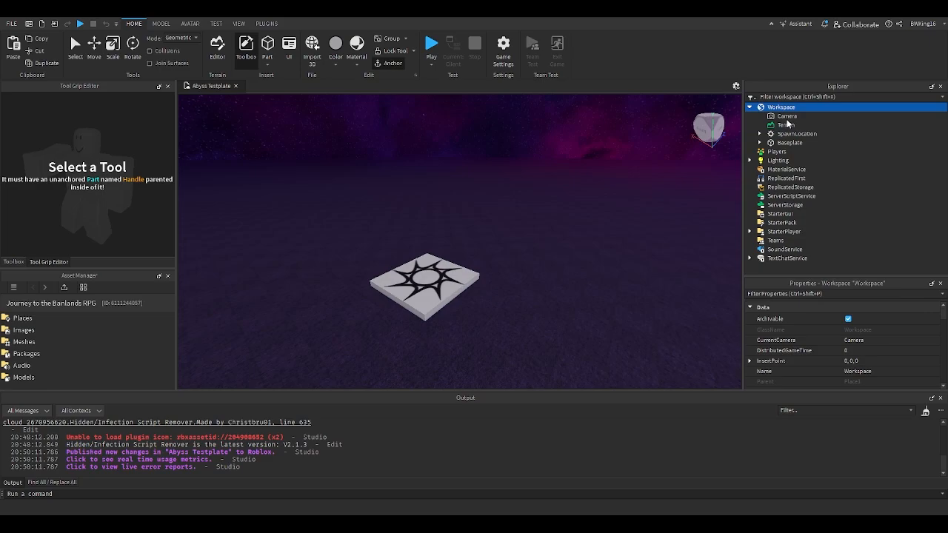
pyautogui.hotkey('ctrl', 'v')
pyautogui.press('Delete')
pyautogui.click(779, 109)
pyautogui.hotkey('ctrl', 'v')
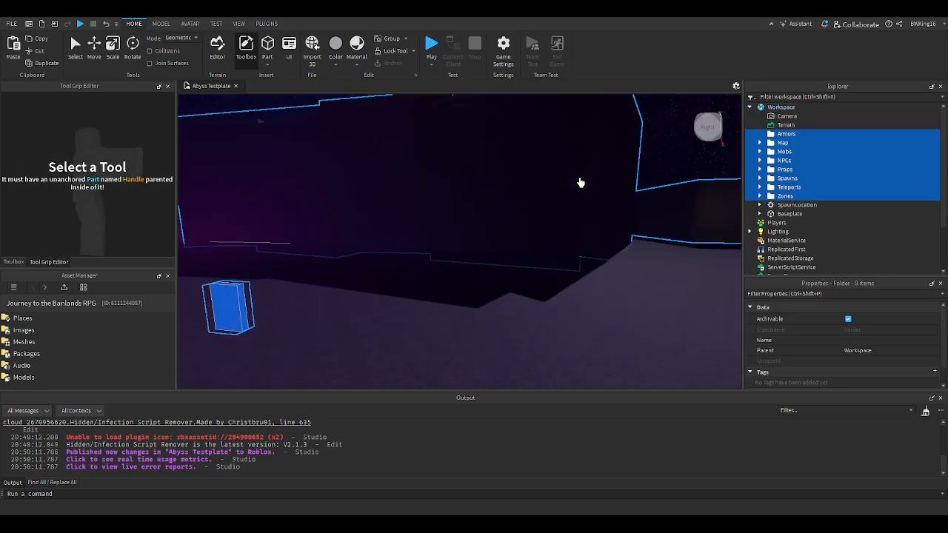
# - Delete the three world folders under Worlds and the Dark Forest door from the Map folder
pyautogui.click(759, 142)
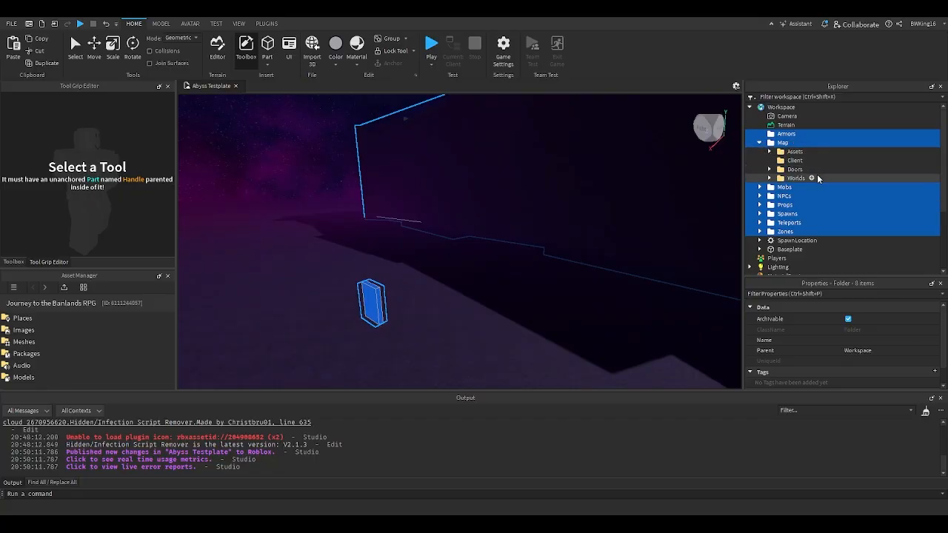
pyautogui.click(770, 179)
pyautogui.click(869, 203)
pyautogui.keyDown('shift'); pyautogui.click(865, 190); pyautogui.keyUp('shift')
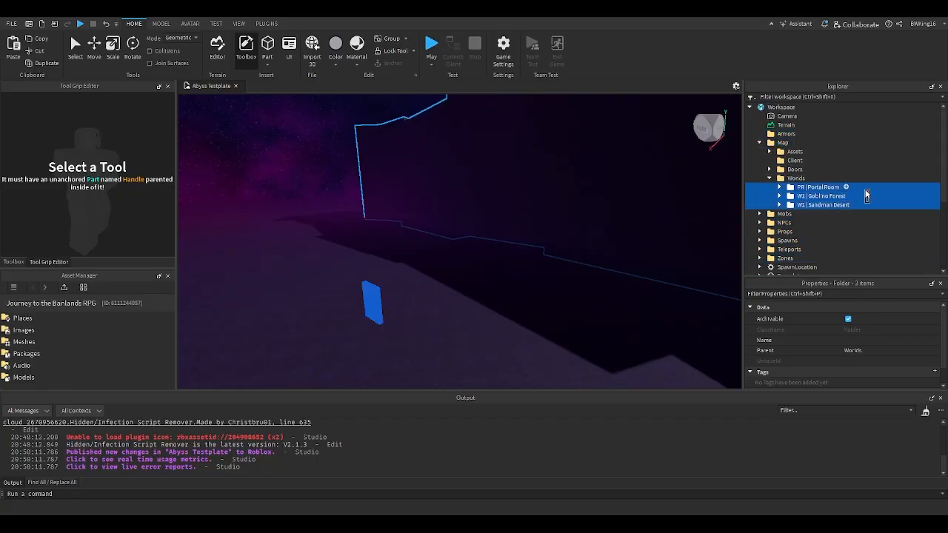
pyautogui.press('Delete')
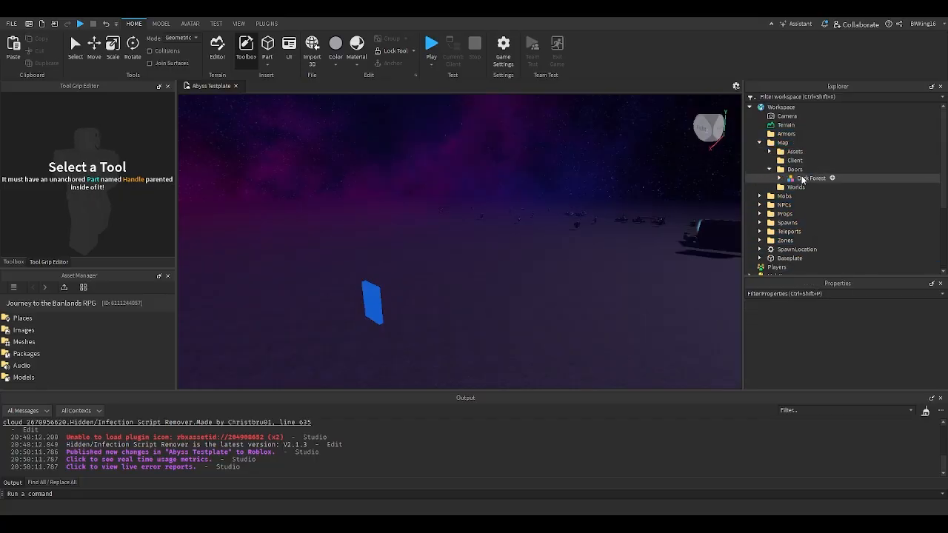
pyautogui.click(802, 179)
pyautogui.press('Delete')
# - Check the Leaderboard, Healing Fountain and Chest models in the Map's Assets folder, and collapse Map
pyautogui.click(770, 152)
pyautogui.click(827, 180)
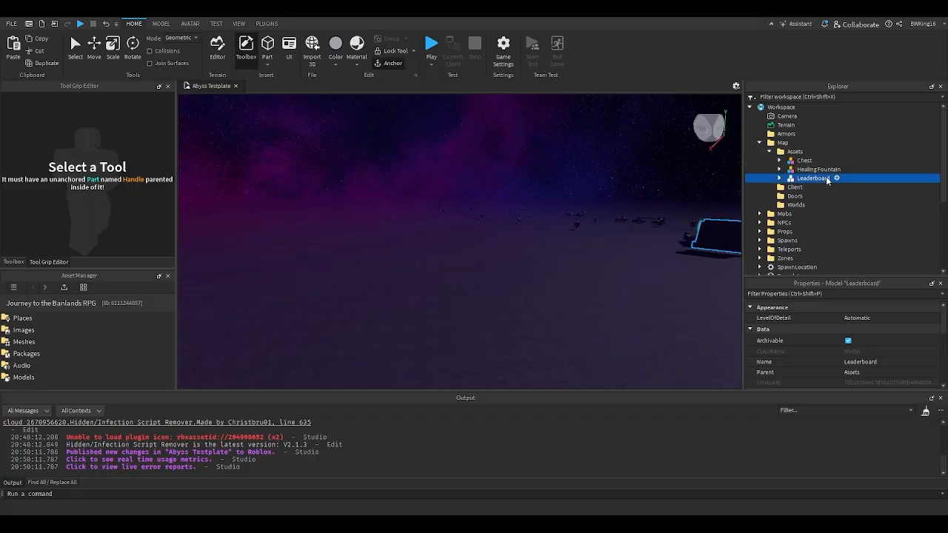
pyautogui.click(815, 171)
pyautogui.click(807, 162)
pyautogui.click(796, 153)
pyautogui.click(760, 143)
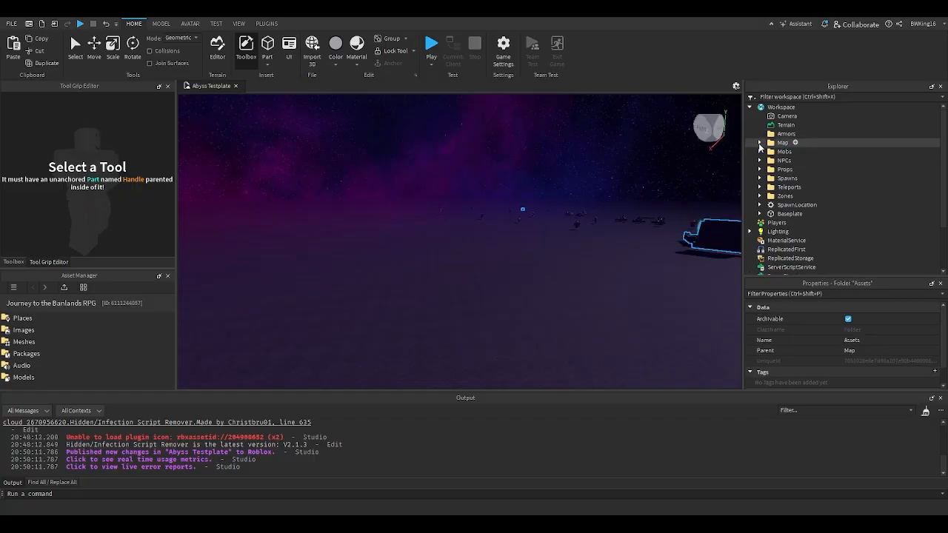
# - Delete the surplus mobs copied into the Mobs folder, including the Elite Mummy, Mummy, Pirate Goblins and Thieves
pyautogui.click(760, 153)
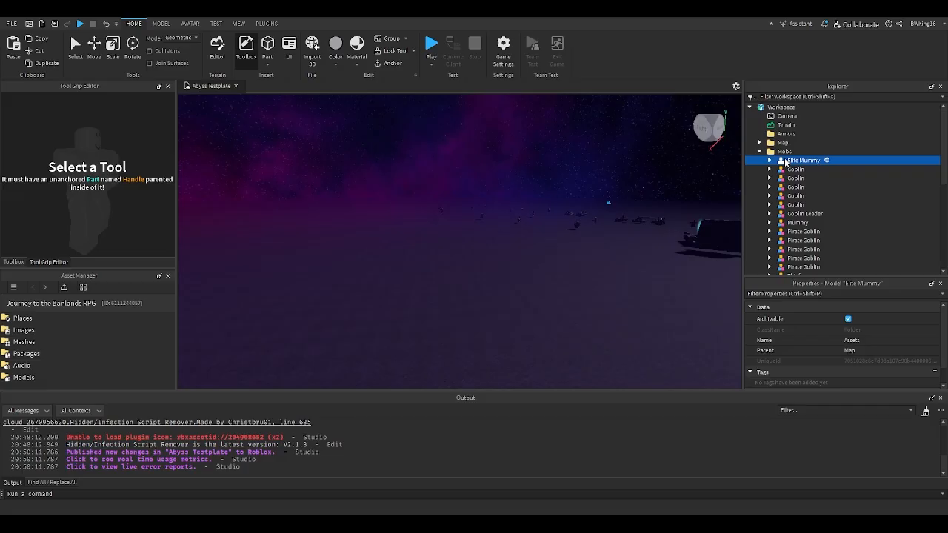
pyautogui.scroll(-4, 799, 189)
pyautogui.keyDown('shift'); pyautogui.click(793, 185); pyautogui.keyUp('shift')
pyautogui.scroll(3, 793, 187)
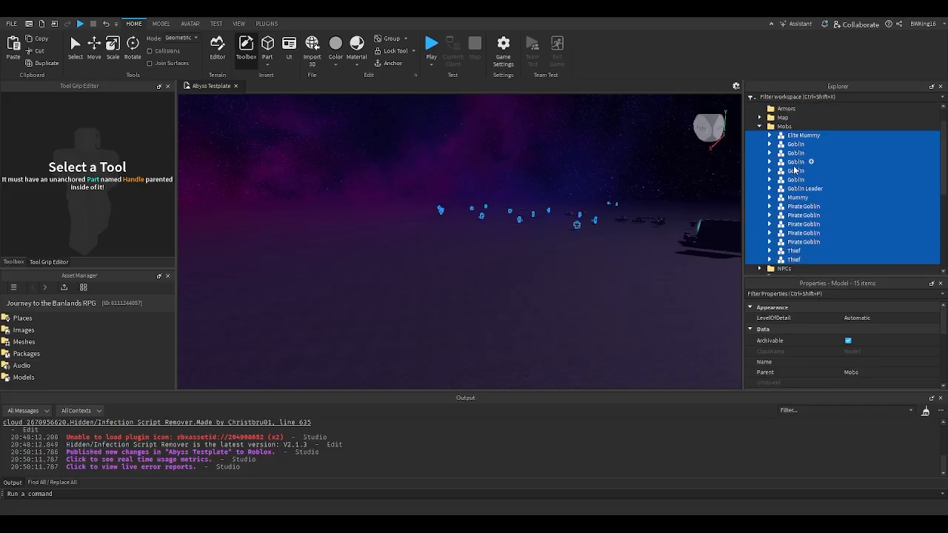
pyautogui.click(760, 126)
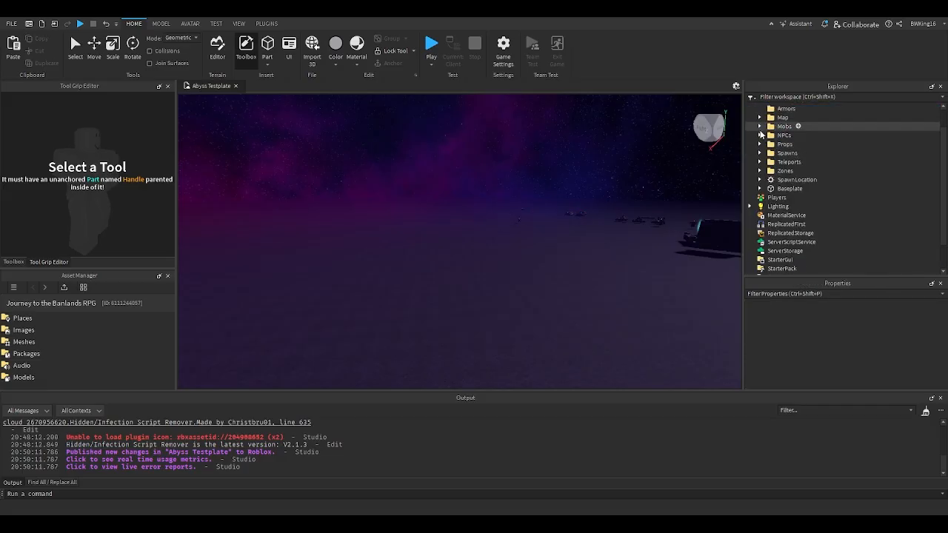
# - Delete all the models from Chronoterminus to Shop in the NPCs folder
pyautogui.click(760, 135)
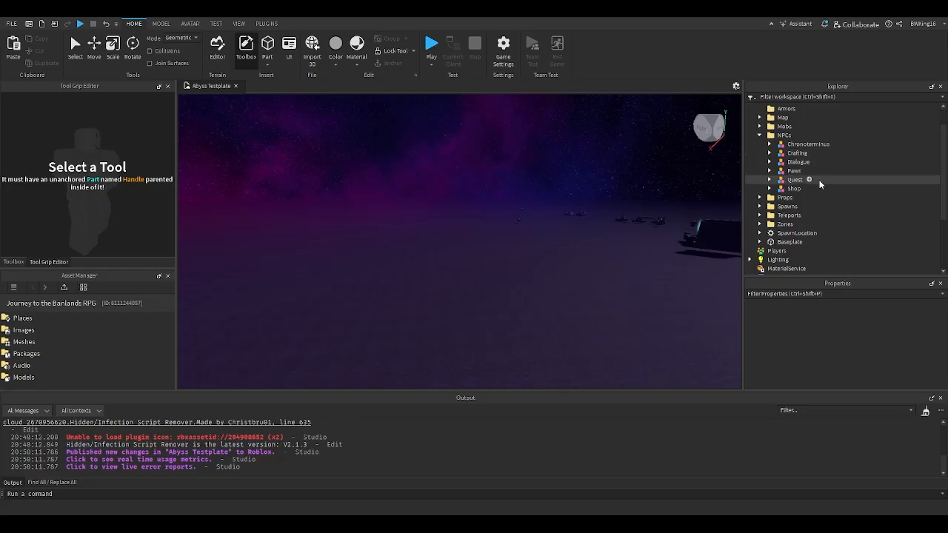
pyautogui.moveTo(822, 185); pyautogui.dragTo(810, 146)
pyautogui.press('Delete')
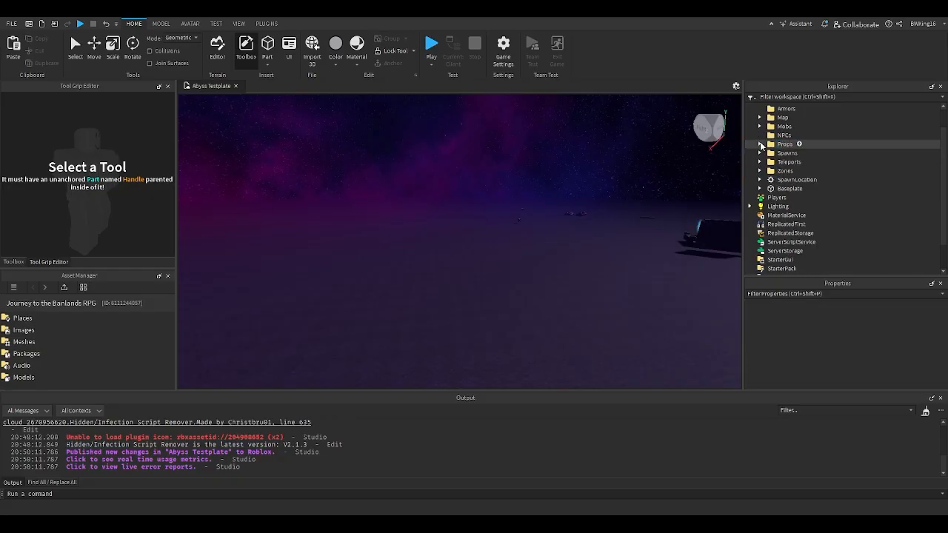
# - Delete the contents of the Props and Spawns folders, keeping the empty folders
pyautogui.click(760, 145)
pyautogui.keyDown('shift'); pyautogui.click(836, 153); pyautogui.keyUp('shift')
pyautogui.press('Delete')
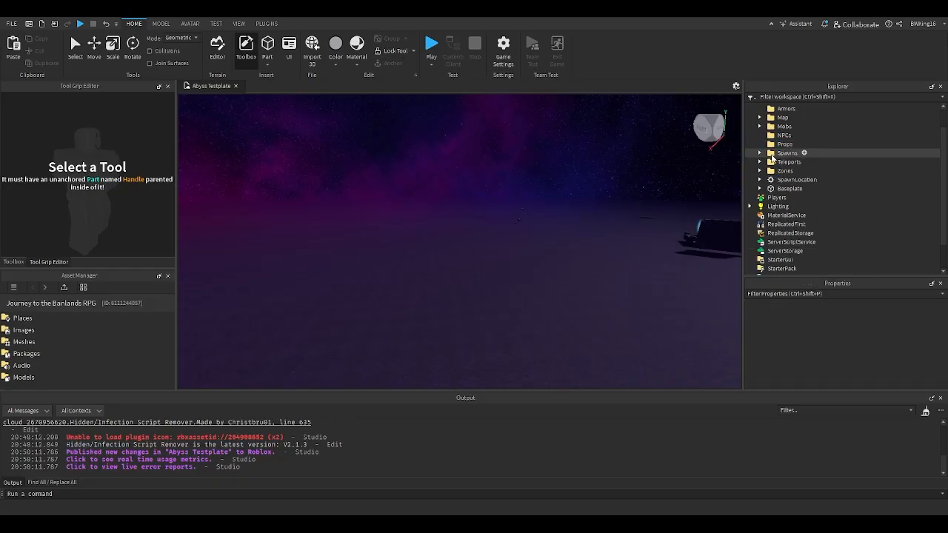
pyautogui.click(760, 153)
pyautogui.moveTo(846, 186); pyautogui.dragTo(843, 158)
pyautogui.press('Delete')
# - Delete the SandmanDesert and TheAbyss portals from the Portals folder under Teleports, keeping PortalCastle
pyautogui.click(761, 162)
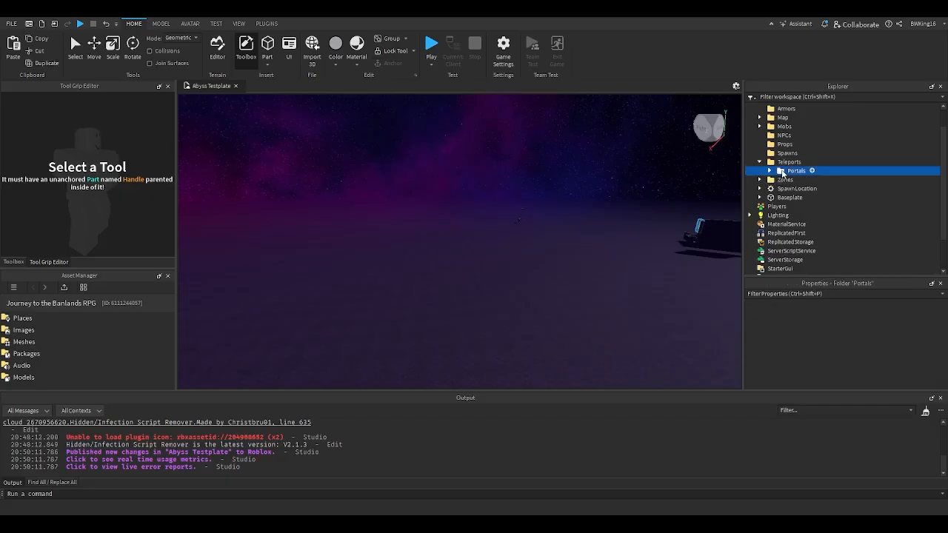
pyautogui.press('f')
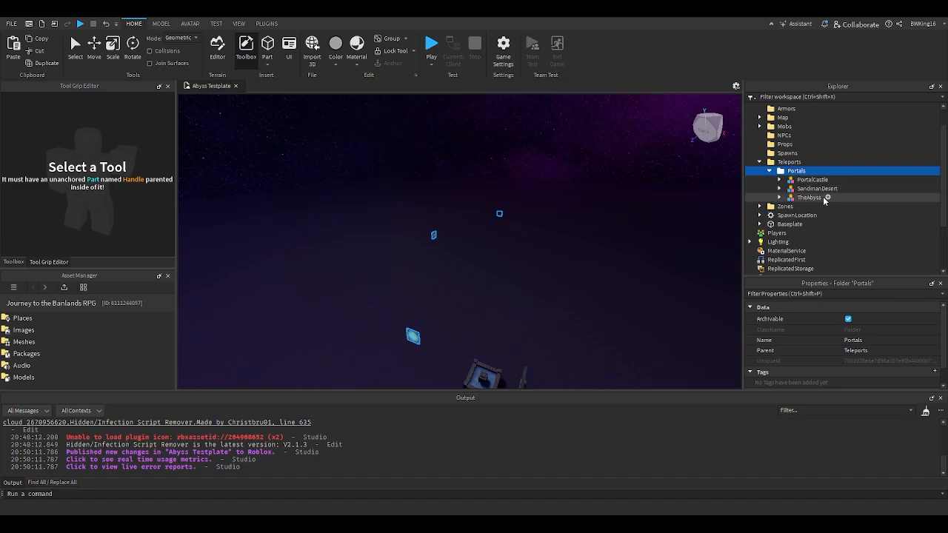
pyautogui.click(848, 199)
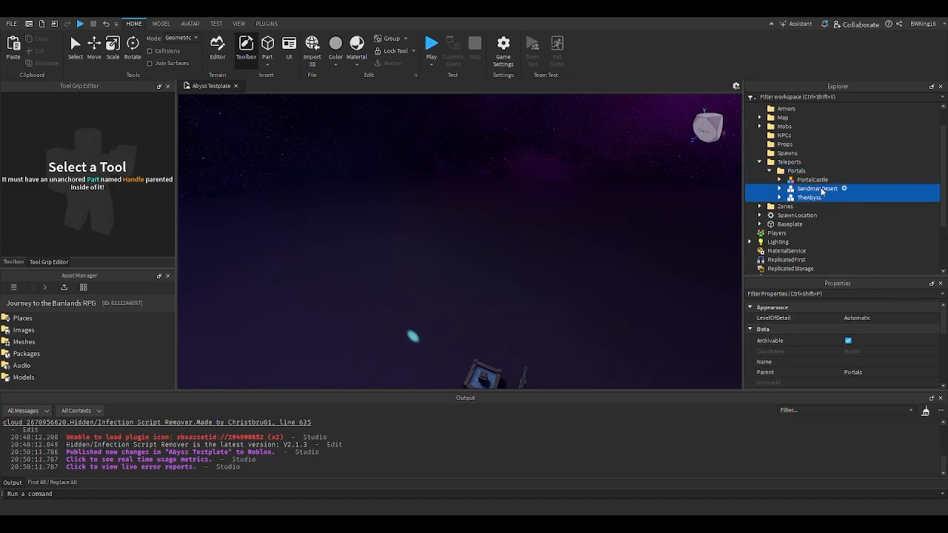
pyautogui.press('Delete')
# - Move the PortalCastle portal beside the spawn pad on the baseplate
pyautogui.click(83, 66)
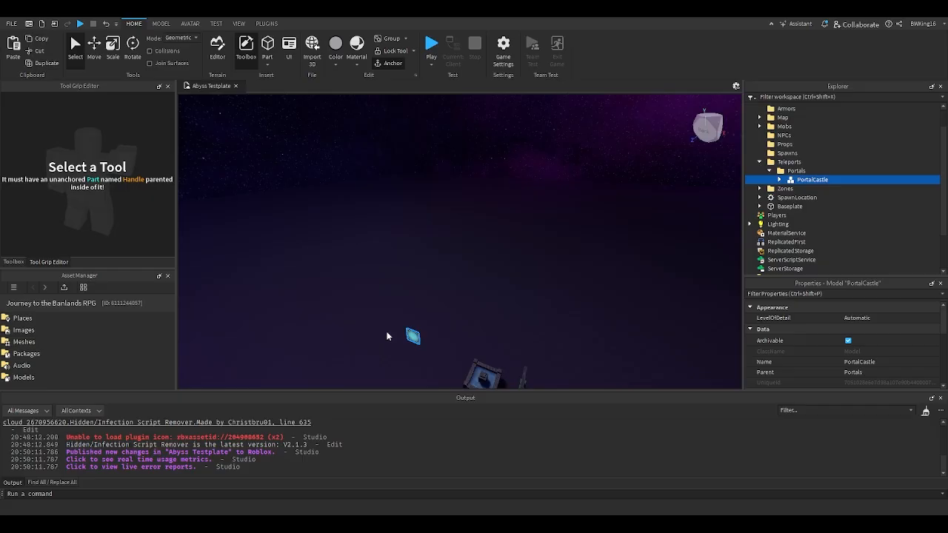
pyautogui.moveTo(415, 336); pyautogui.dragTo(415, 333, button='right')
pyautogui.scroll(5, 414, 333)
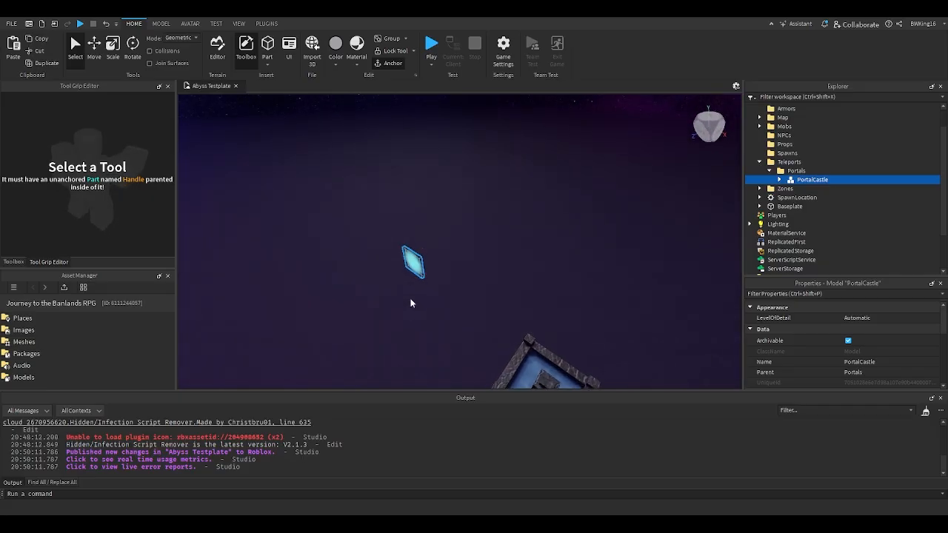
pyautogui.moveTo(410, 251); pyautogui.dragTo(456, 259)
pyautogui.moveTo(457, 259); pyautogui.dragTo(457, 259, button='right')
pyautogui.moveTo(456, 260); pyautogui.dragTo(545, 185)
pyautogui.moveTo(496, 226); pyautogui.dragTo(497, 226, button='right')
pyautogui.moveTo(400, 295); pyautogui.dragTo(406, 295, button='right')
pyautogui.moveTo(533, 255); pyautogui.dragTo(533, 255, button='right')
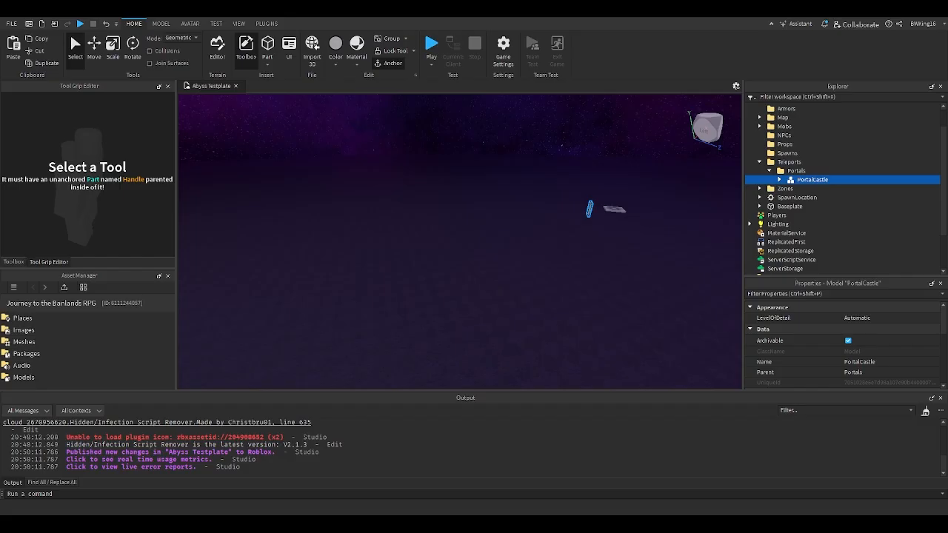
# - Paste the copied Assets, Config, Items, GameConfig, Context and Modules into ReplicatedStorage, and the ServerMain script into ServerScriptService
pyautogui.scroll(-2, 800, 215)
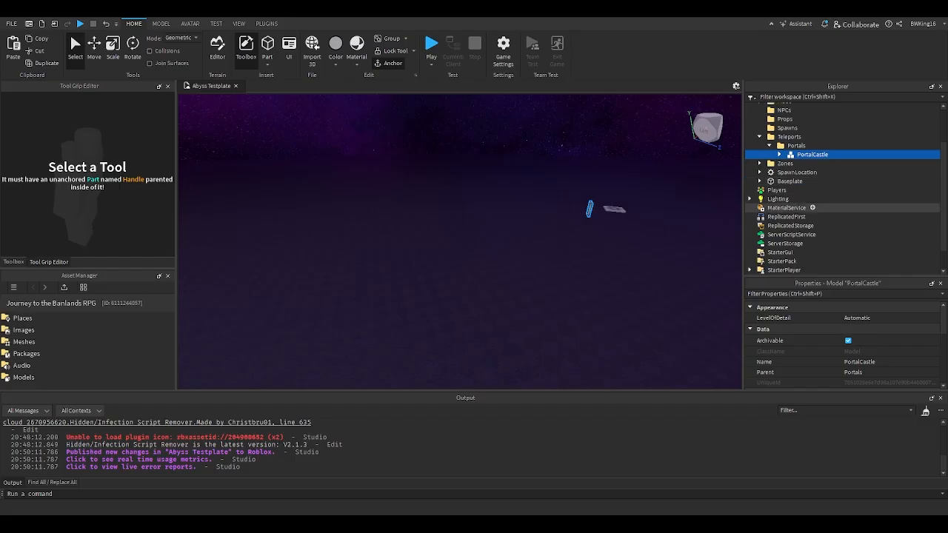
pyautogui.click(790, 225)
pyautogui.hotkey('ctrl', 'shift', 'v')
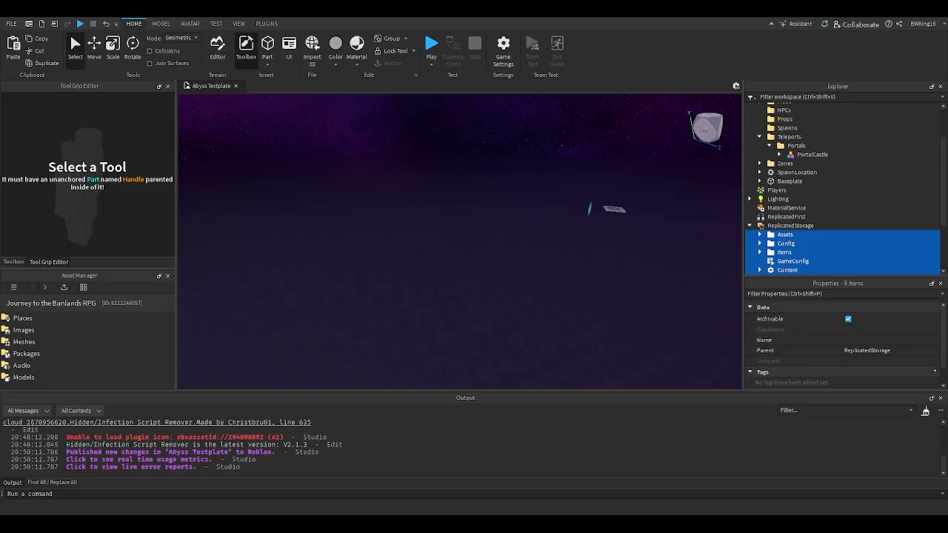
pyautogui.scroll(-3, 781, 214)
pyautogui.click(782, 213)
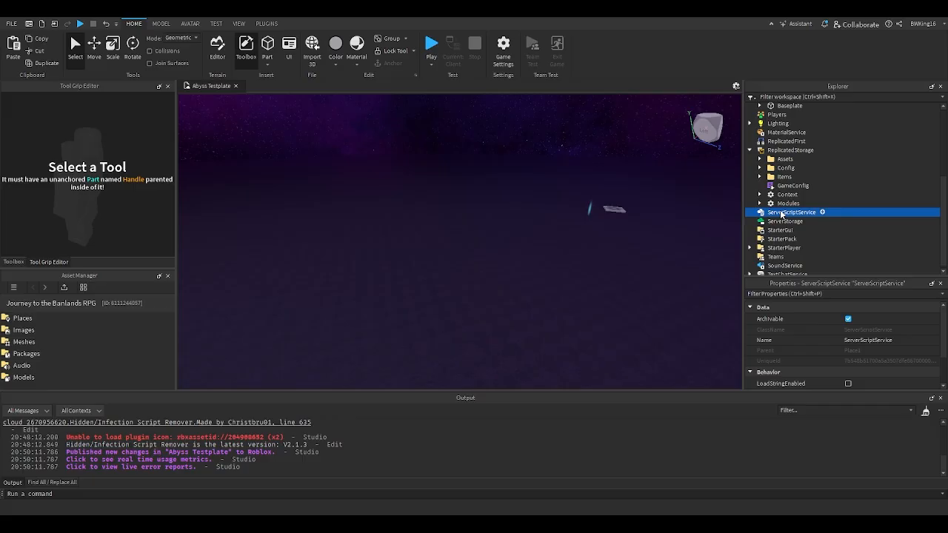
pyautogui.hotkey('ctrl', 'shift', 'v')
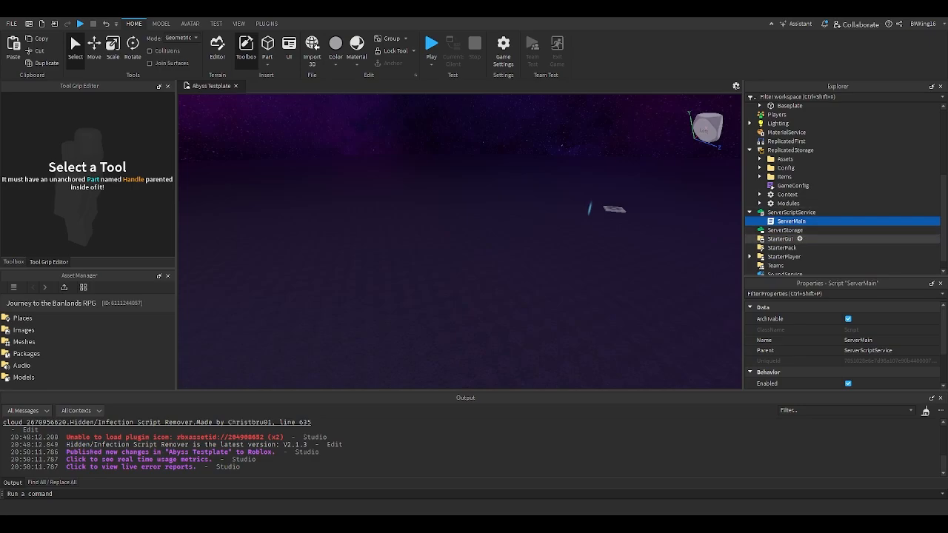
# - Paste the copied Assets, Storage, Context and Modules into ServerStorage, and the interface ScreenGuis from Alerts to Tooltip into StarterGui
pyautogui.click(772, 238)
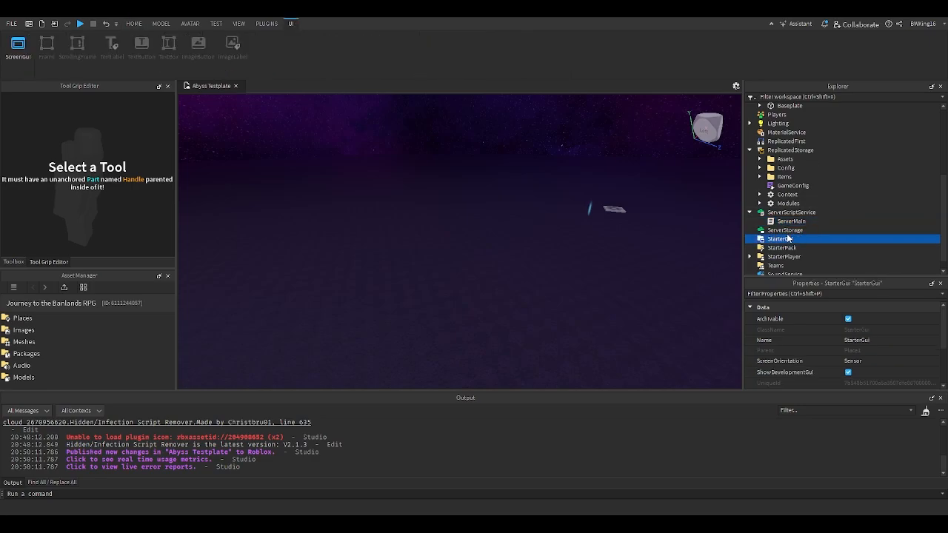
pyautogui.click(773, 230)
pyautogui.hotkey('ctrl', 'shift', 'v')
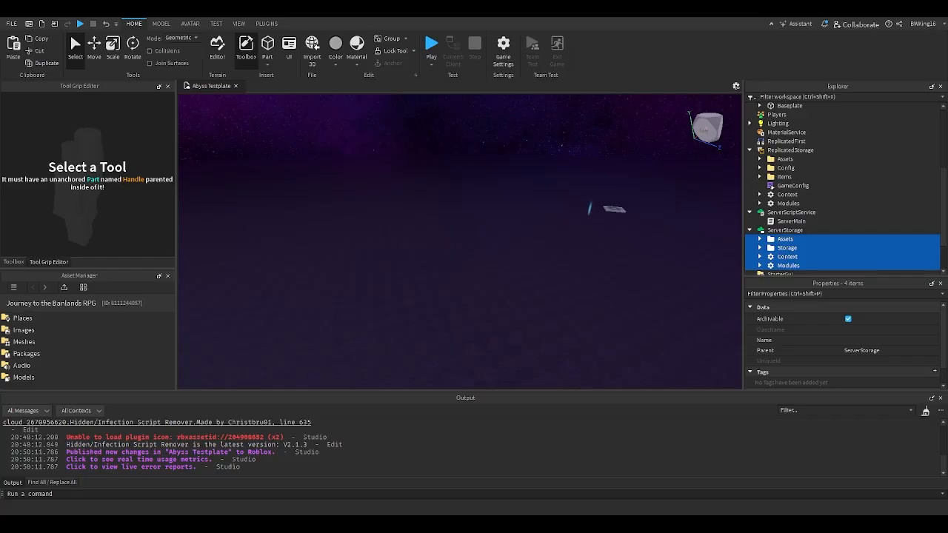
pyautogui.scroll(-2, 802, 230)
pyautogui.click(796, 225)
pyautogui.hotkey('ctrl', 'shift', 'v')
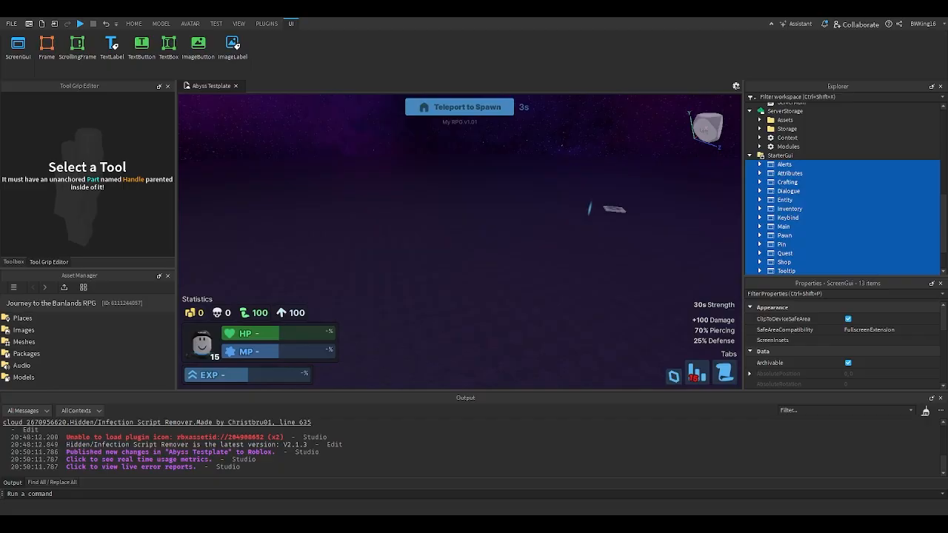
# - Paste the copied ClientMain script into StarterPlayerScripts under StarterPlayer
pyautogui.scroll(-2, 815, 222)
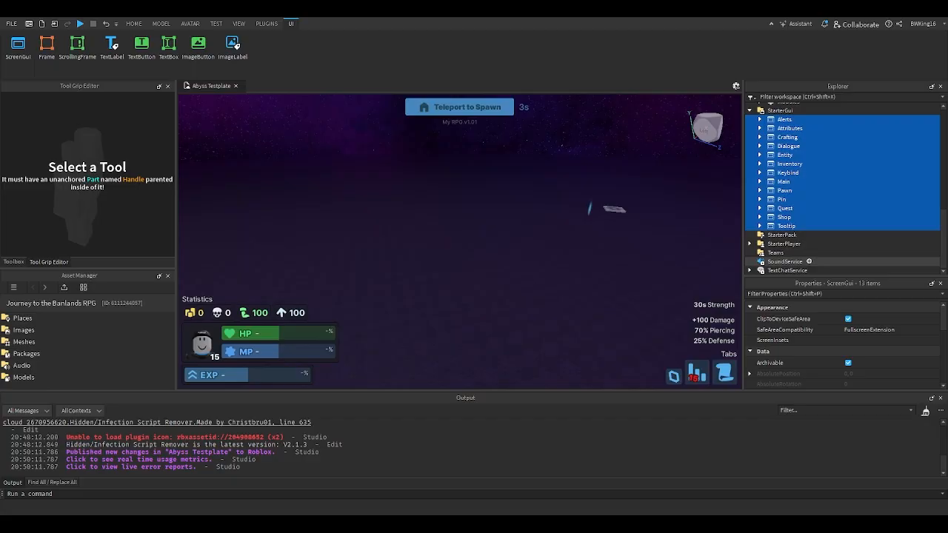
pyautogui.click(750, 244)
pyautogui.click(776, 262)
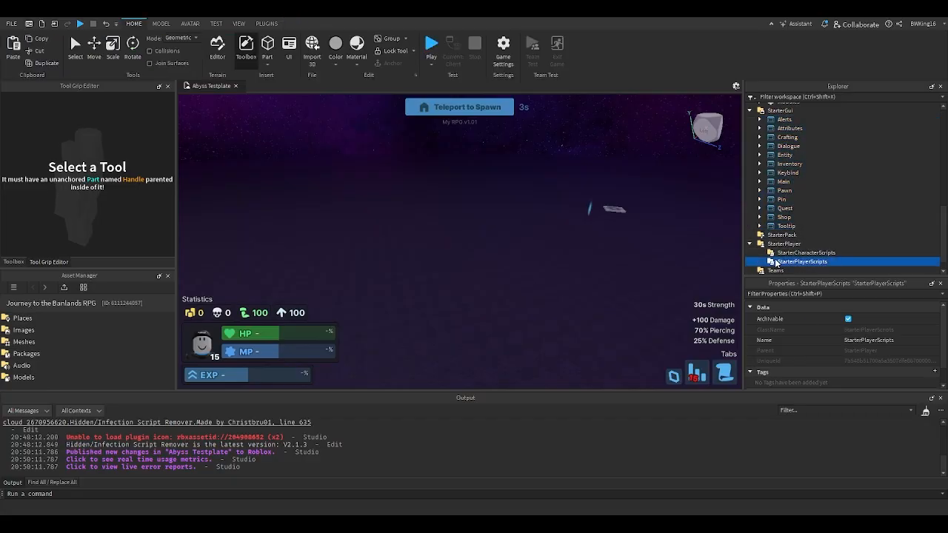
pyautogui.hotkey('ctrl', 'shift', 'v')
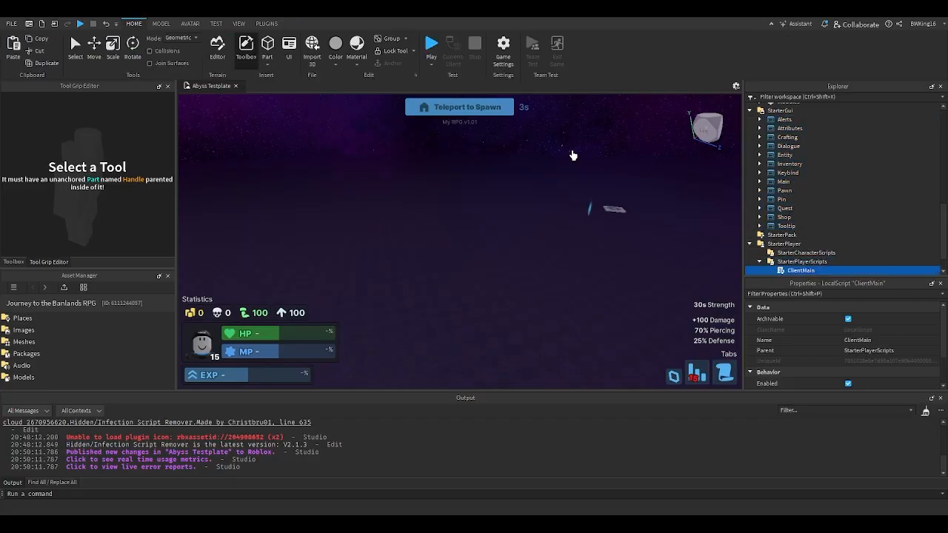
# - Examine where the portal, spawn pad, Healing Fountain and leaderboard stand in the Abyss scene
pyautogui.moveTo(573, 156); pyautogui.dragTo(572, 161, button='right')
pyautogui.click(363, 148)
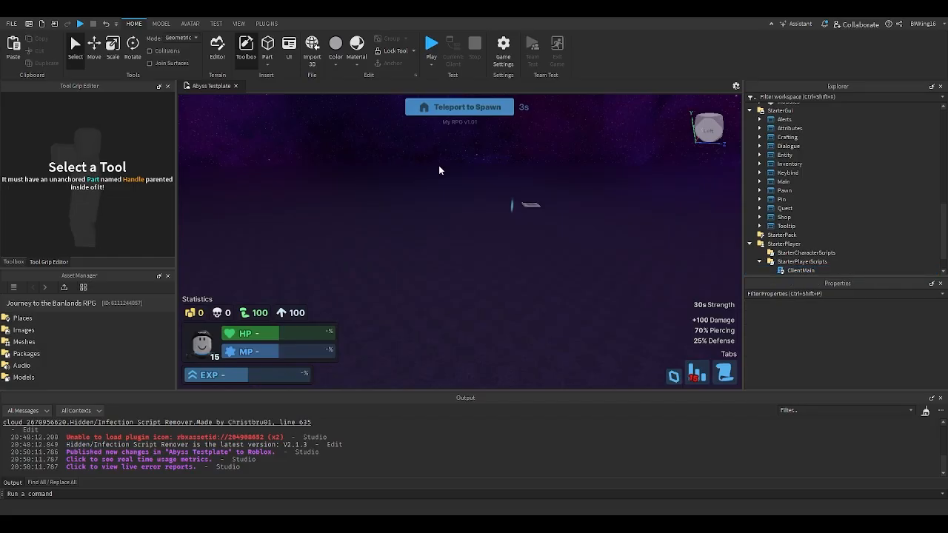
pyautogui.moveTo(439, 165); pyautogui.dragTo(440, 166, button='right')
pyautogui.scroll(5, 439, 166)
pyautogui.scroll(10, 479, 179)
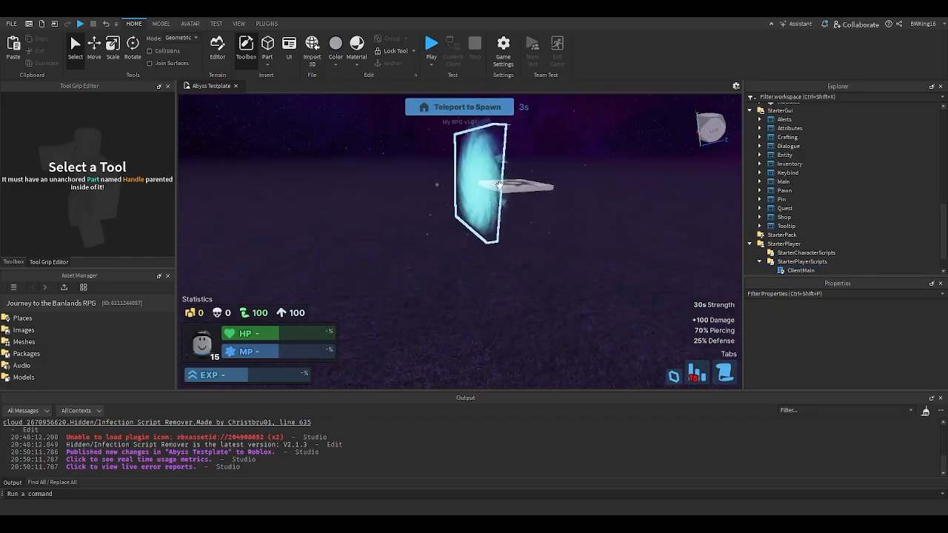
pyautogui.scroll(5, 499, 184)
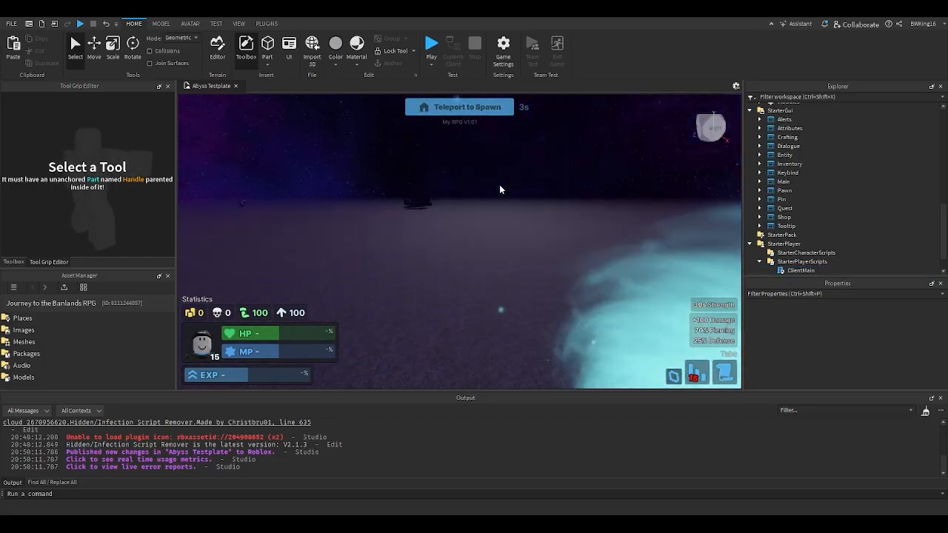
pyautogui.moveTo(500, 185); pyautogui.dragTo(500, 187, button='right')
pyautogui.press('s')
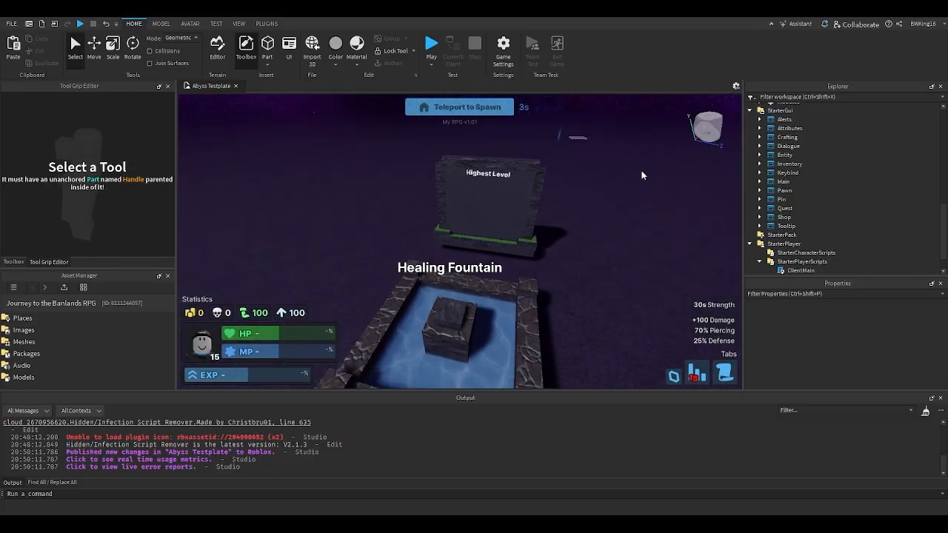
# - Move the Chest, Healing Fountain and Leaderboard models from the Map's Assets folder together toward the spawn pad
pyautogui.scroll(8, 770, 156)
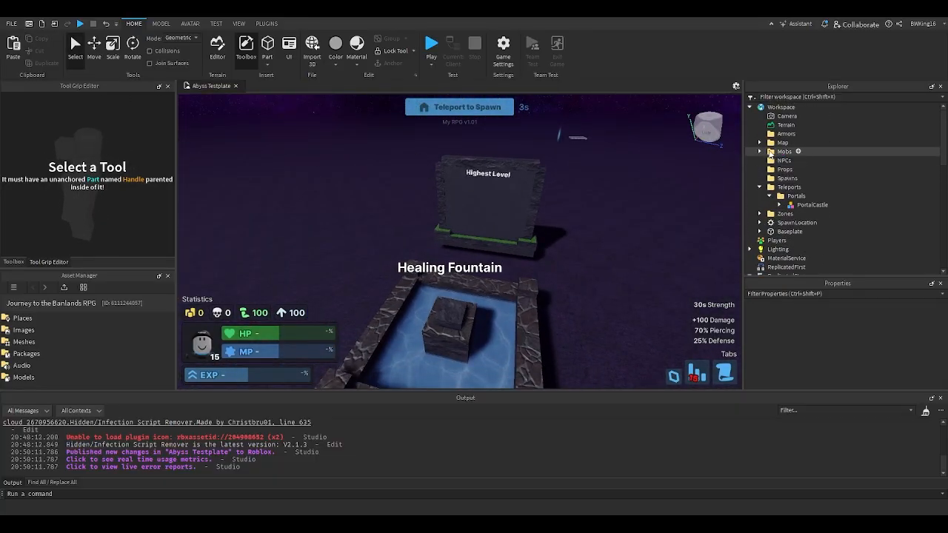
pyautogui.click(780, 143)
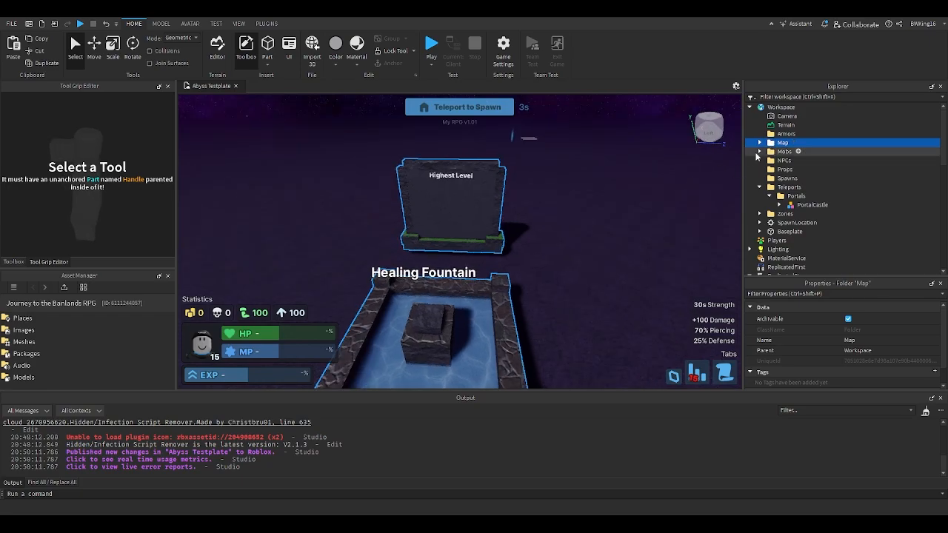
pyautogui.click(759, 142)
pyautogui.click(768, 152)
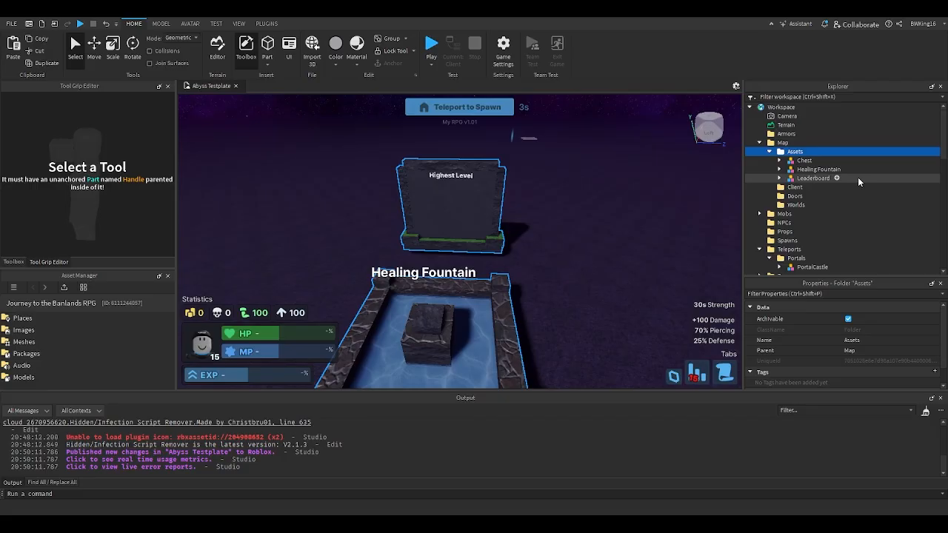
pyautogui.moveTo(859, 179); pyautogui.dragTo(858, 163)
pyautogui.moveTo(474, 178); pyautogui.dragTo(518, 178, button='right')
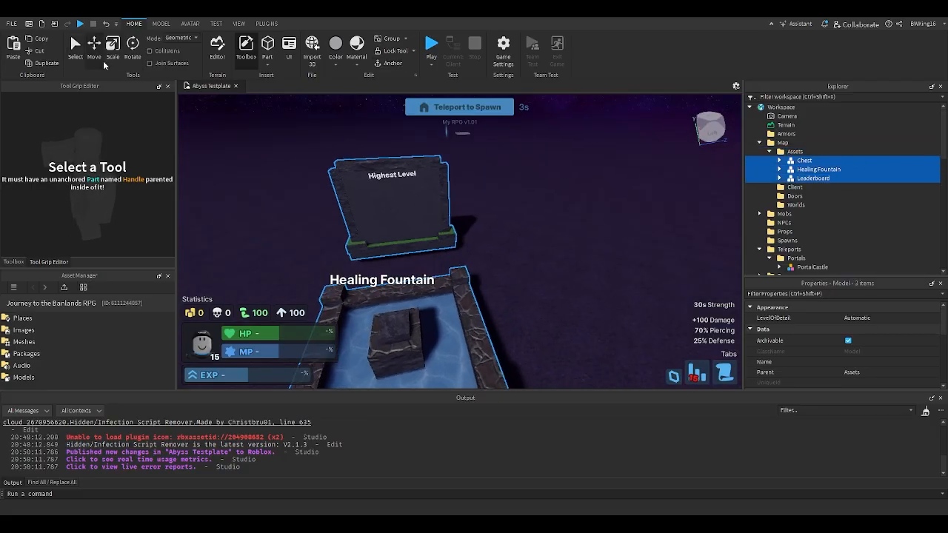
pyautogui.click(102, 62)
pyautogui.moveTo(340, 151); pyautogui.dragTo(385, 148, button='right')
pyautogui.moveTo(546, 180)
pyautogui.mouseDown()
pyautogui.moveTo(510, 187)
pyautogui.moveTo(350, 172)
pyautogui.mouseUp()
pyautogui.moveTo(467, 201); pyautogui.dragTo(511, 180)
pyautogui.press('w')
pyautogui.moveTo(489, 199); pyautogui.dragTo(449, 221, button='right')
pyautogui.press('w')
pyautogui.click(397, 51)
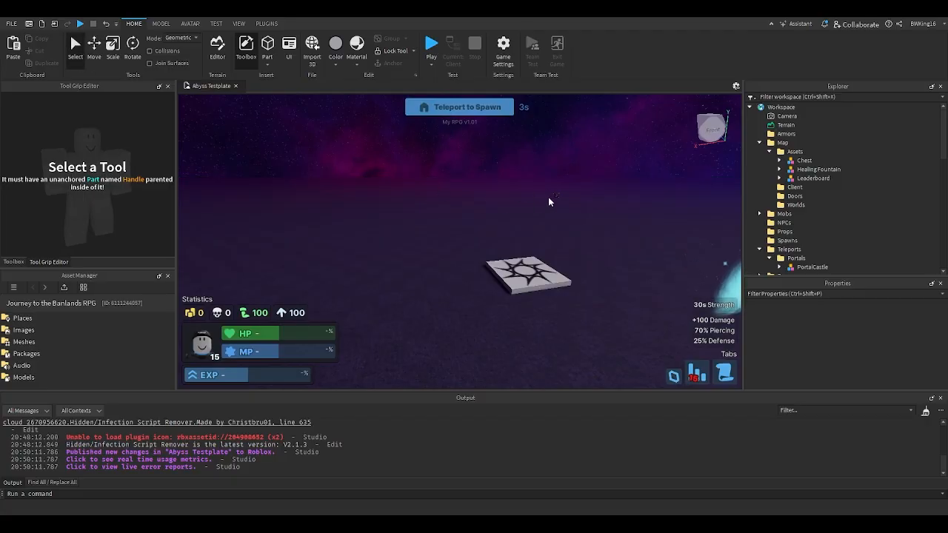
# - Arrange the chest, leaderboard and Healing Fountain individually around the spawn pad
pyautogui.moveTo(556, 197); pyautogui.dragTo(468, 260)
pyautogui.moveTo(468, 260); pyautogui.dragTo(468, 261, button='right')
pyautogui.moveTo(365, 227); pyautogui.dragTo(468, 228)
pyautogui.moveTo(415, 229); pyautogui.dragTo(415, 229, button='right')
pyautogui.moveTo(469, 229); pyautogui.dragTo(469, 229)
pyautogui.moveTo(434, 236); pyautogui.dragTo(435, 236, button='right')
pyautogui.moveTo(351, 215)
pyautogui.mouseDown()
pyautogui.moveTo(386, 231)
pyautogui.moveTo(415, 225)
pyautogui.mouseUp()
pyautogui.moveTo(393, 231); pyautogui.dragTo(393, 231, button='right')
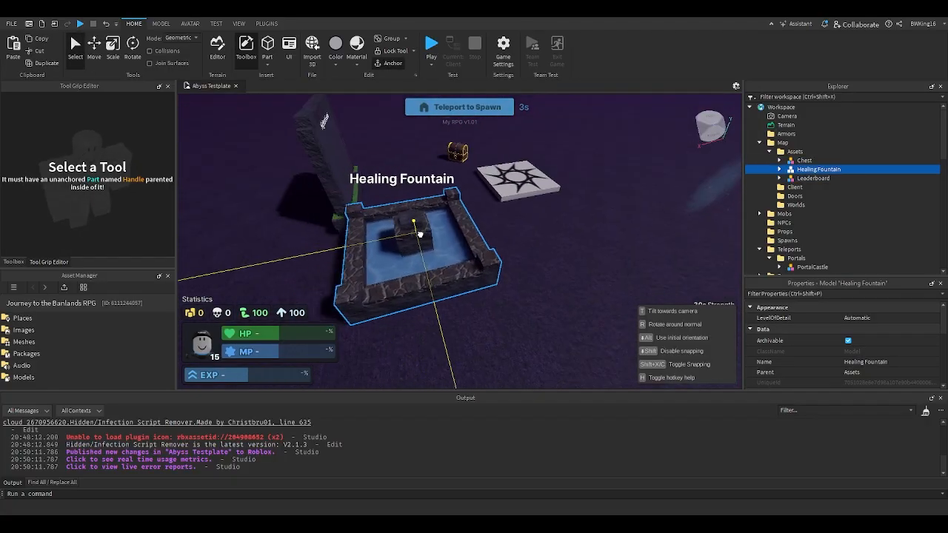
pyautogui.moveTo(415, 224); pyautogui.dragTo(458, 237)
pyautogui.click(541, 248)
pyautogui.scroll(3, 482, 124)
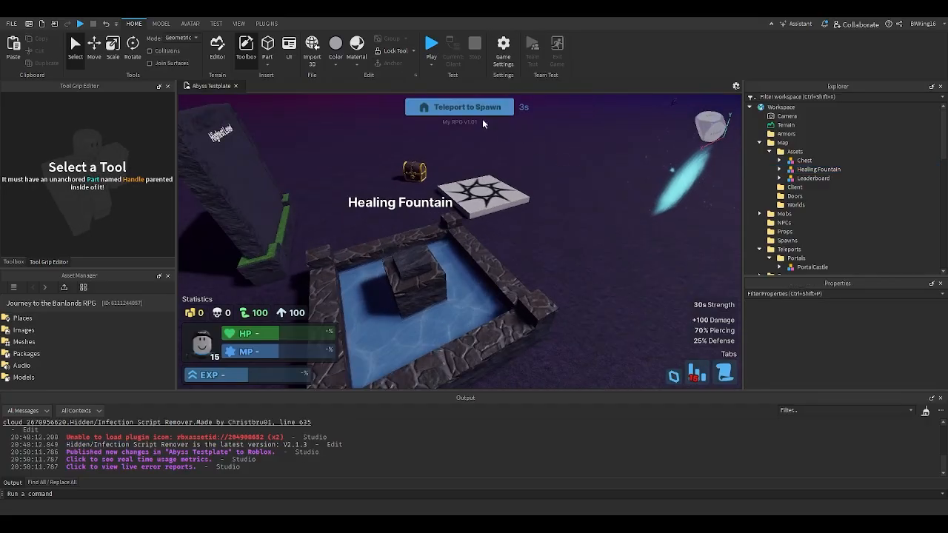
# - Start a playtest of the Abyss place, equip the Ruby Sword and approach the Healing Fountain
pyautogui.click(430, 70)
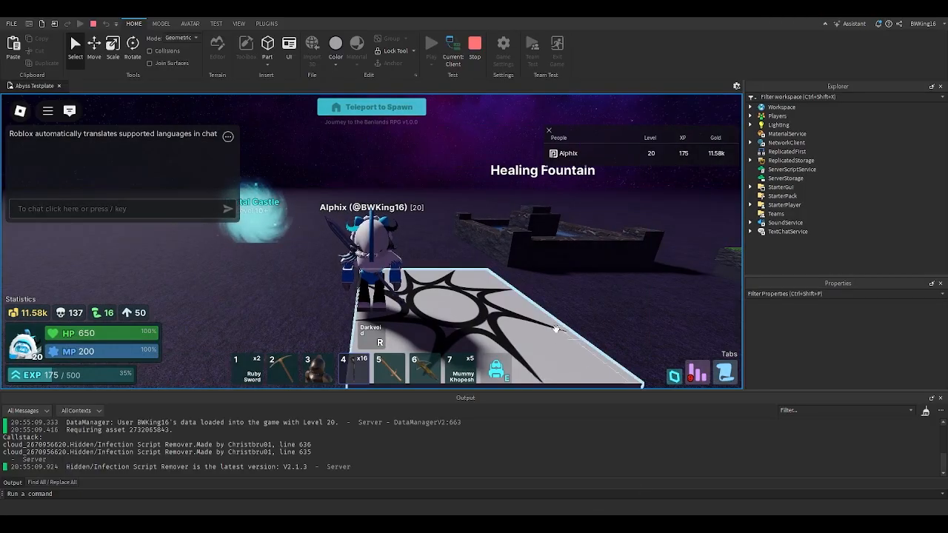
pyautogui.moveTo(557, 328); pyautogui.dragTo(483, 294, button='right')
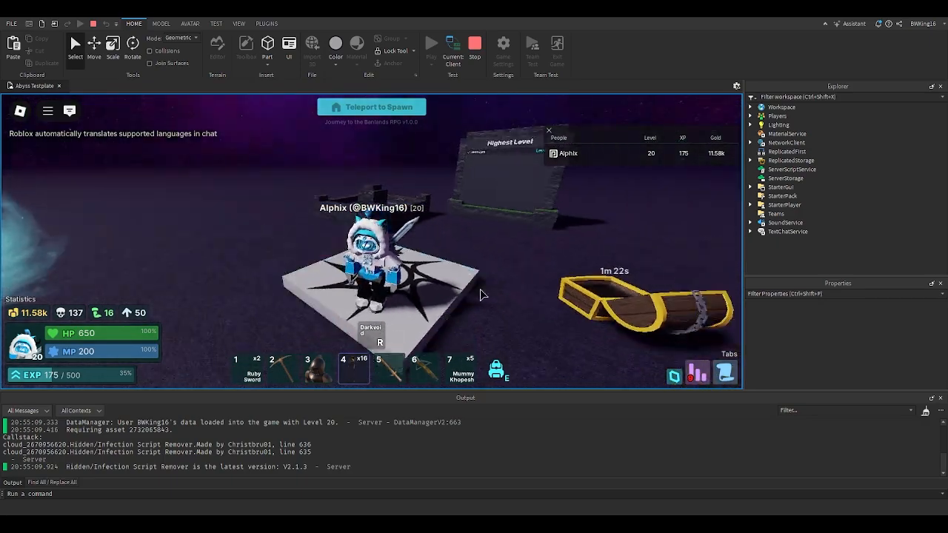
pyautogui.click(256, 370)
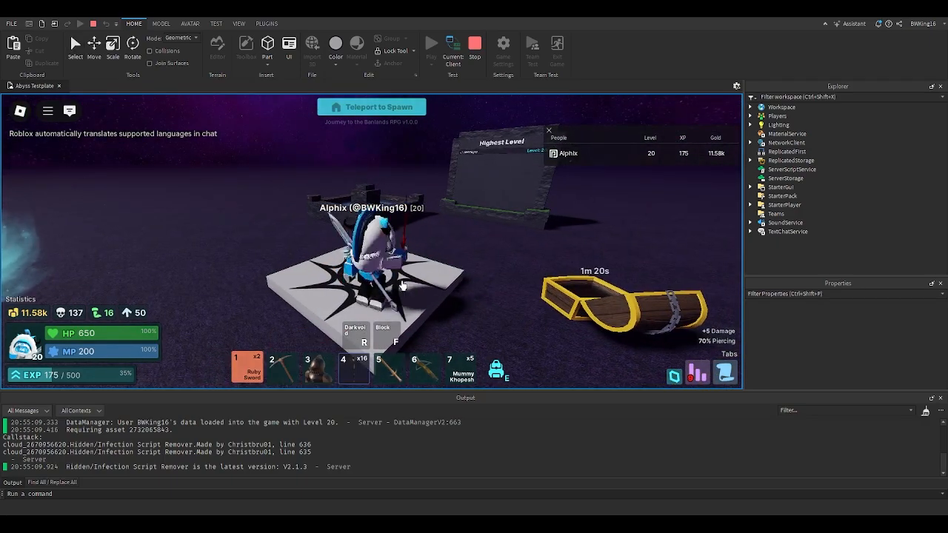
pyautogui.scroll(8, 430, 276)
pyautogui.press('w')
pyautogui.press('space')
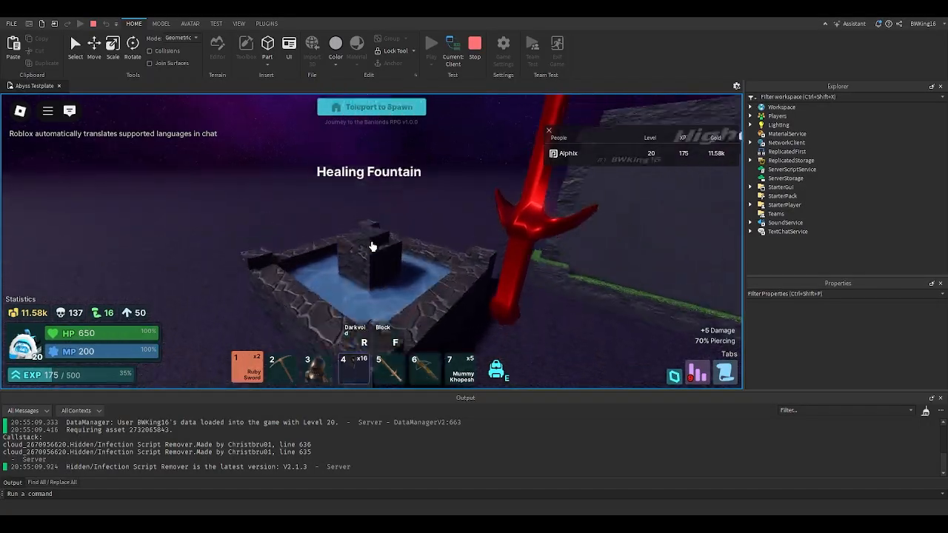
# - Walk the character around the leaderboard, chest, spawn pad and Portal Castle portal to check their layout
pyautogui.press('w')
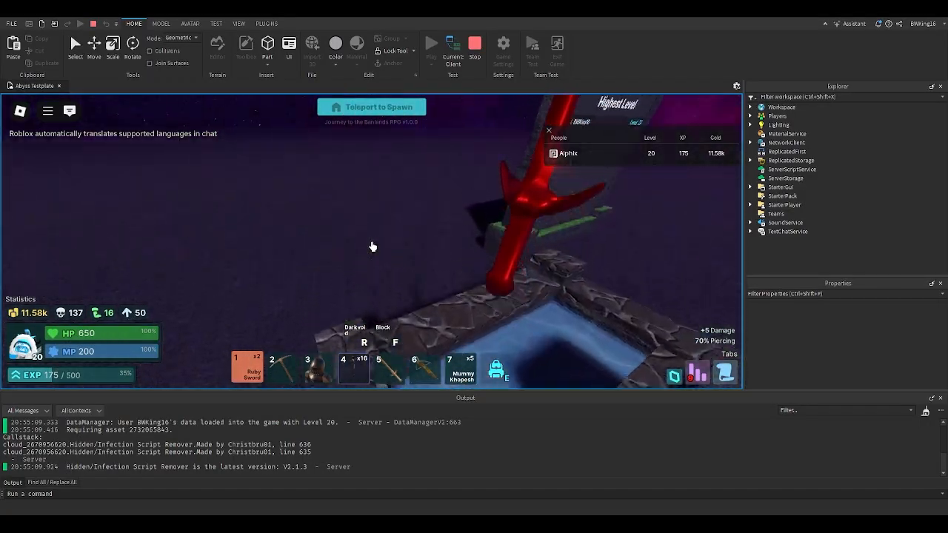
pyautogui.press('w')
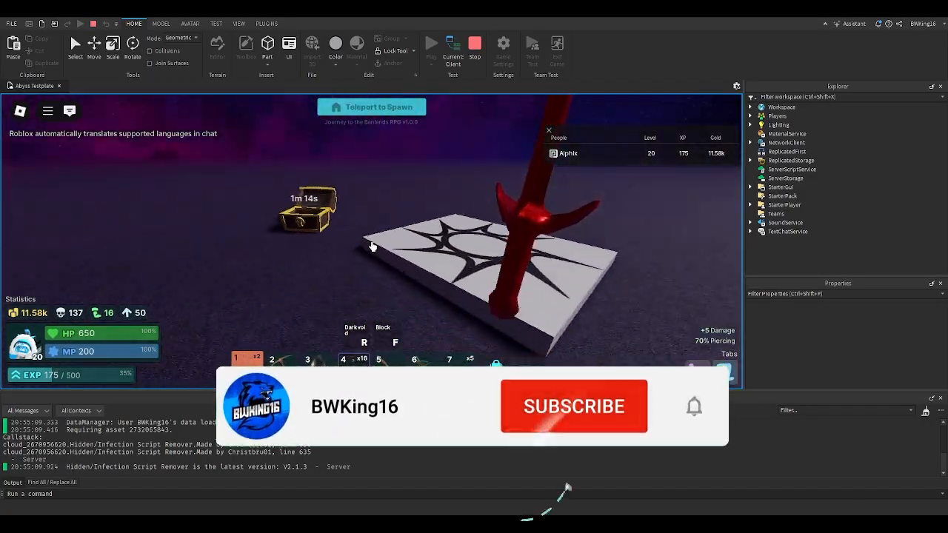
pyautogui.press('w')
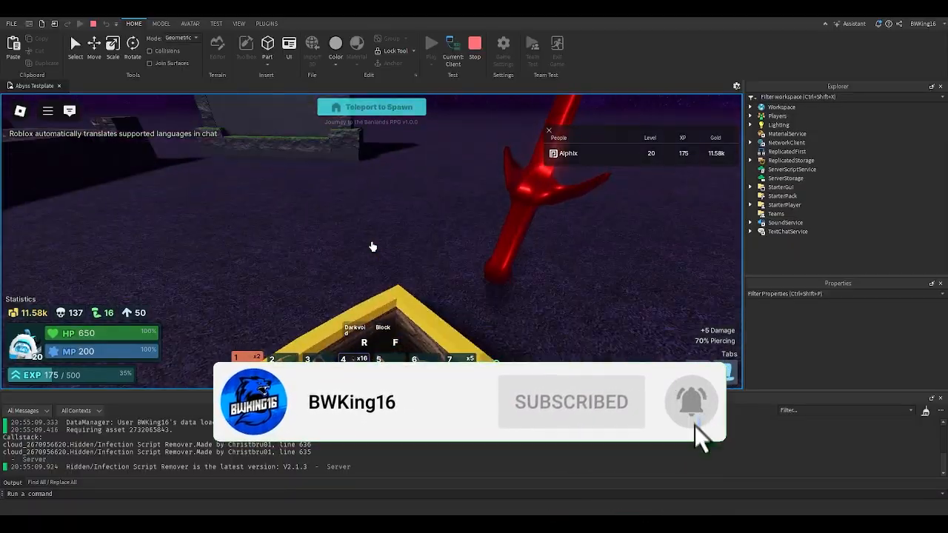
pyautogui.press('w')
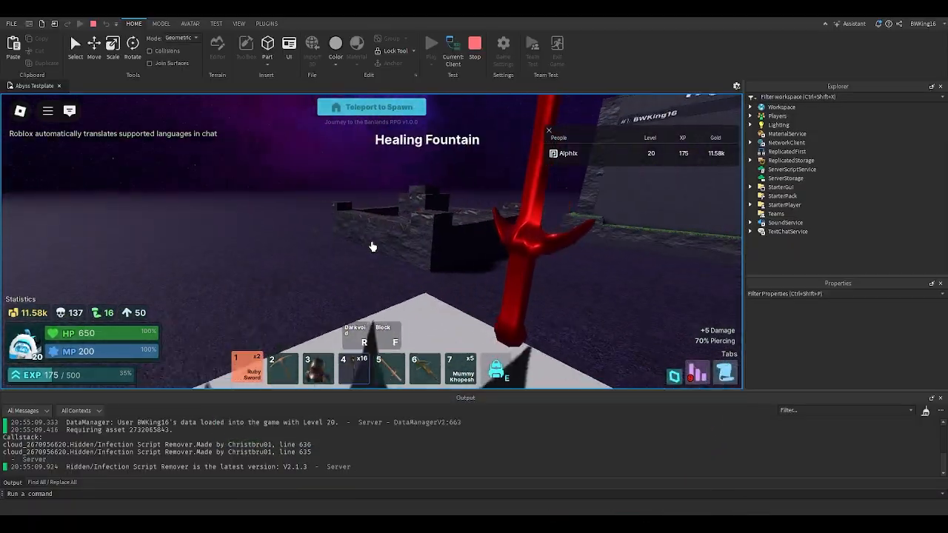
pyautogui.press('w')
pyautogui.scroll(-5, 373, 246)
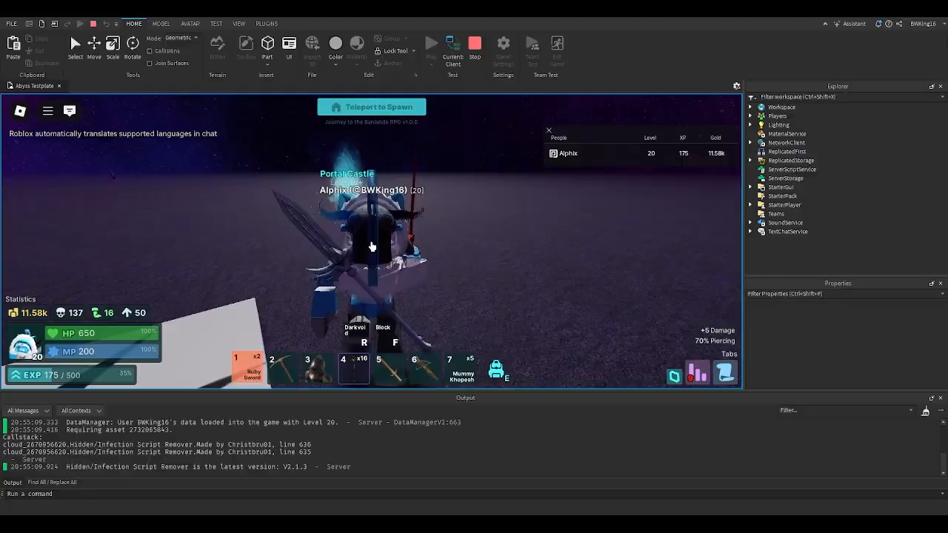
pyautogui.moveTo(372, 247); pyautogui.dragTo(318, 249, button='right')
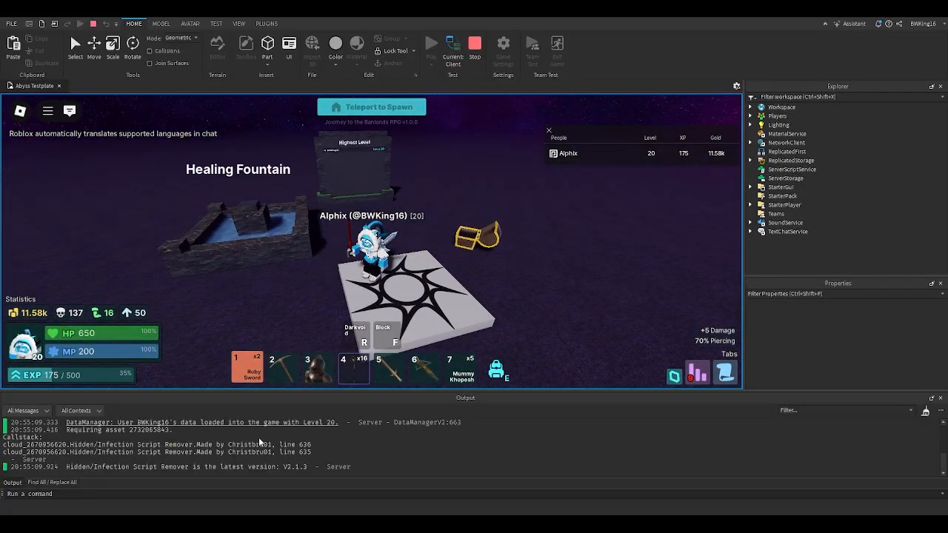
# - Try the scroll tab in the game interface and stop the playtest
pyautogui.click(726, 374)
pyautogui.click(726, 380)
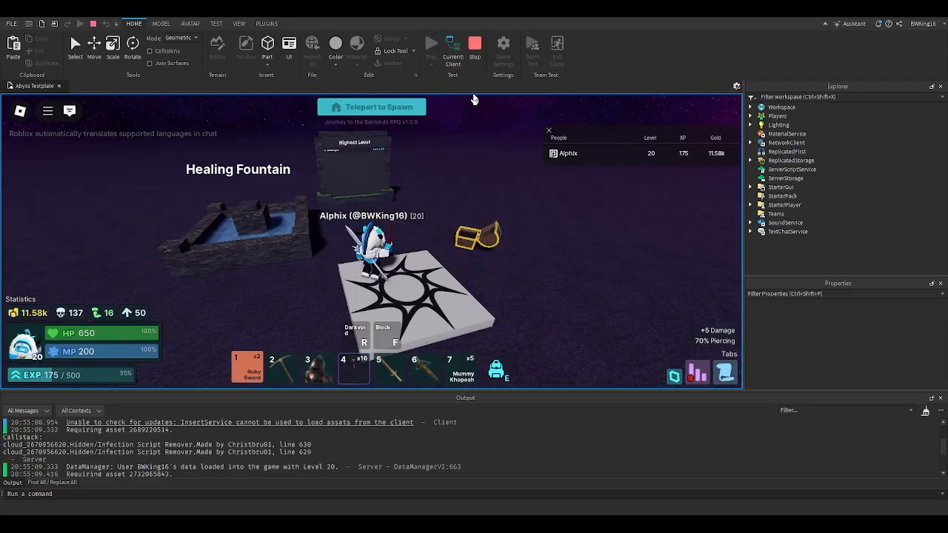
pyautogui.click(475, 61)
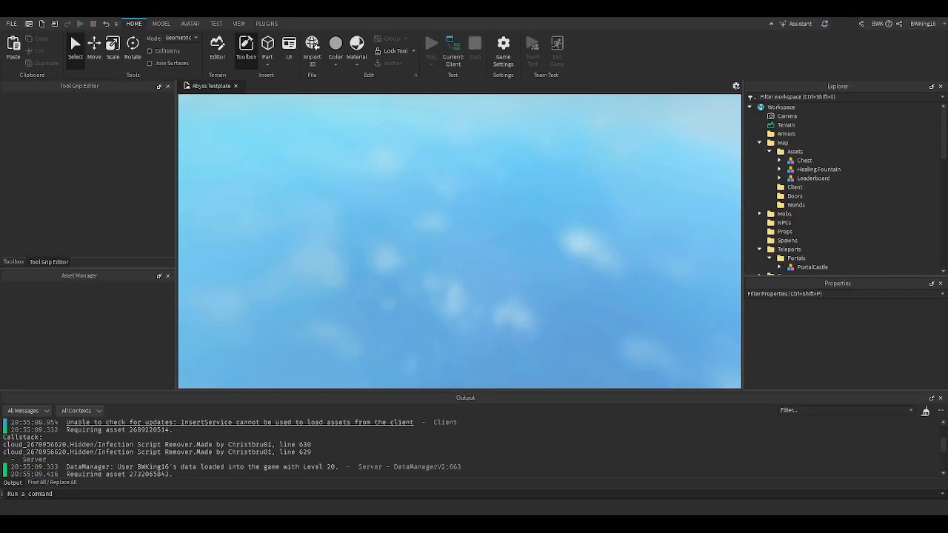
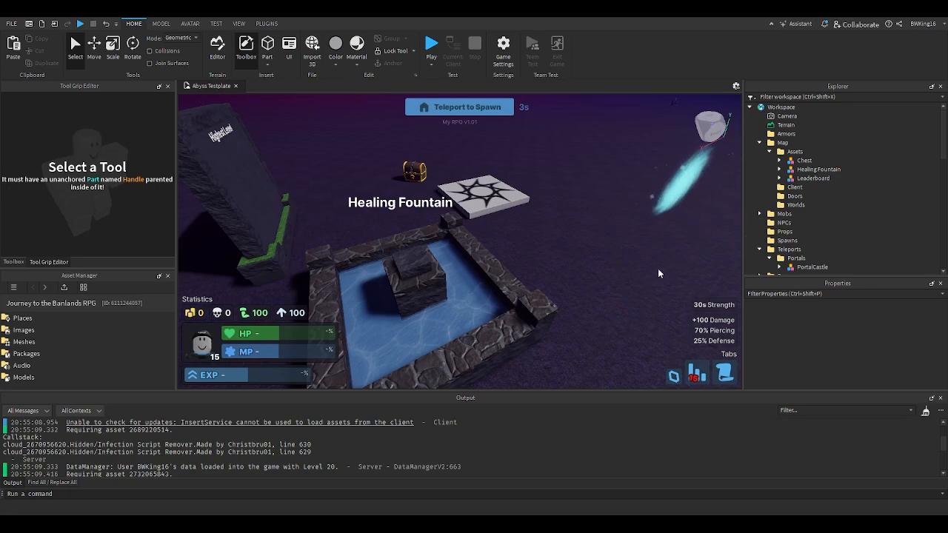
# - Paste the Quest NPC into the Abyss place, position it near the spawn pad and move it into the NPCs folder
pyautogui.hotkey('ctrl', 'v')
pyautogui.press('f')
pyautogui.moveTo(471, 240); pyautogui.dragTo(418, 212)
pyautogui.click(464, 220)
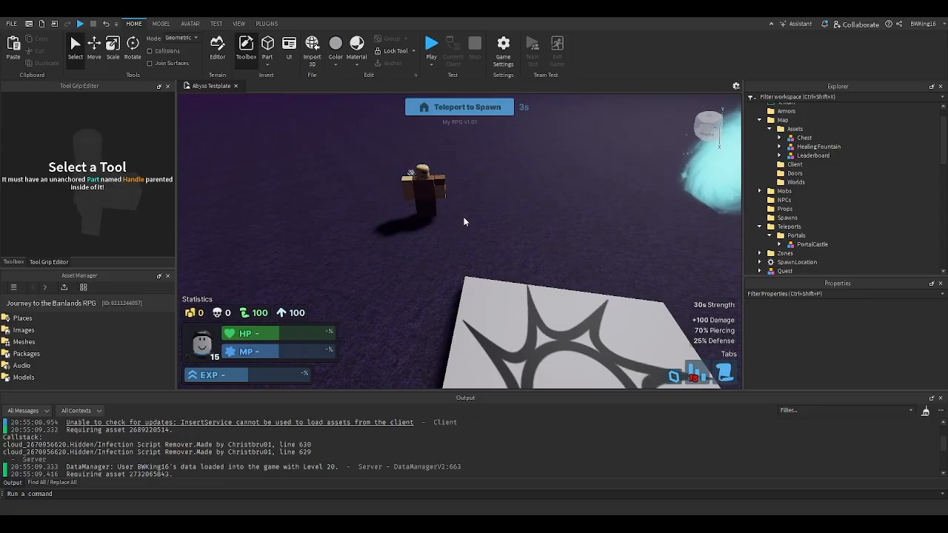
pyautogui.press('w')
pyautogui.moveTo(464, 220); pyautogui.dragTo(464, 220, button='right')
pyautogui.scroll(2, 465, 221)
pyautogui.scroll(-3, 465, 221)
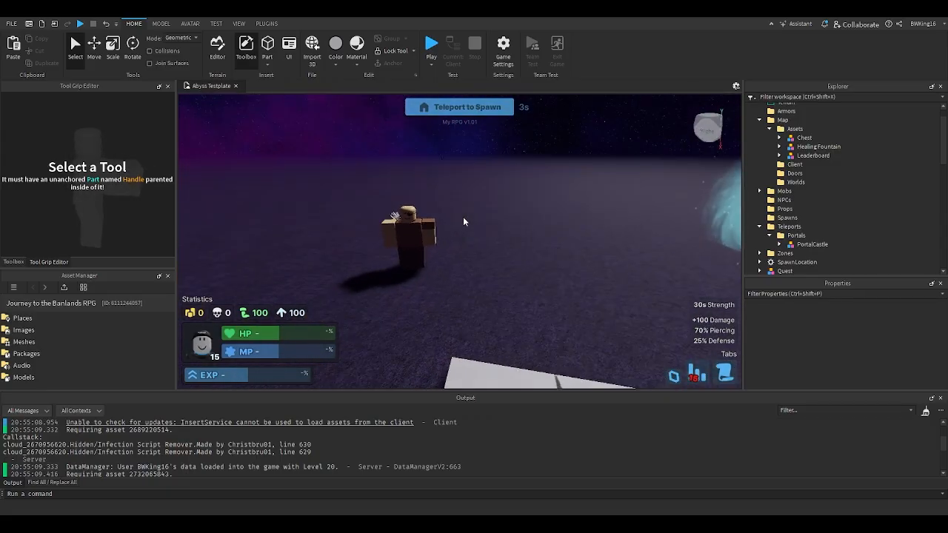
pyautogui.scroll(3, 463, 220)
pyautogui.click(463, 216)
pyautogui.scroll(3, 462, 216)
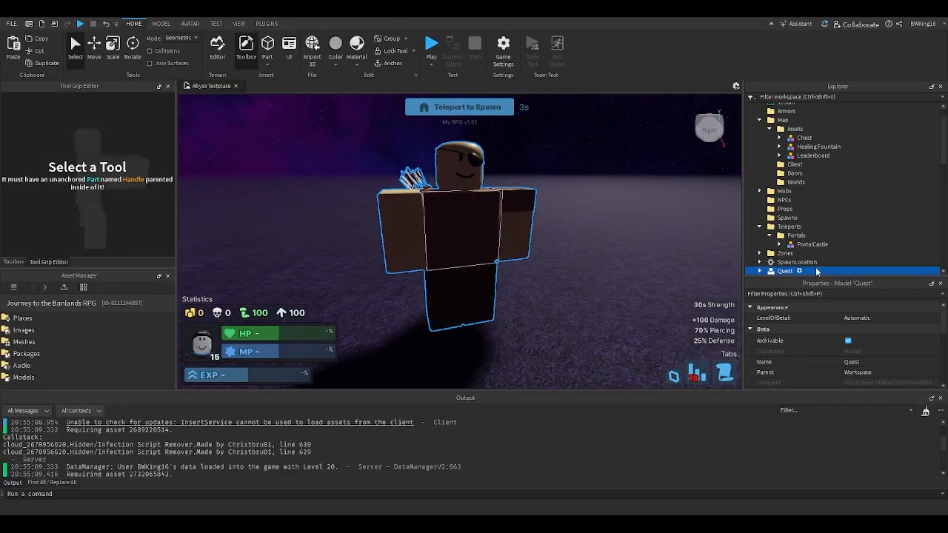
pyautogui.moveTo(816, 271); pyautogui.dragTo(799, 203)
# - Rename the PortalCastle model in the Portals folder as Spawn
pyautogui.click(658, 240)
pyautogui.scroll(-3, 658, 239)
pyautogui.moveTo(657, 239); pyautogui.dragTo(657, 239, button='right')
pyautogui.click(645, 196)
pyautogui.press('f')
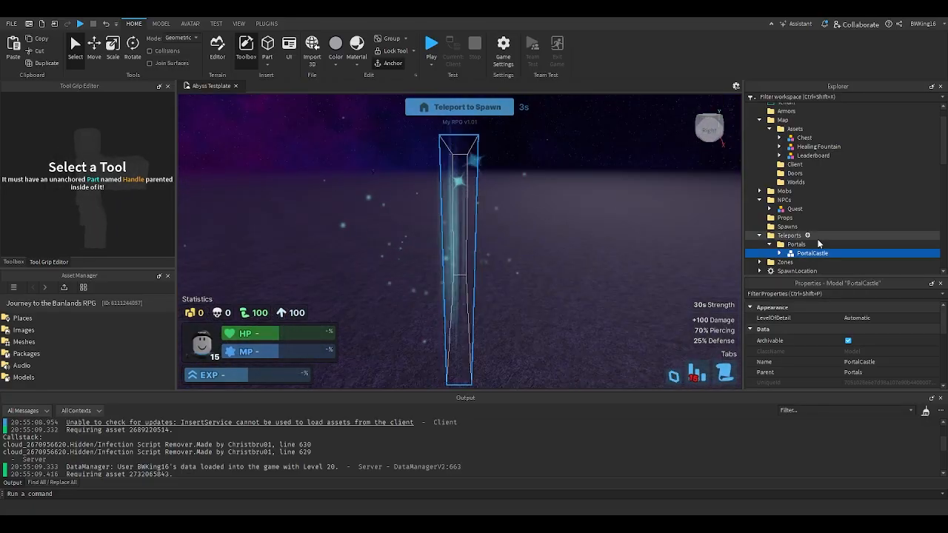
pyautogui.doubleClick(811, 253)
pyautogui.write('Spaw')
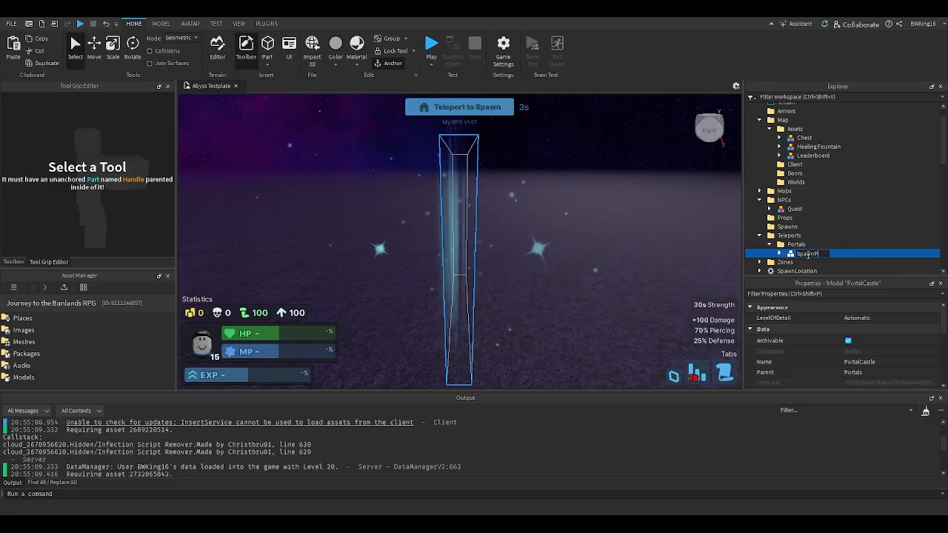
pyautogui.write('nP')
pyautogui.press('BackSpace')
pyautogui.press('Return')
pyautogui.click(779, 254)
pyautogui.scroll(-1, 783, 253)
pyautogui.click(800, 239)
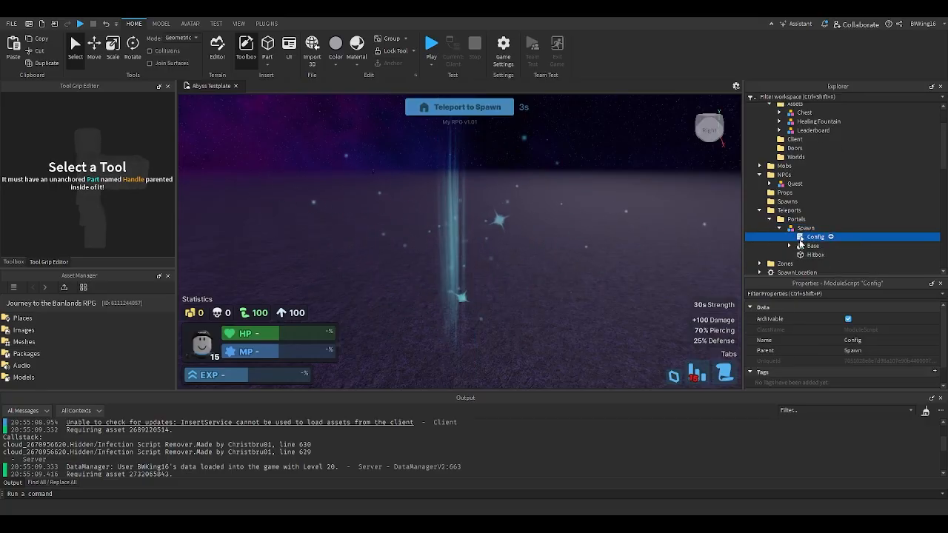
pyautogui.doubleClick(800, 239)
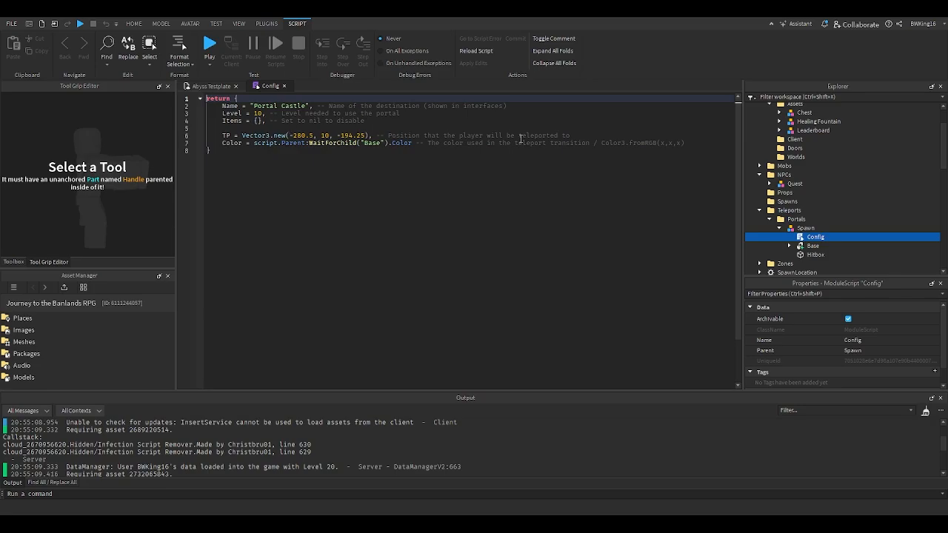
pyautogui.click(575, 138)
pyautogui.press('Return')
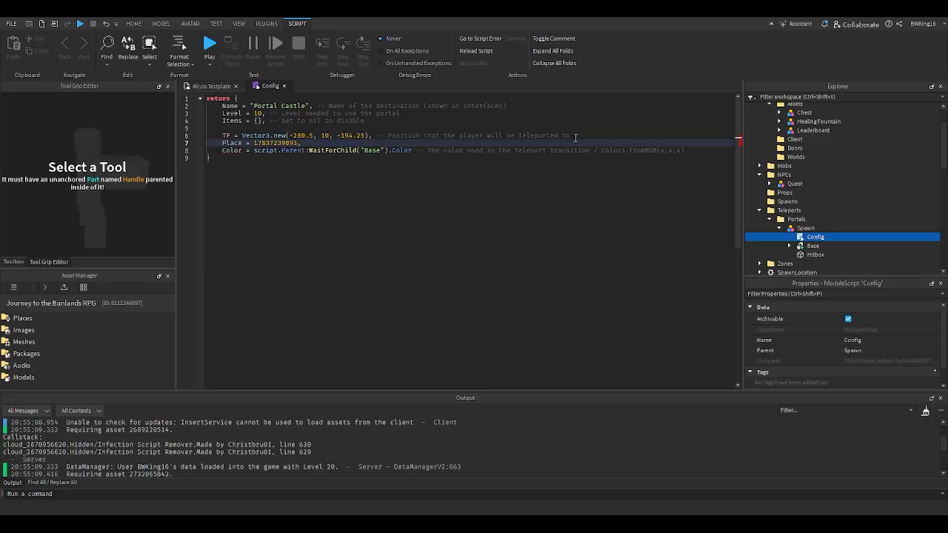
pyautogui.doubleClick(287, 105)
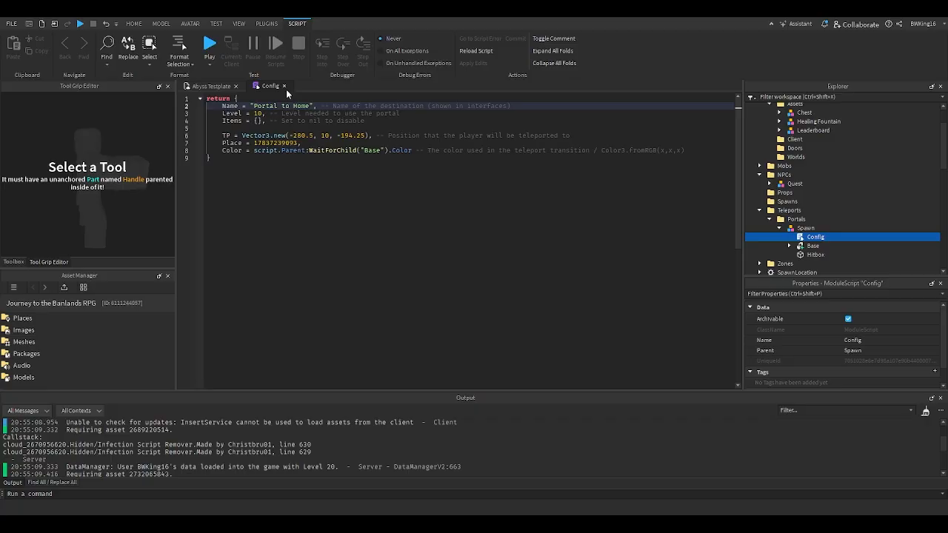
pyautogui.click(283, 86)
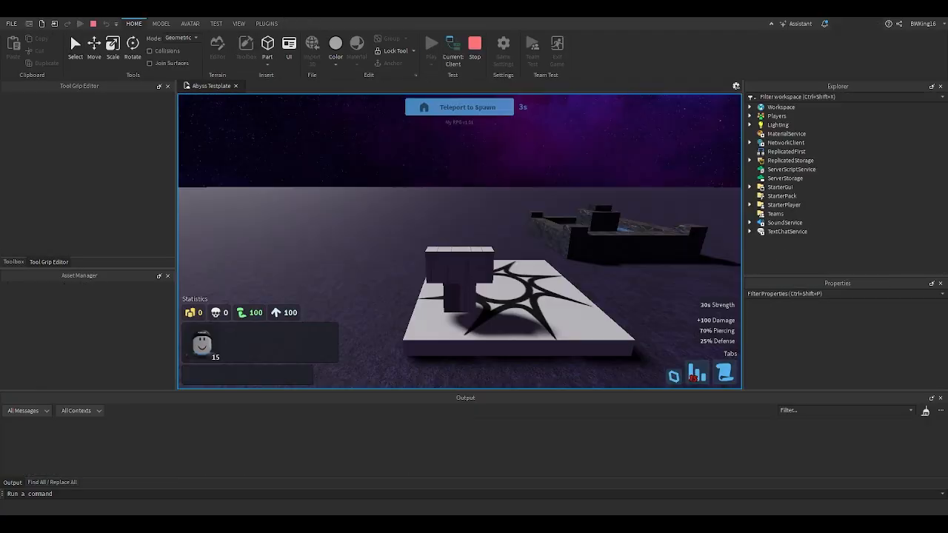
# - Playtest the Abyss place by walking into the return portal to check its teleport, and stop the playtest
pyautogui.press('w')
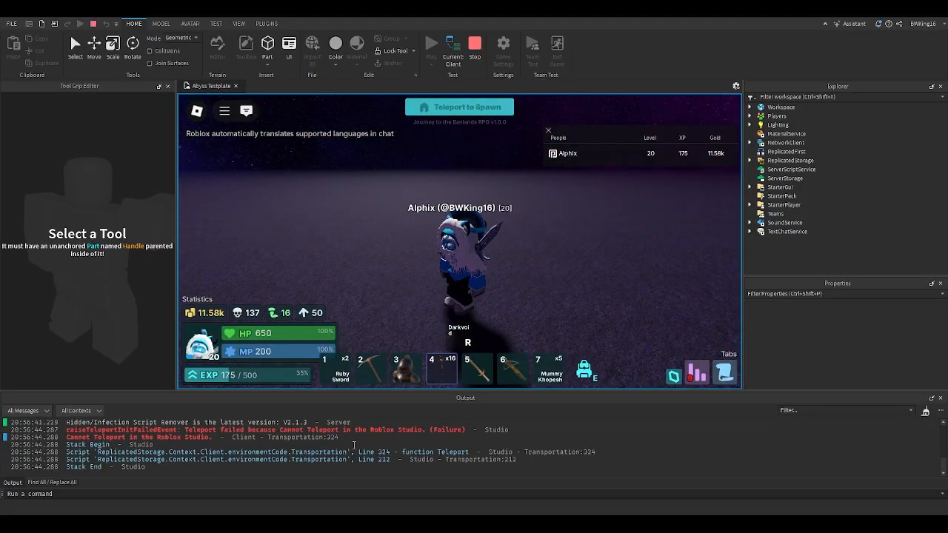
pyautogui.click(478, 51)
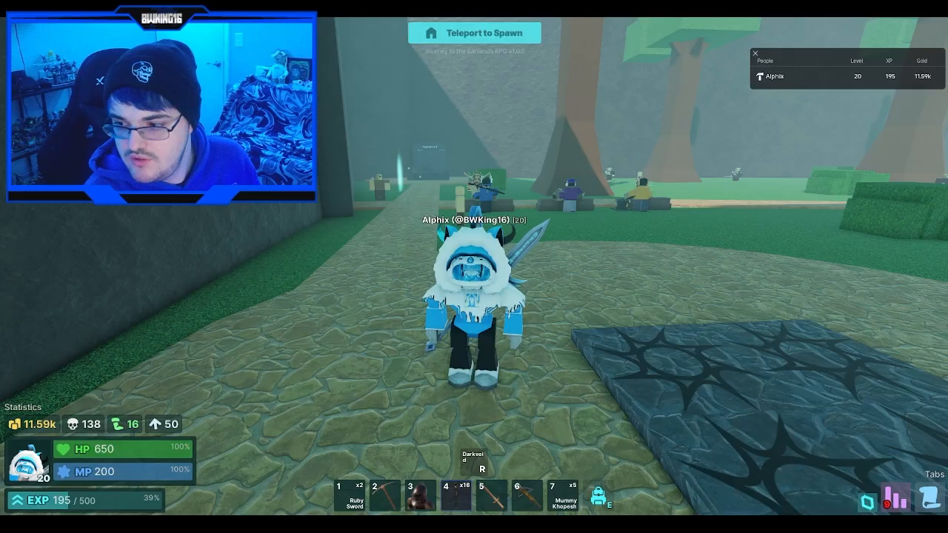
# - In the live Roblox game, walk from the spawn area along the path and enter the Portal Castle portal
pyautogui.press('w')
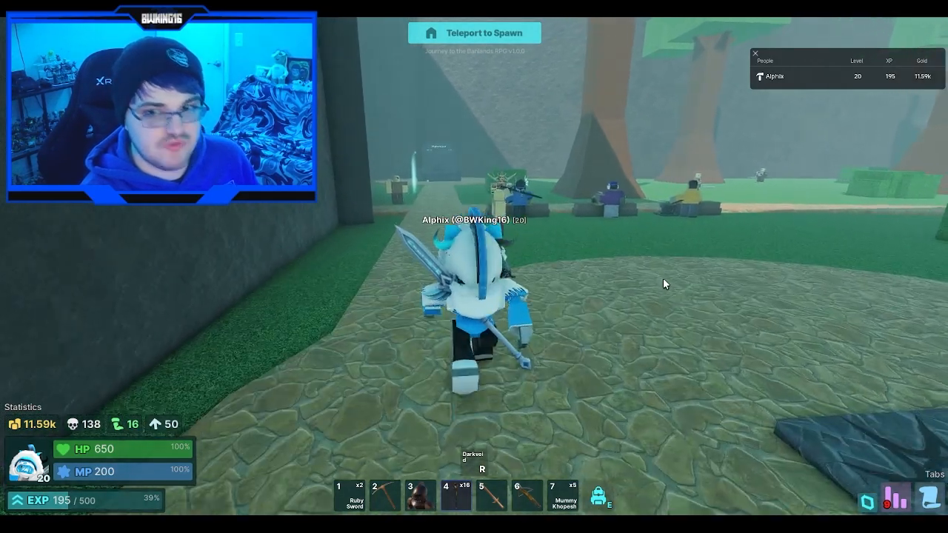
pyautogui.press('w')
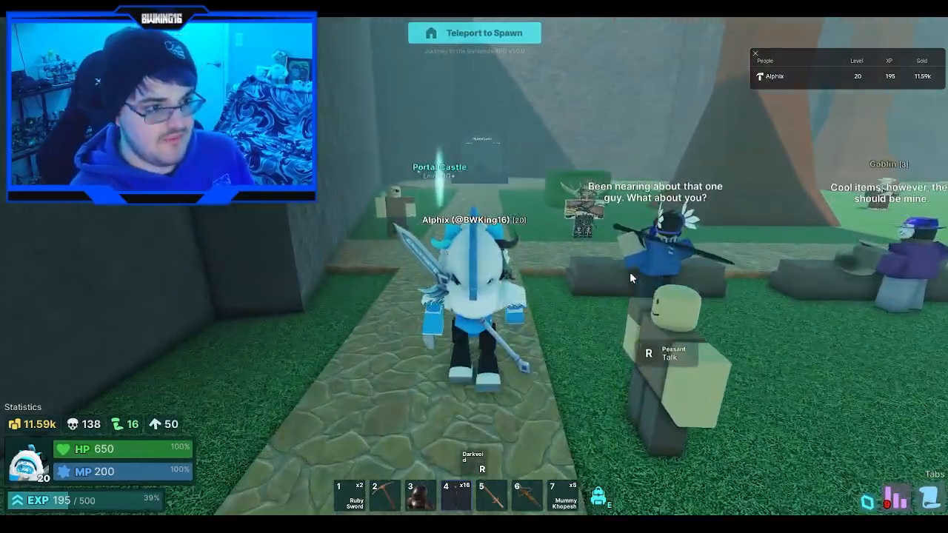
pyautogui.press('w')
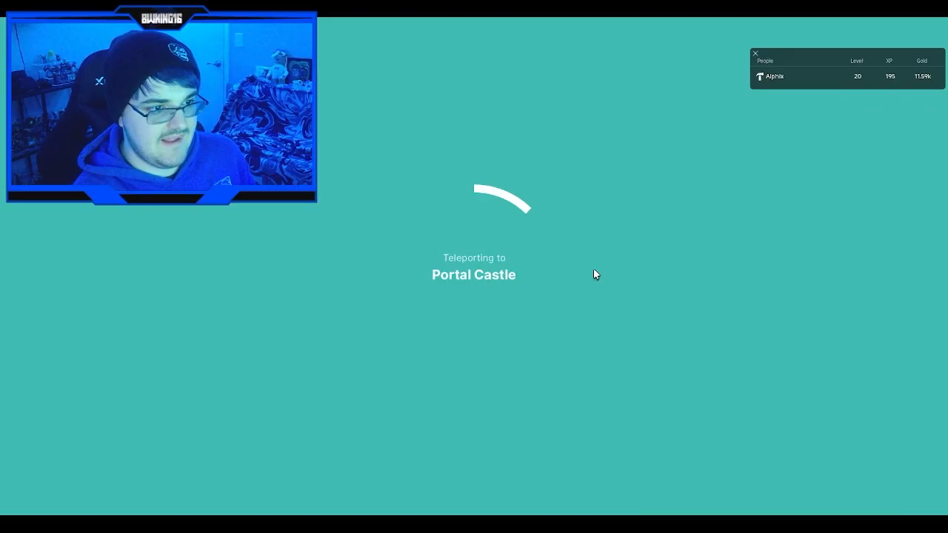
pyautogui.press('w')
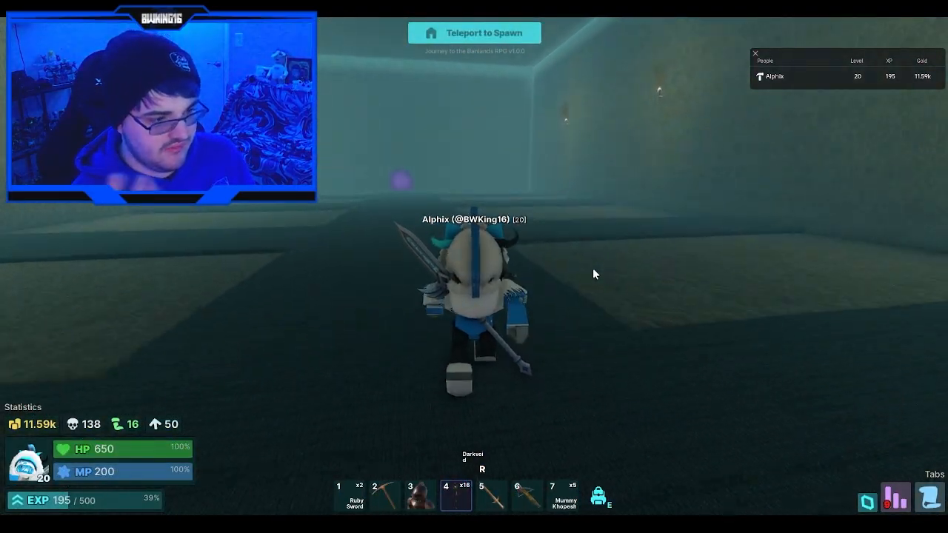
# - Cross the castle hall, enter The Abyss portal and keep walking until the place teleport completes
pyautogui.press('w')
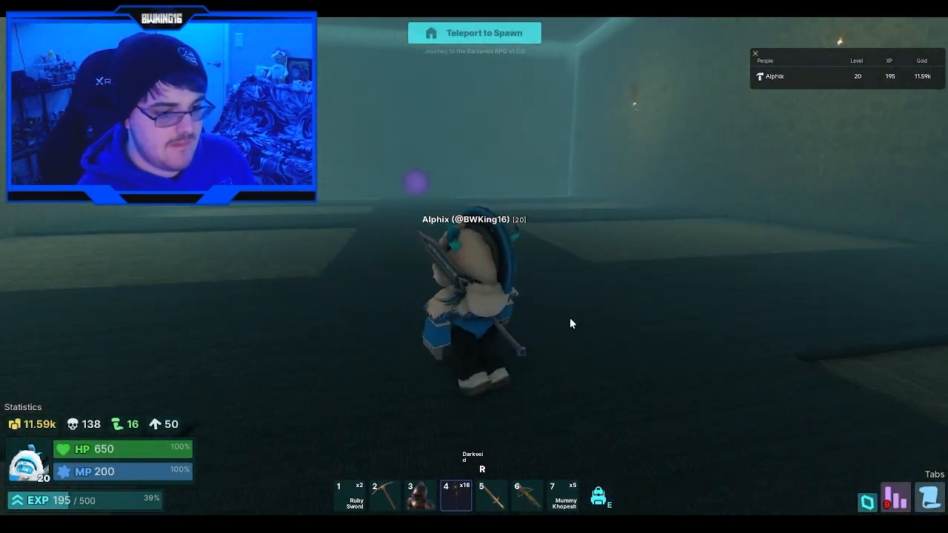
pyautogui.press('w')
pyautogui.press('a')
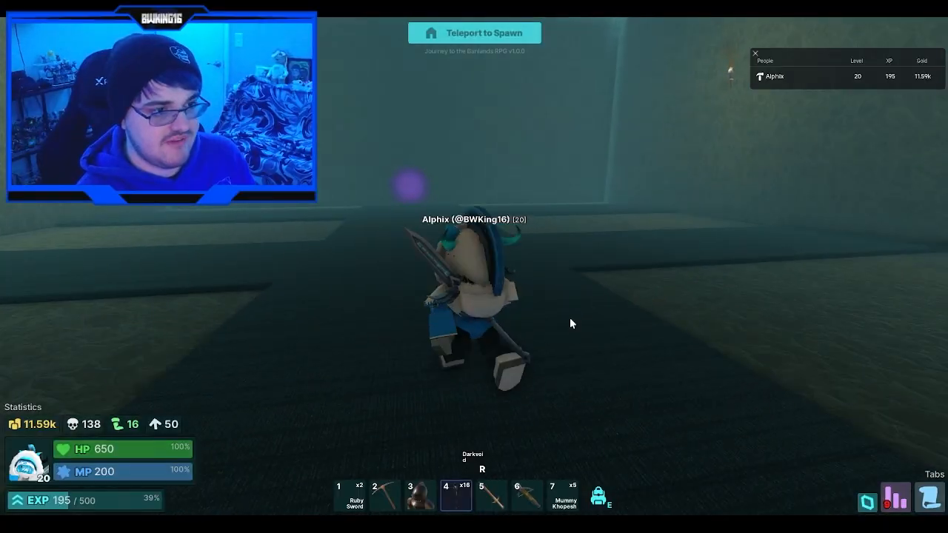
pyautogui.press('a')
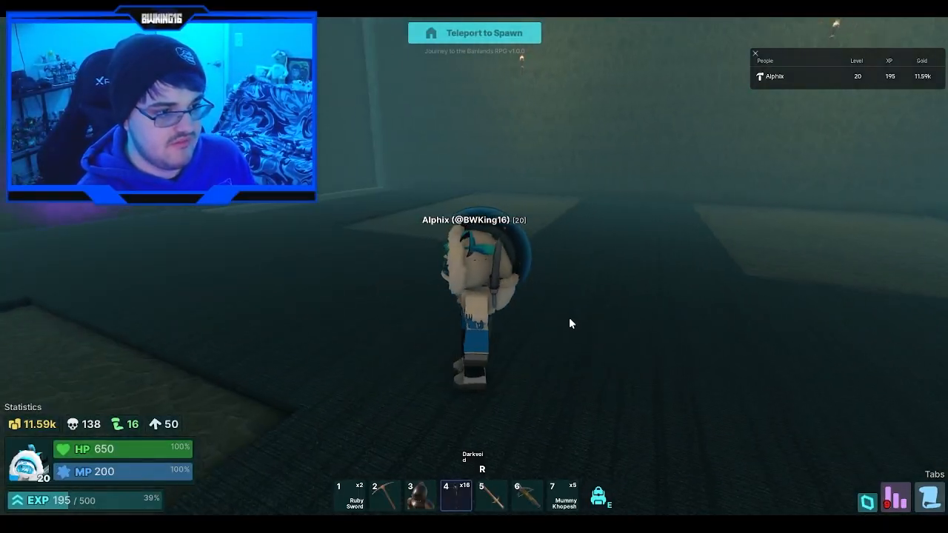
pyautogui.press('w')
pyautogui.press('w')
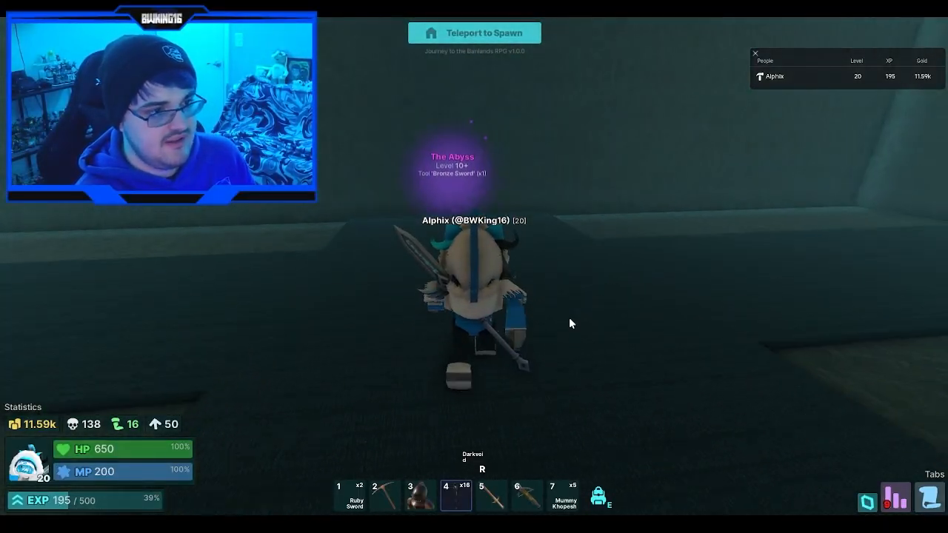
pyautogui.press('w')
pyautogui.scroll(5, 570, 318)
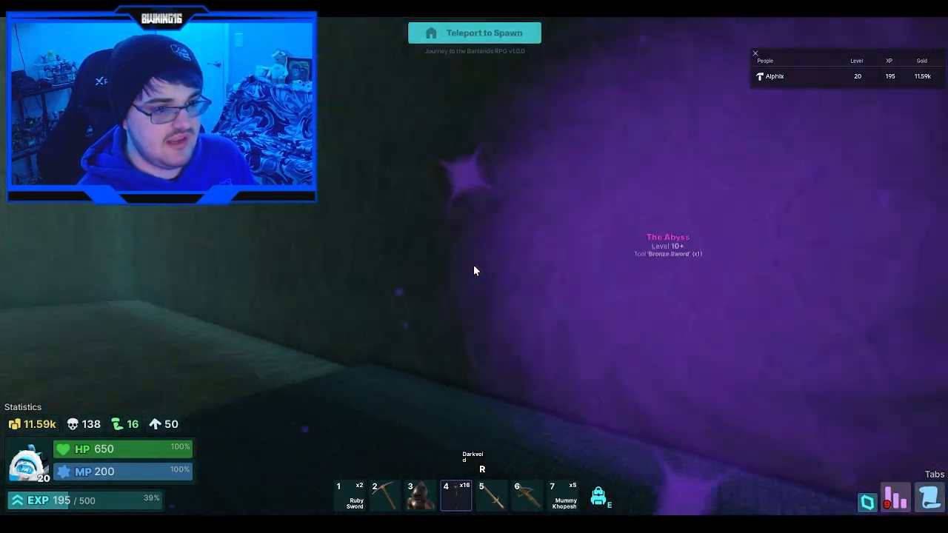
pyautogui.scroll(-2, 474, 267)
pyautogui.press('w')
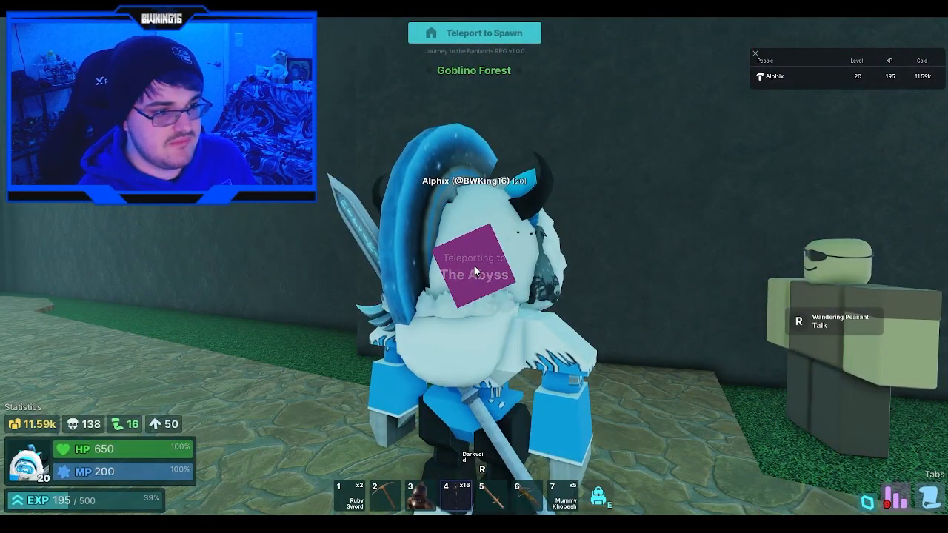
pyautogui.press('s')
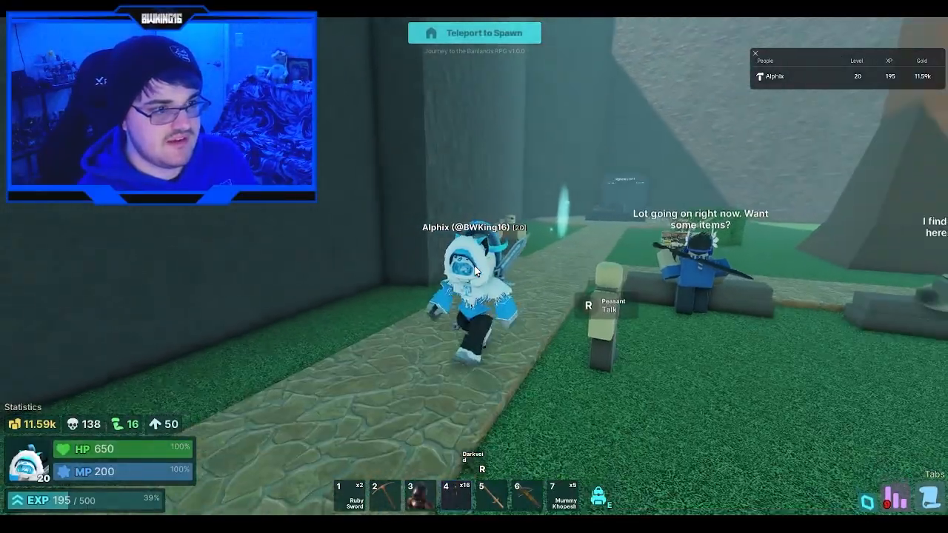
pyautogui.press('w')
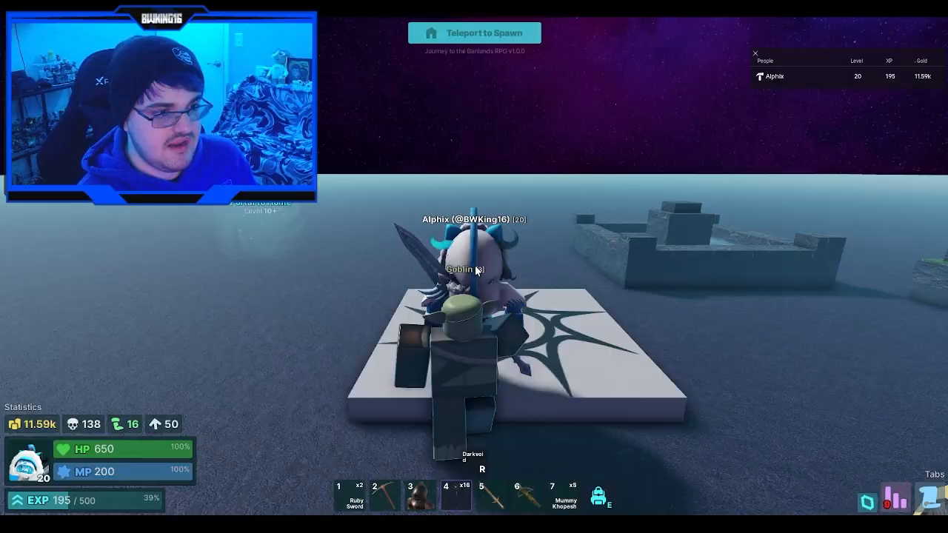
# - Back away from the Goblin at the Abyss spawn pad and attack it with the Ruby Sword
pyautogui.moveTo(476, 272); pyautogui.dragTo(474, 271, button='right')
pyautogui.press('s')
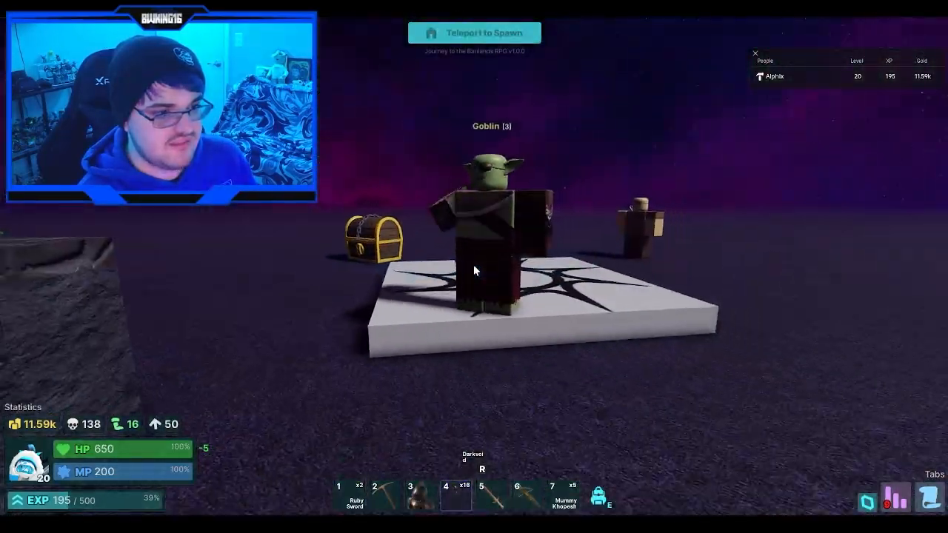
pyautogui.press('s')
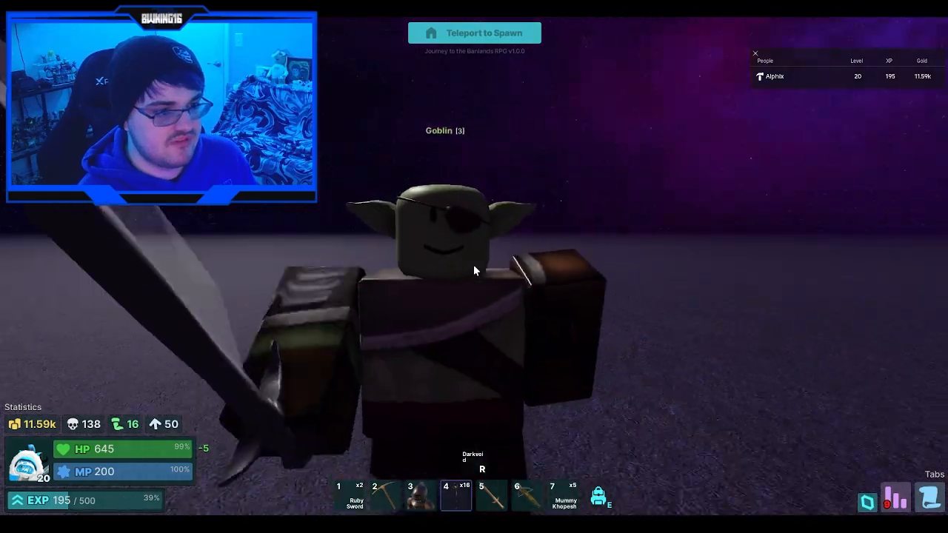
pyautogui.press('s')
pyautogui.press('1')
pyautogui.click(475, 272)
pyautogui.press('s')
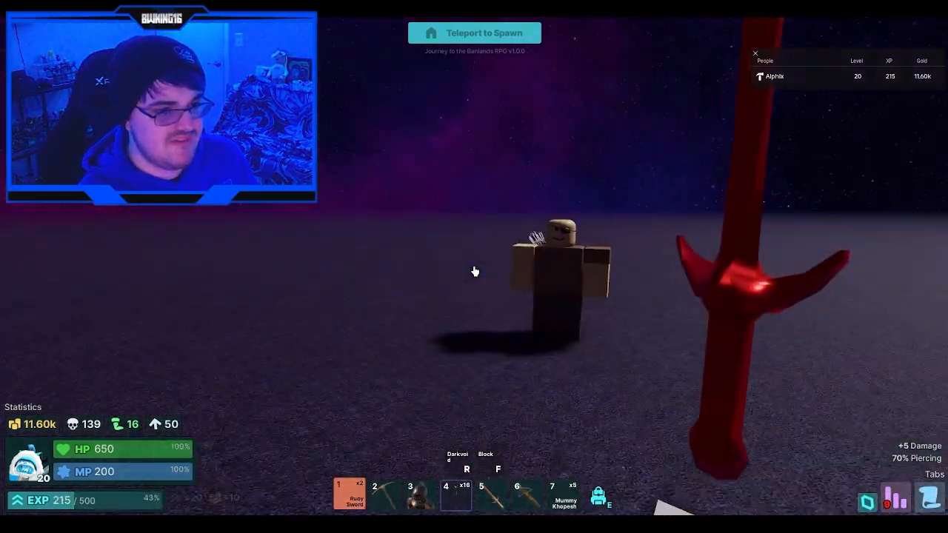
# - Check the King's Chest and Healing Fountain in the Abyss and return through the Portal to Home
pyautogui.press('w')
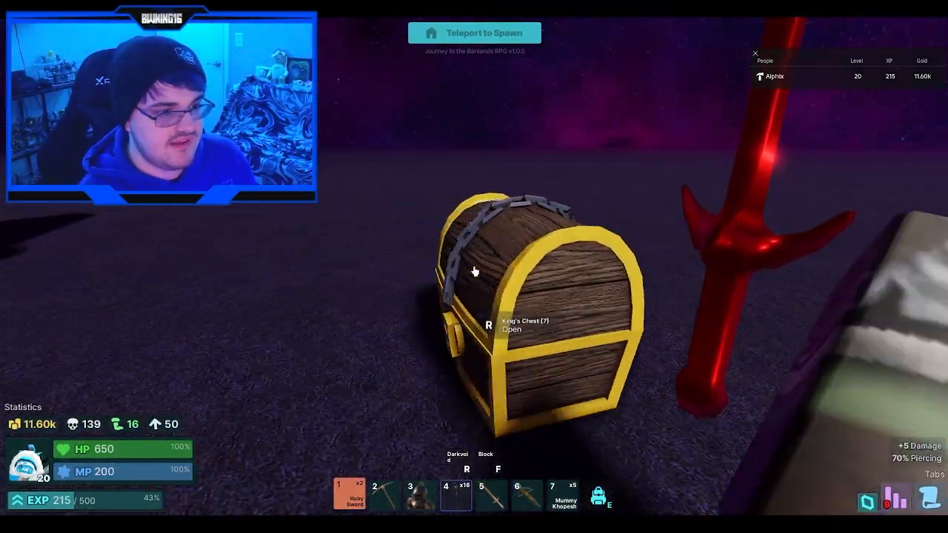
pyautogui.click(475, 271)
pyautogui.press('w')
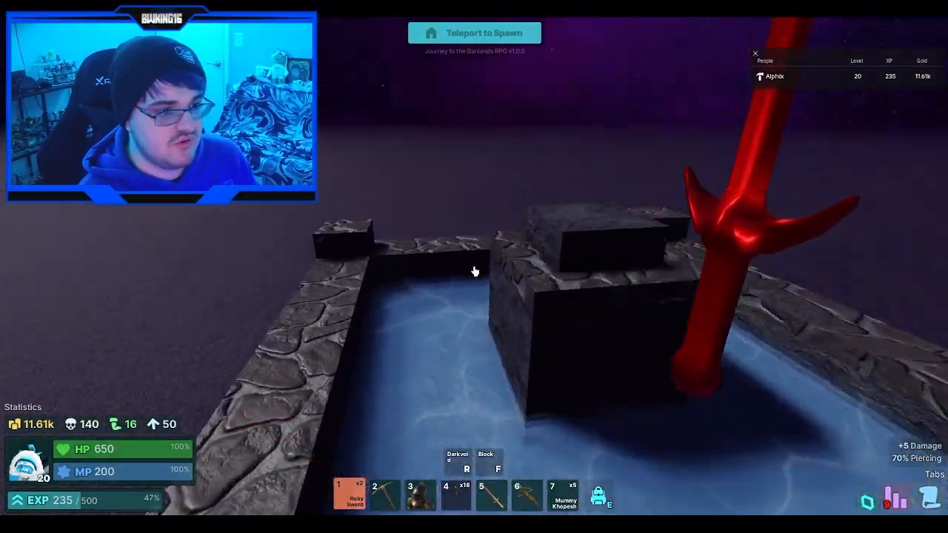
pyautogui.scroll(-5, 475, 271)
pyautogui.press('w')
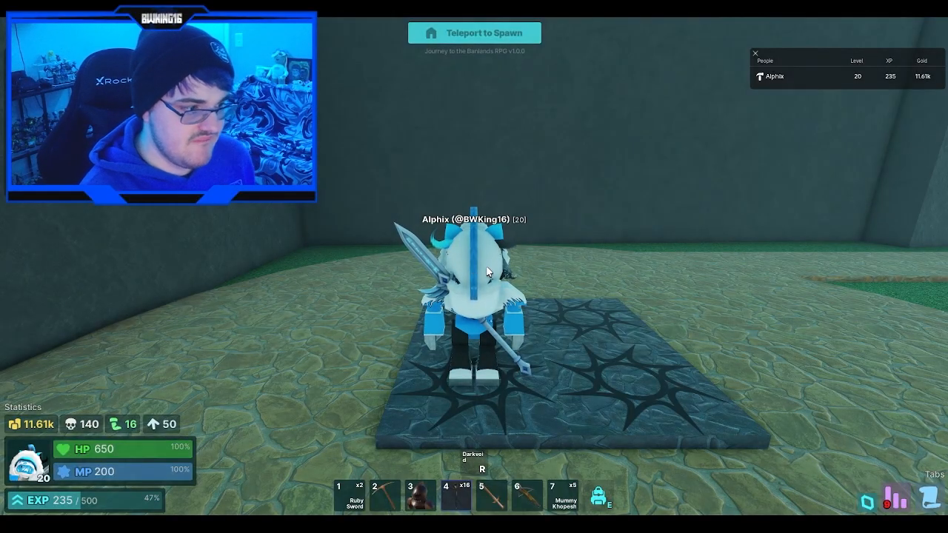
# - Walk from the home spawn to the Portal Castle portal and examine it from several sides
pyautogui.press('w')
pyautogui.moveTo(487, 273); pyautogui.dragTo(489, 273, button='right')
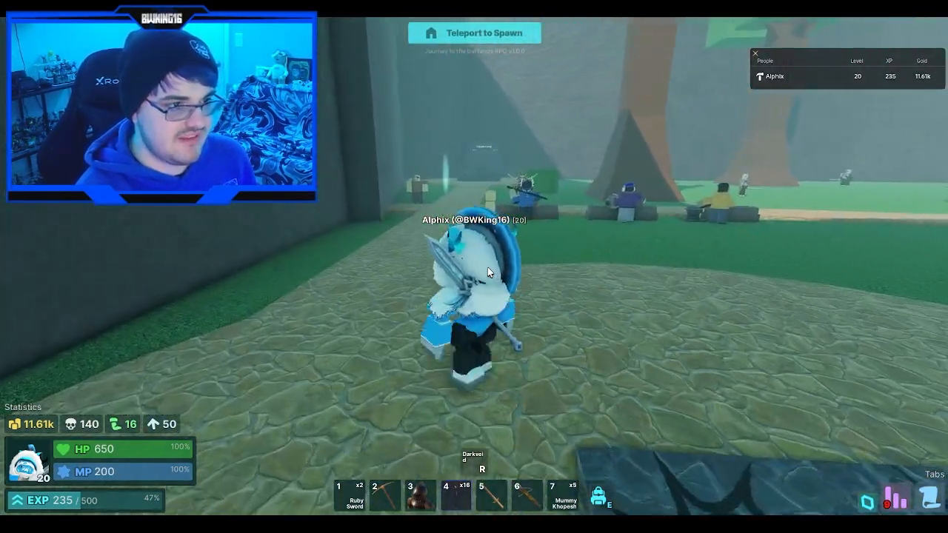
pyautogui.press('w')
pyautogui.press('a')
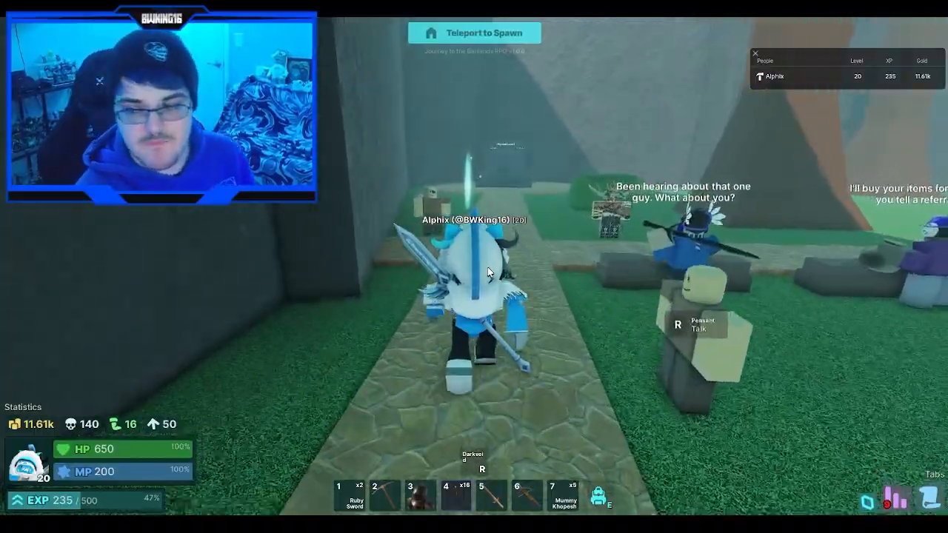
pyautogui.press('w')
pyautogui.scroll(5, 488, 272)
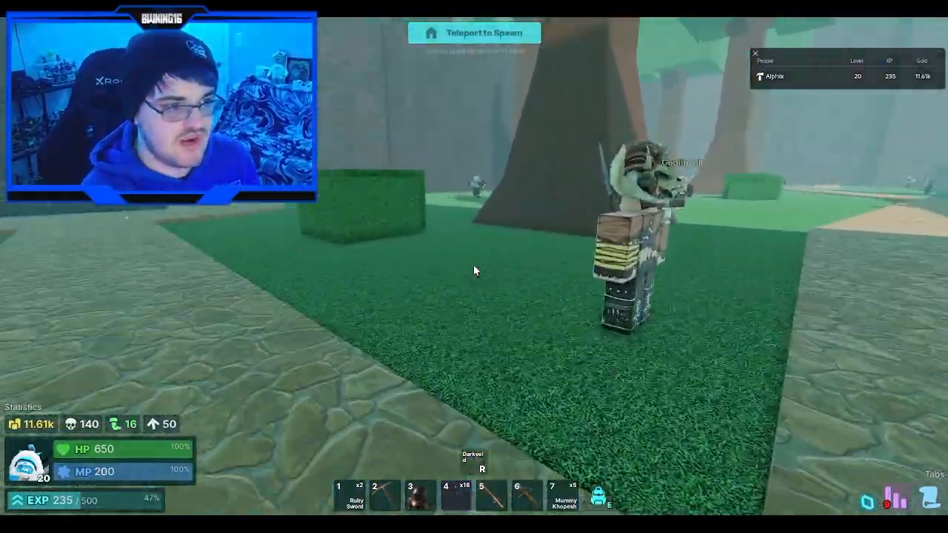
pyautogui.press('w')
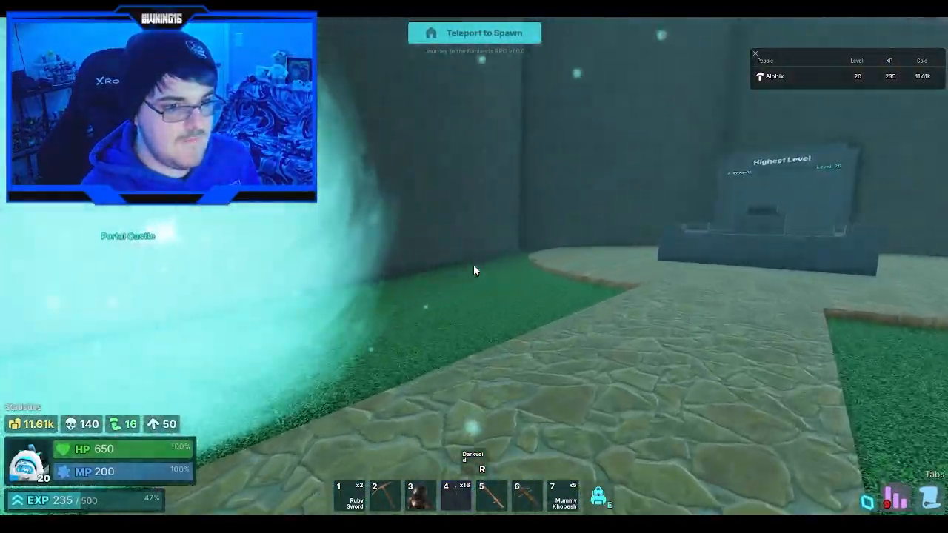
pyautogui.press('w')
pyautogui.scroll(-4, 452, 282)
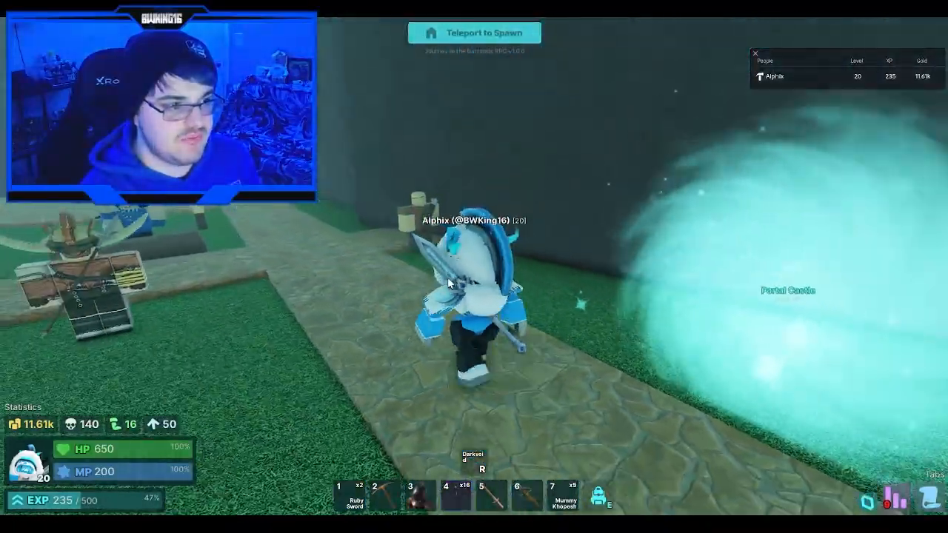
pyautogui.press('w')
pyautogui.moveTo(451, 276); pyautogui.dragTo(452, 277, button='right')
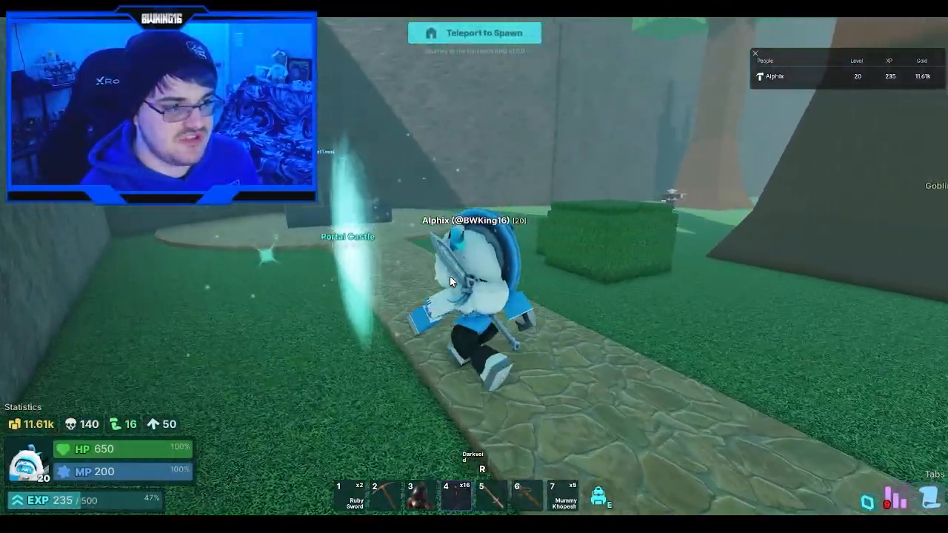
# - Enter the Portal Castle portal and cross the castle hall into the Sandman Desert portal to test that teleport
pyautogui.press('w')
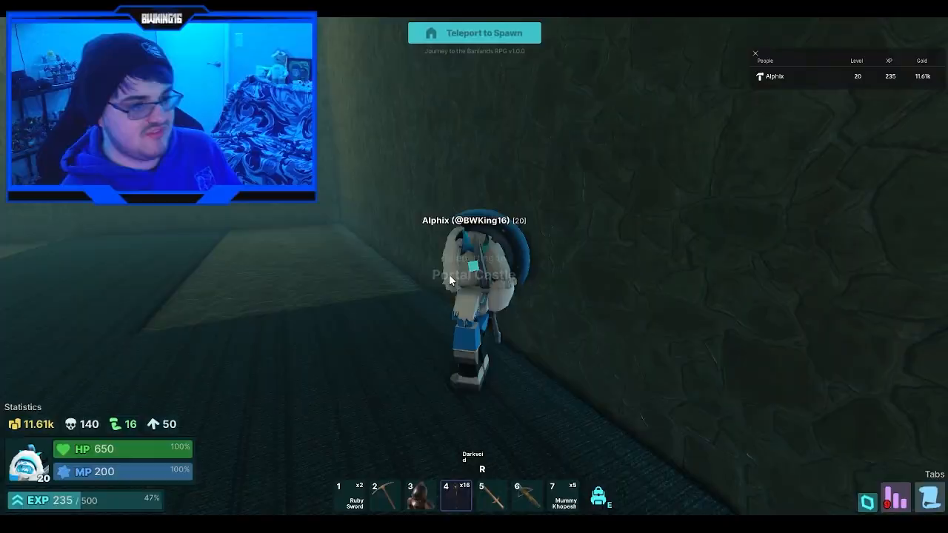
pyautogui.moveTo(449, 275); pyautogui.dragTo(446, 276, button='right')
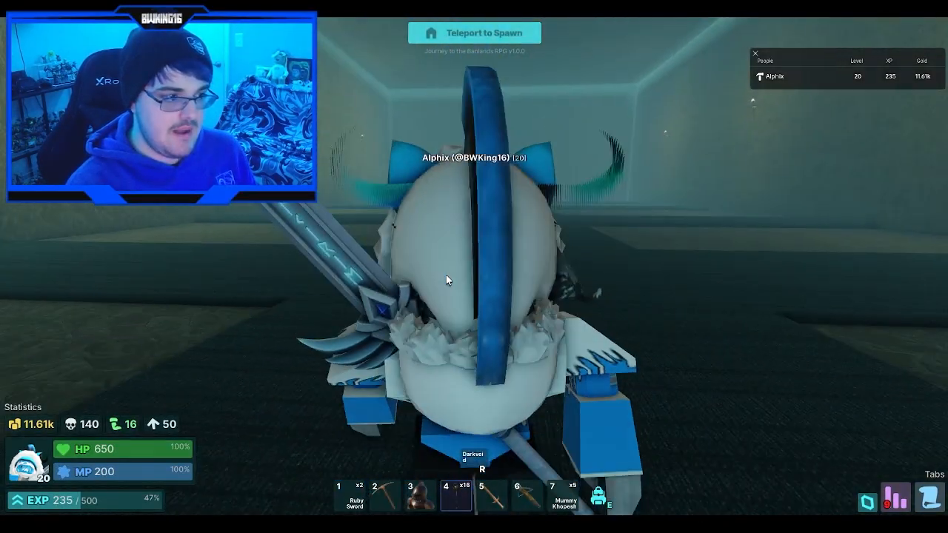
pyautogui.press('w')
pyautogui.scroll(5, 447, 277)
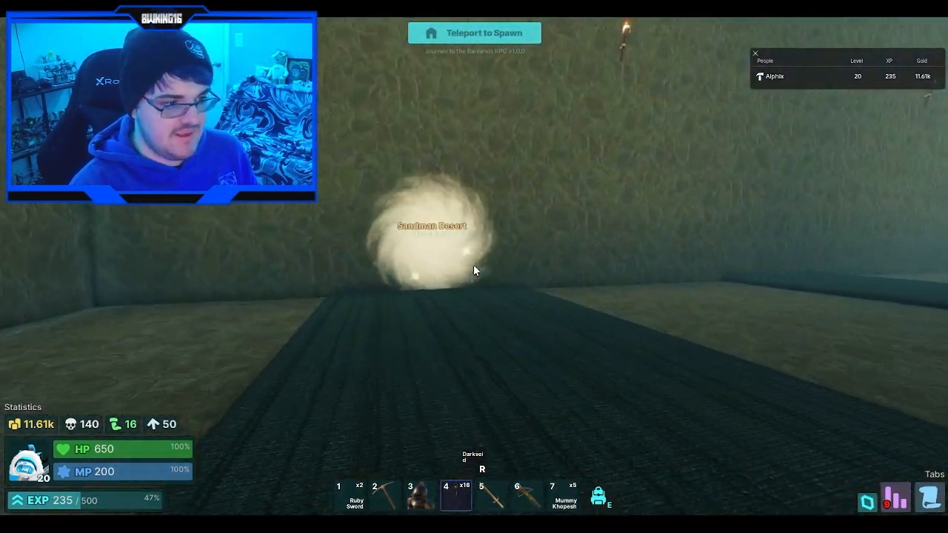
pyautogui.press('w')
pyautogui.press('w')
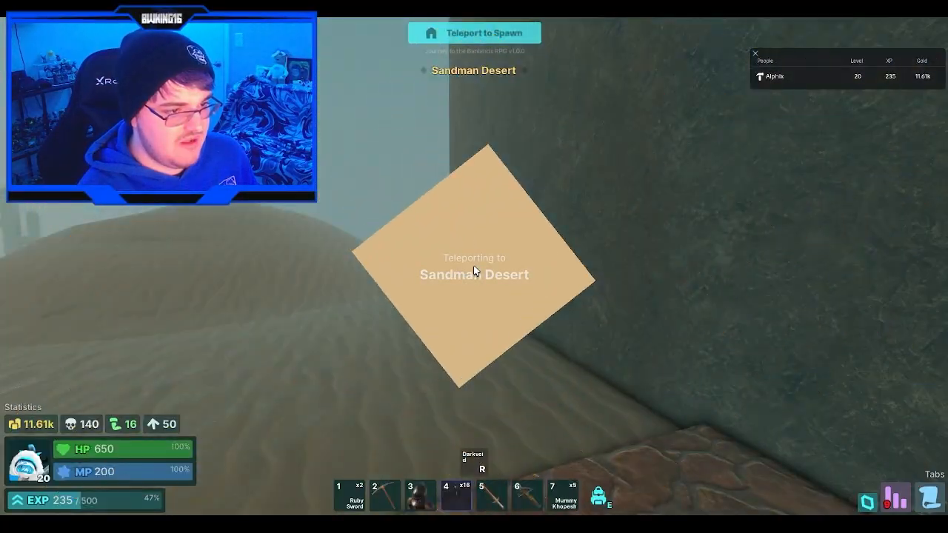
# - Explore the Sandman Desert on foot, crossing the sand from the arrival point toward the cacti along the wall
pyautogui.press('w')
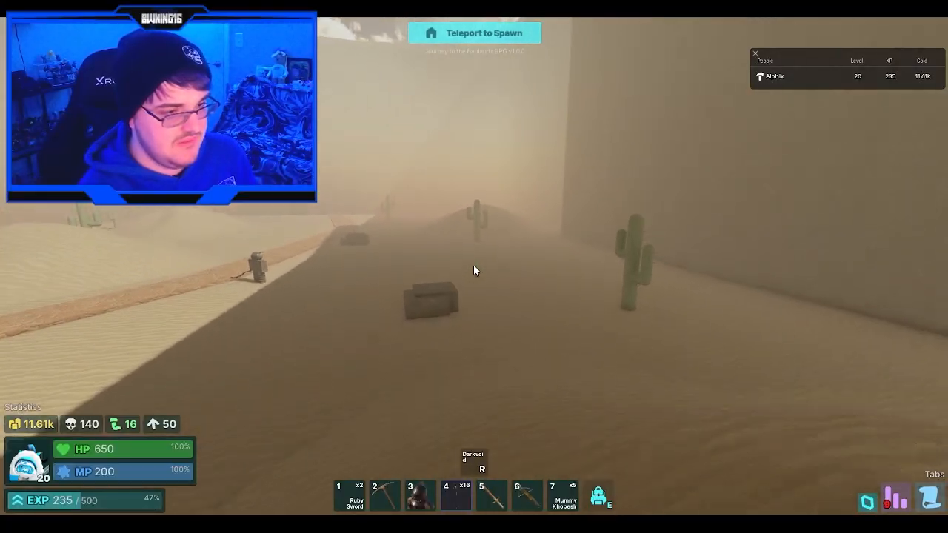
pyautogui.press('w')
pyautogui.press('w')
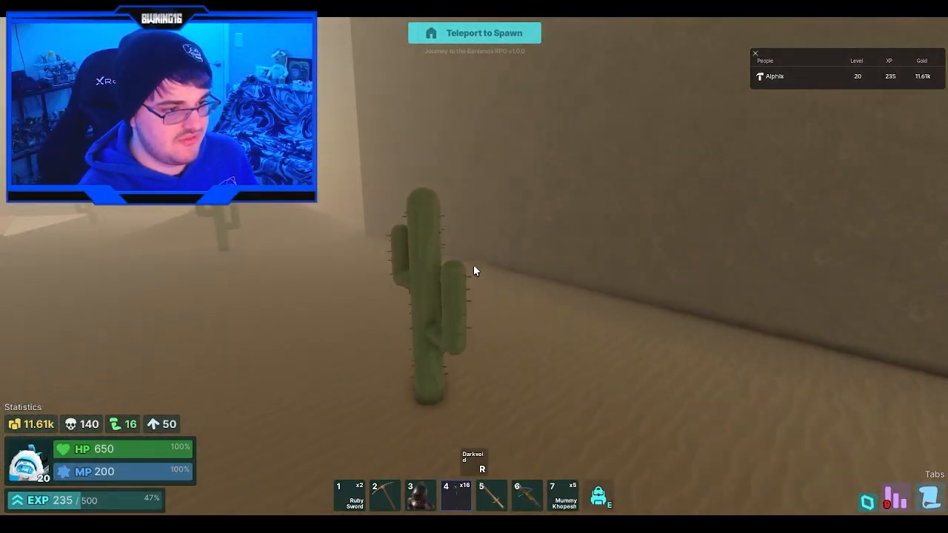
pyautogui.press('w')
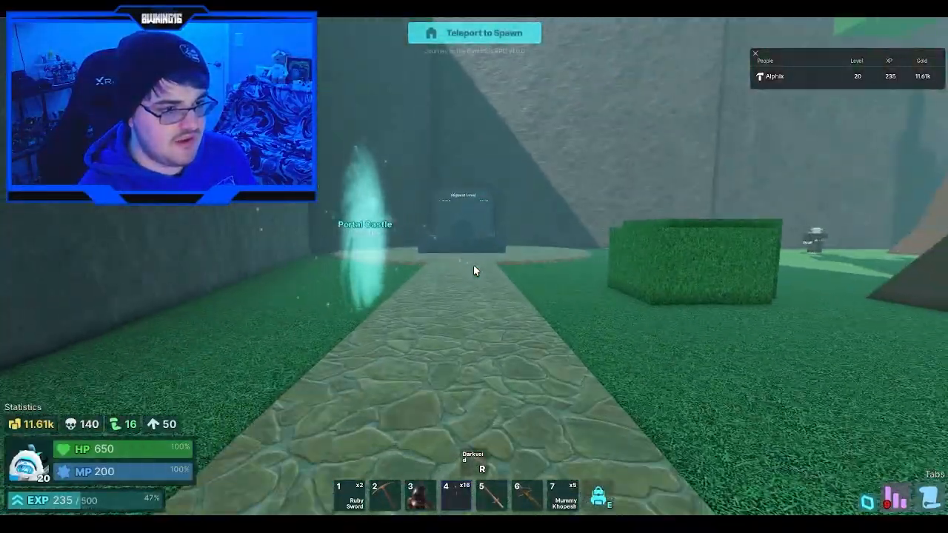
# - Walk around the shopkeepers' stalls near the home spawn and look over the forest shop
pyautogui.press('w')
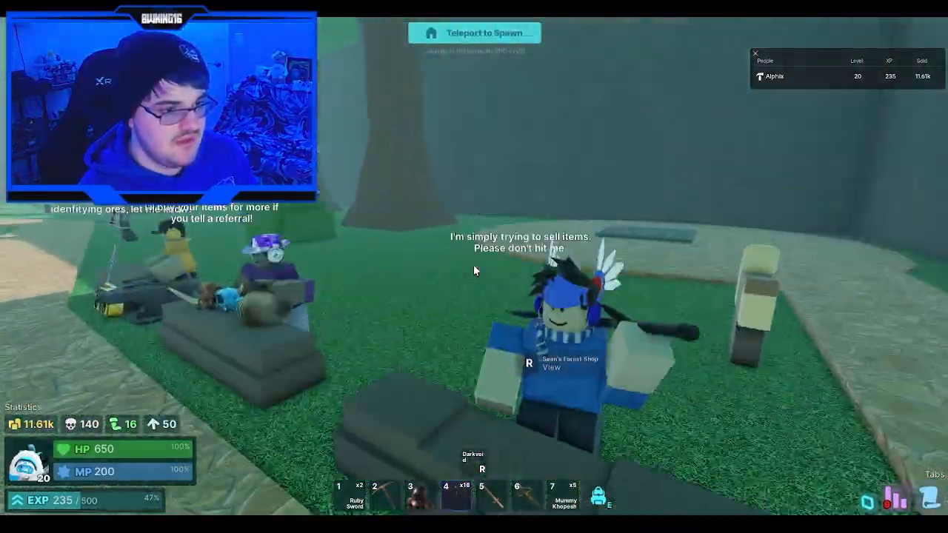
pyautogui.press('w')
pyautogui.press('w')
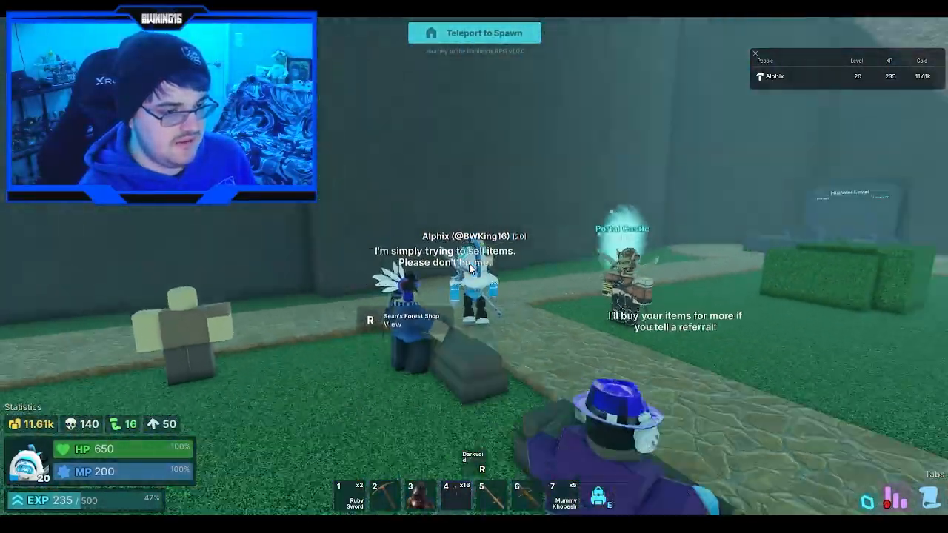
# - Follow the stone path back into the Portal Castle portal, teleport to the castle and look around its hall
pyautogui.press('w')
pyautogui.moveTo(472, 270); pyautogui.dragTo(471, 269, button='right')
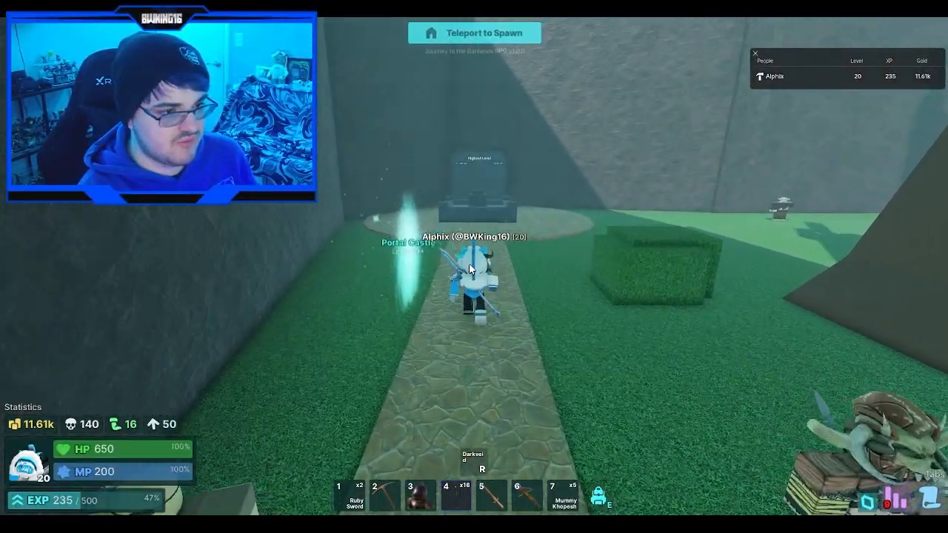
pyautogui.press('a')
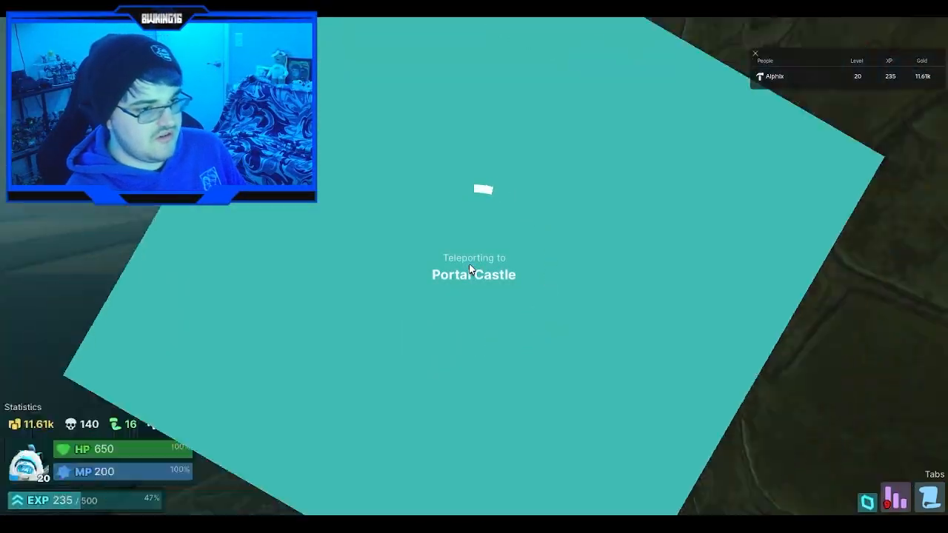
pyautogui.scroll(3, 469, 269)
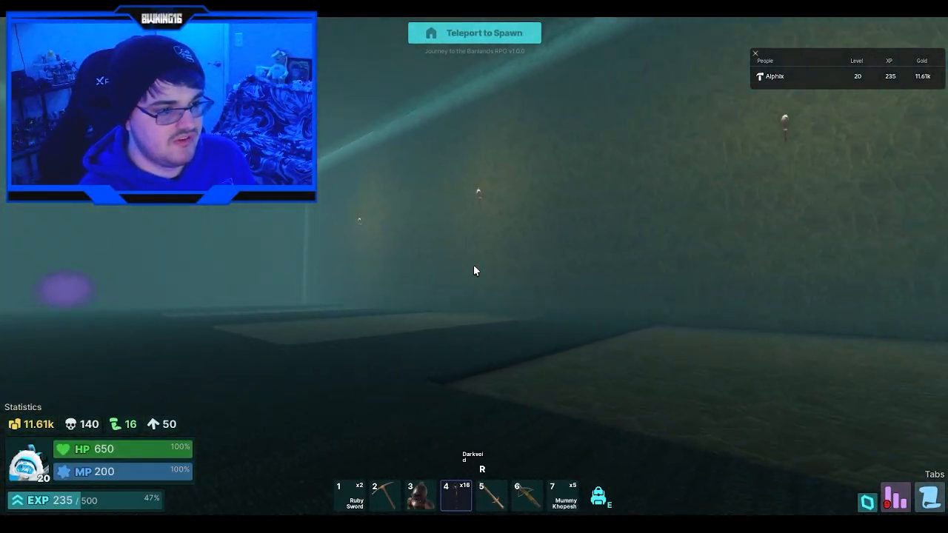
pyautogui.scroll(-5, 475, 271)
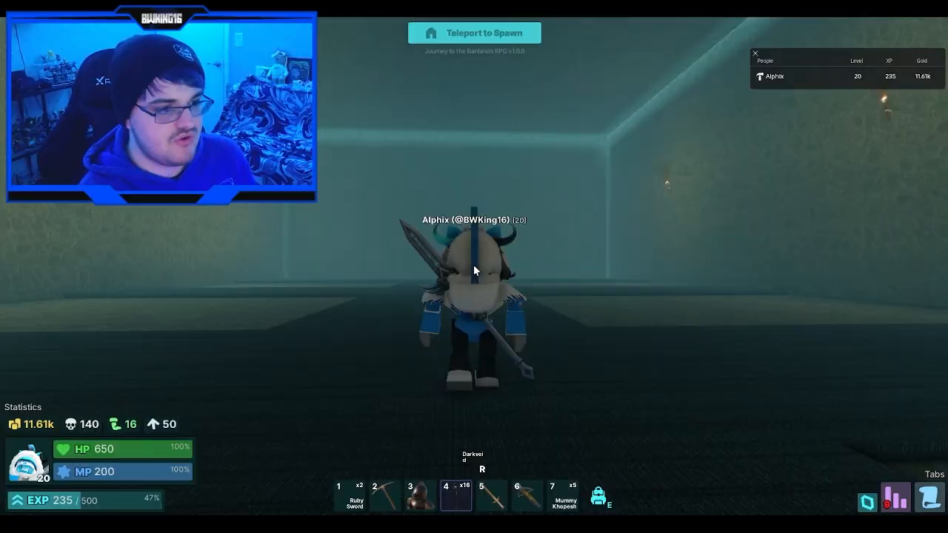